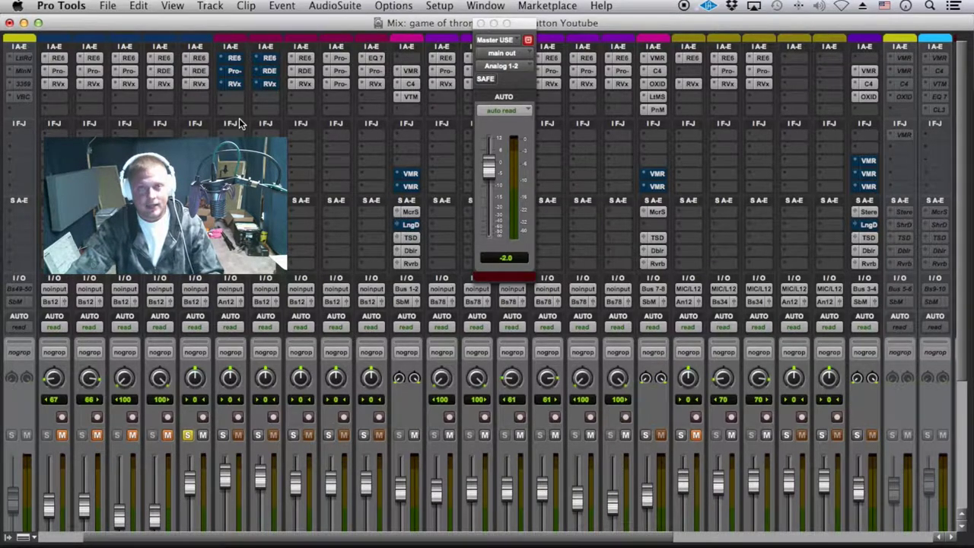
Open the REQ 6 equalizer on Audio 5.dup3 and view its available presets.
{"action": "left_click", "coordinate": [303, 58]}
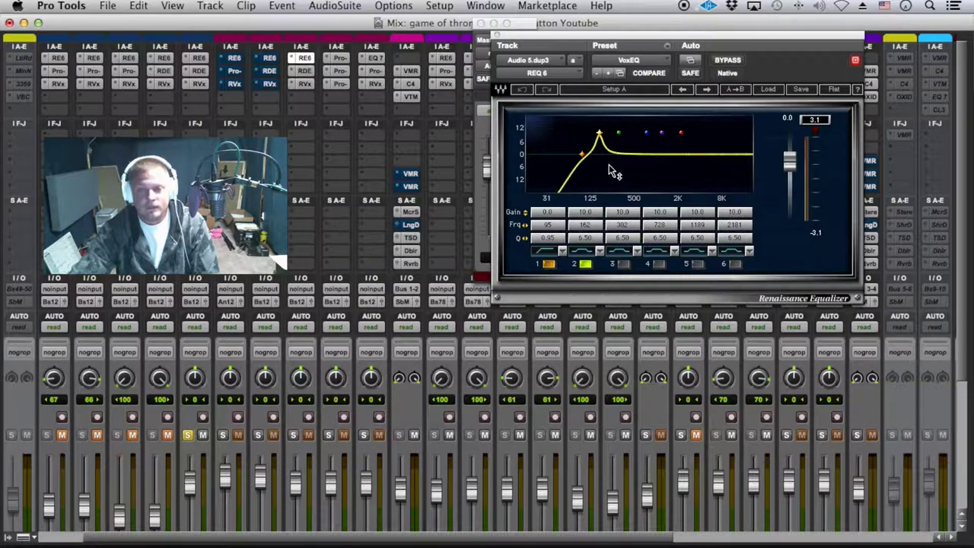
{"action": "left_click", "coordinate": [614, 60]}
{"action": "left_click", "coordinate": [636, 59]}
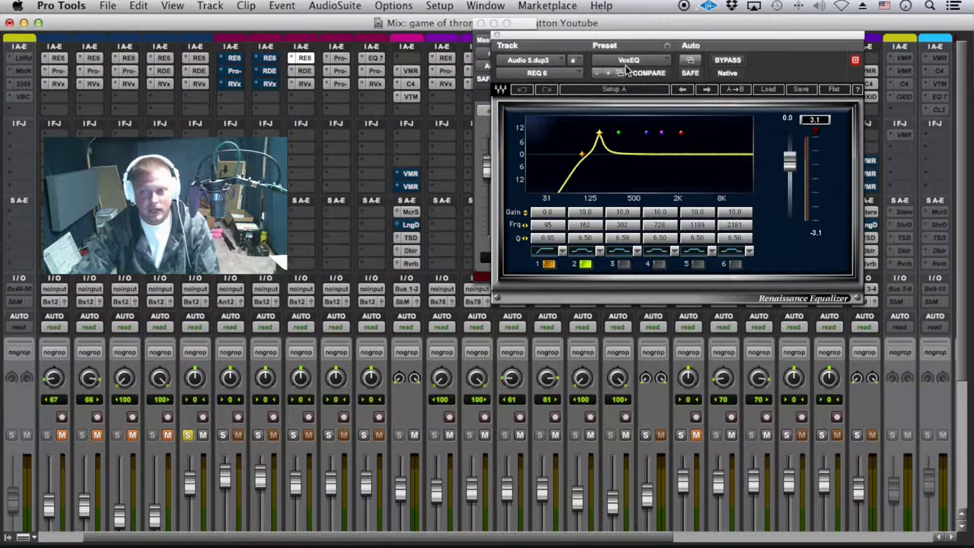
{"action": "left_click", "coordinate": [636, 55]}
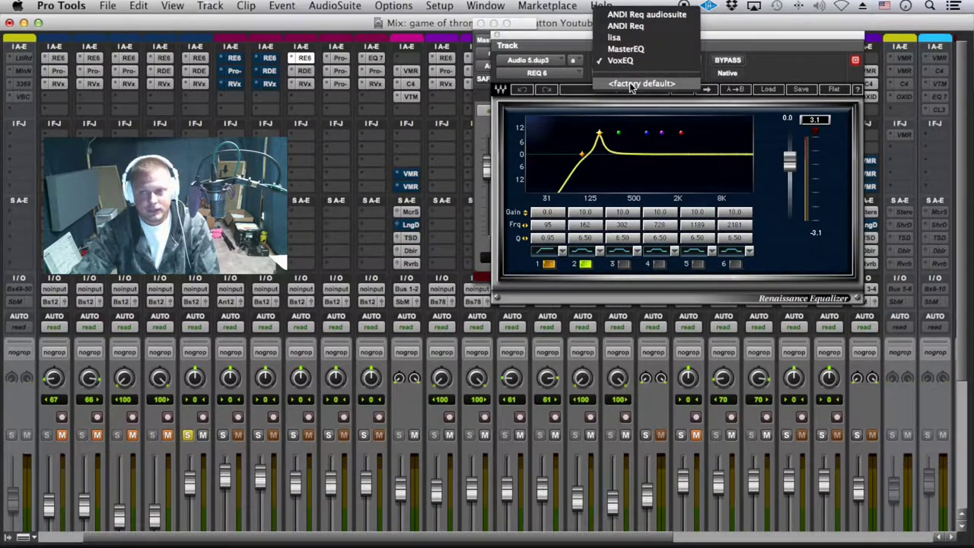
{"action": "left_click", "coordinate": [632, 83]}
{"action": "left_click", "coordinate": [633, 62]}
{"action": "left_click", "coordinate": [636, 38]}
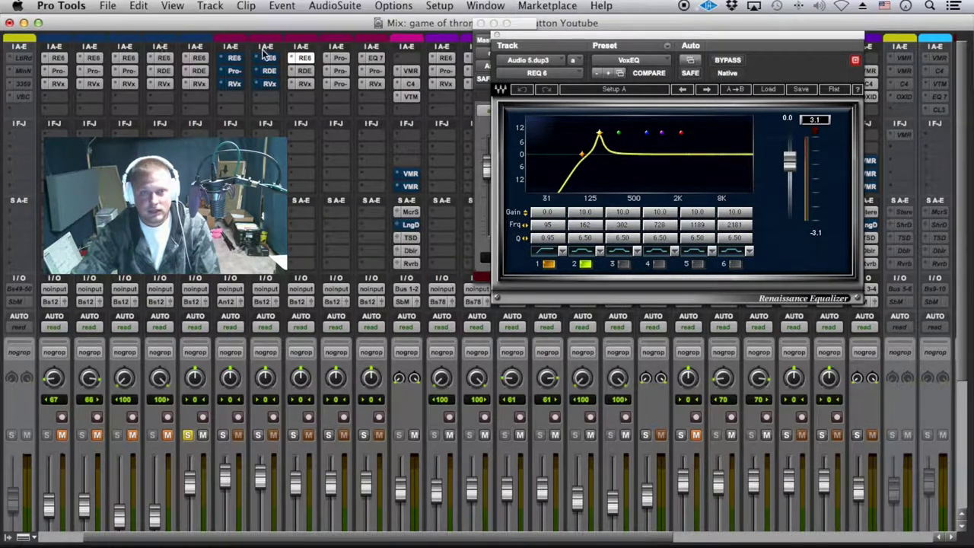
Compare the FabFilter Pro-Q 2 on Audio 5.dup4 with the EQ3 7-Band on Audio 5.dup5, inspecting their starting bands.
{"action": "left_click", "coordinate": [337, 59]}
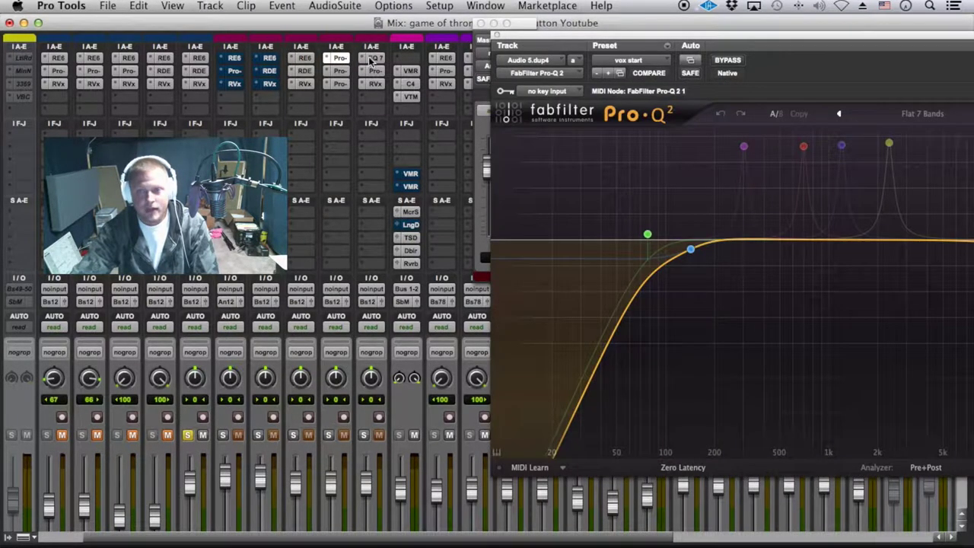
{"action": "left_click", "coordinate": [375, 59]}
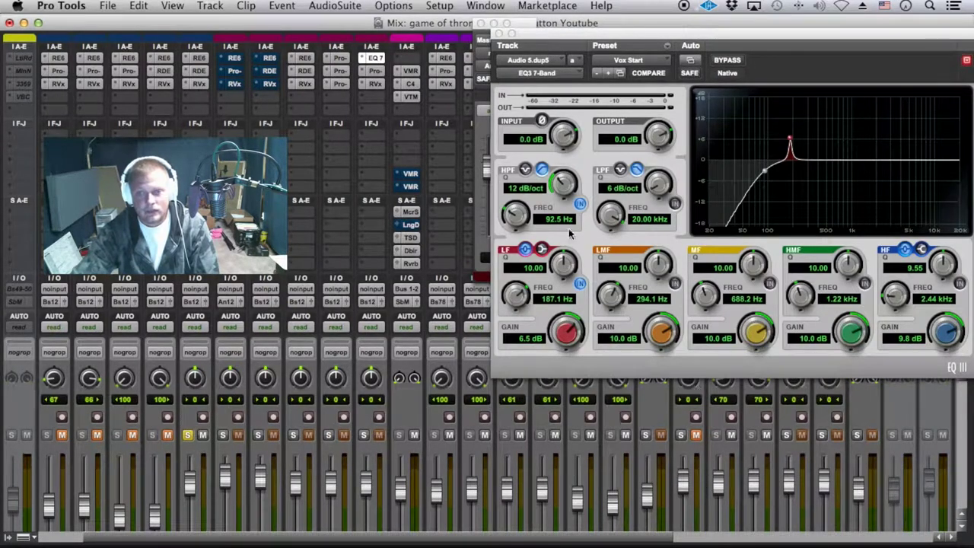
{"action": "left_click", "coordinate": [344, 59]}
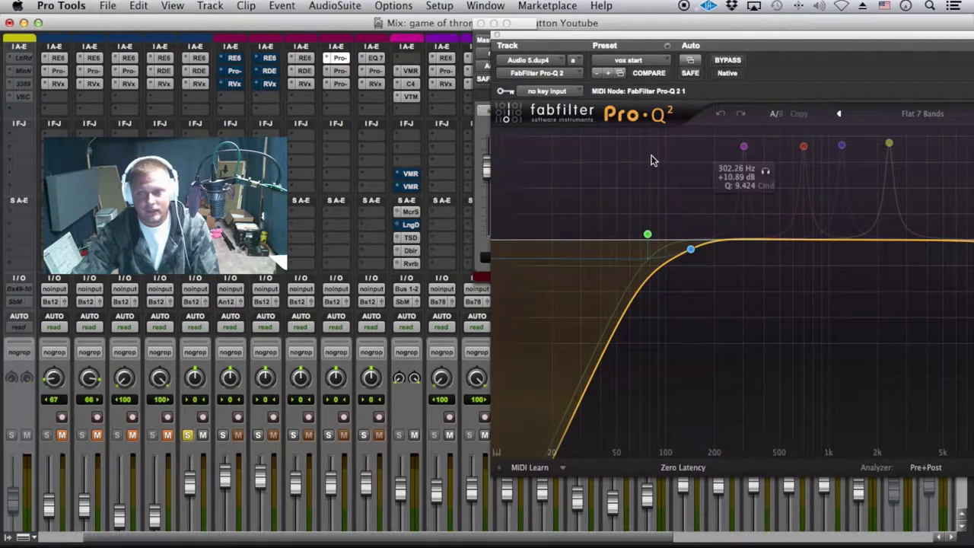
{"action": "left_click", "coordinate": [743, 146]}
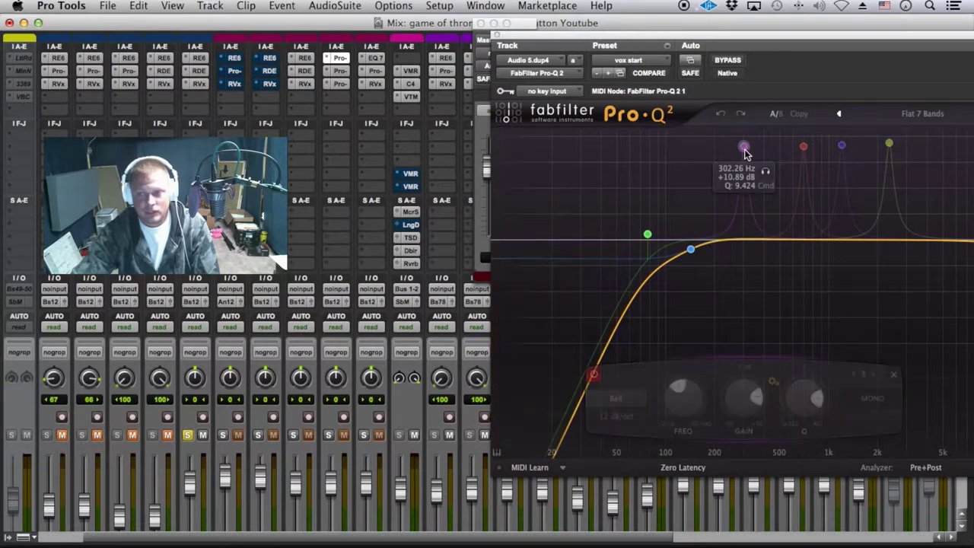
{"action": "left_click", "coordinate": [374, 59]}
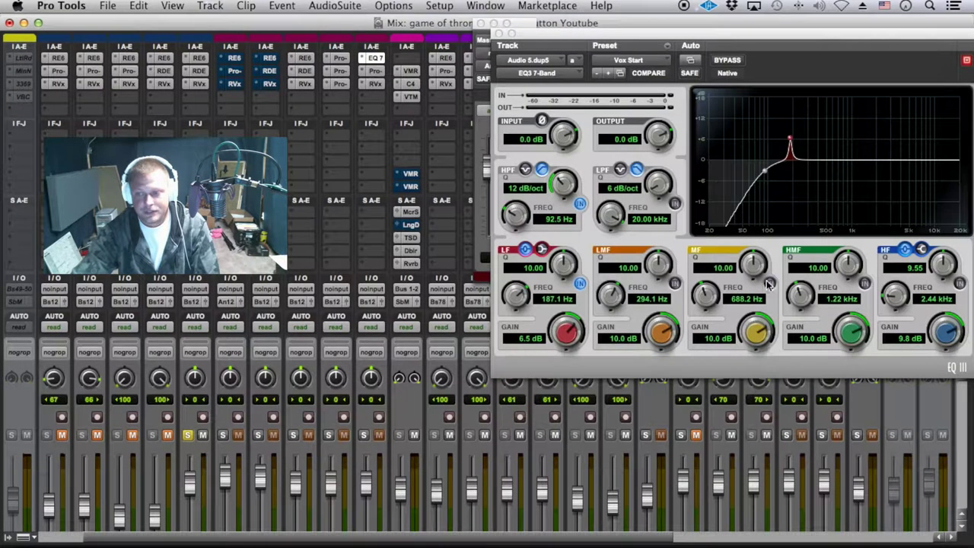
{"action": "left_click", "coordinate": [770, 283]}
{"action": "left_click", "coordinate": [675, 283]}
{"action": "left_click", "coordinate": [675, 283]}
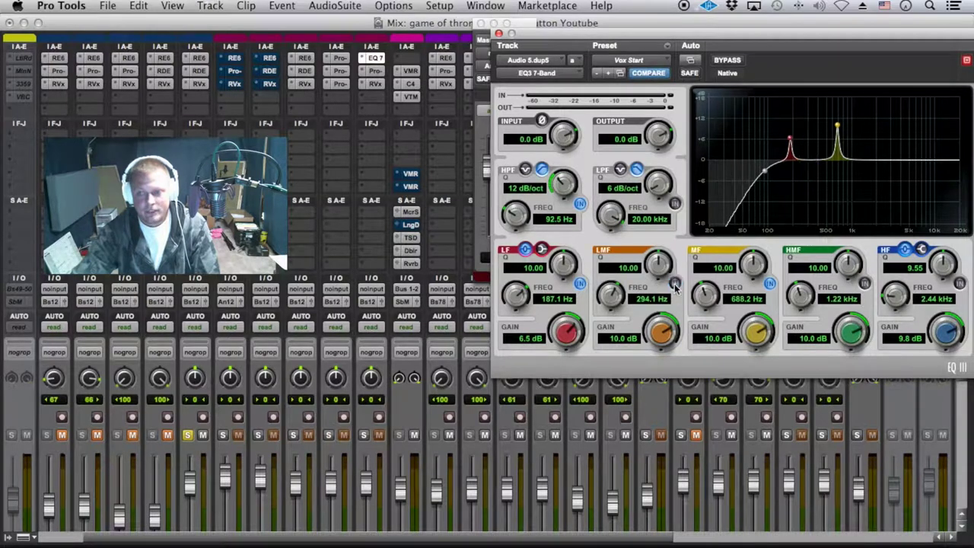
{"action": "left_click", "coordinate": [770, 283]}
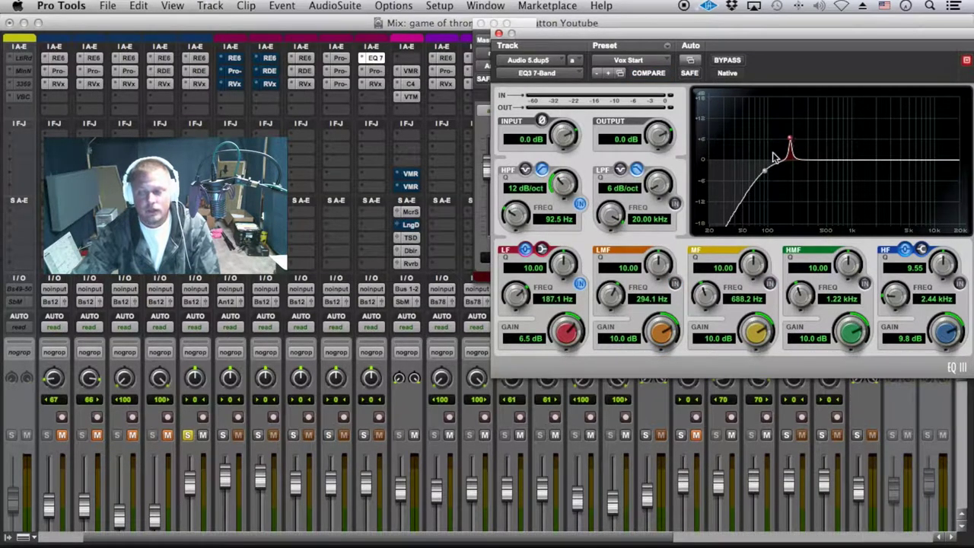
Enable the EQ3 7-Band's MF band and set it to 601.2 Hz, -3.6 dB gain and a Q of 4.57.
{"action": "left_click", "coordinate": [770, 283]}
{"action": "left_click_drag", "start_coordinate": [715, 294], "coordinate": [714, 292]}
{"action": "mouse_move", "coordinate": [755, 329]}
{"action": "left_mouse_down"}
{"action": "mouse_move", "coordinate": [729, 358]}
{"action": "mouse_move", "coordinate": [747, 328]}
{"action": "left_mouse_up"}
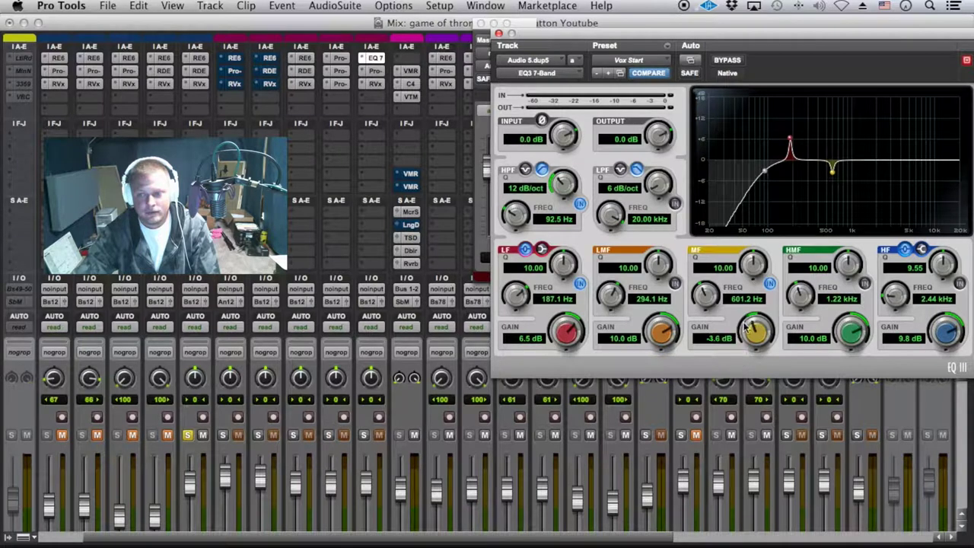
{"action": "left_click_drag", "start_coordinate": [752, 263], "coordinate": [743, 283]}
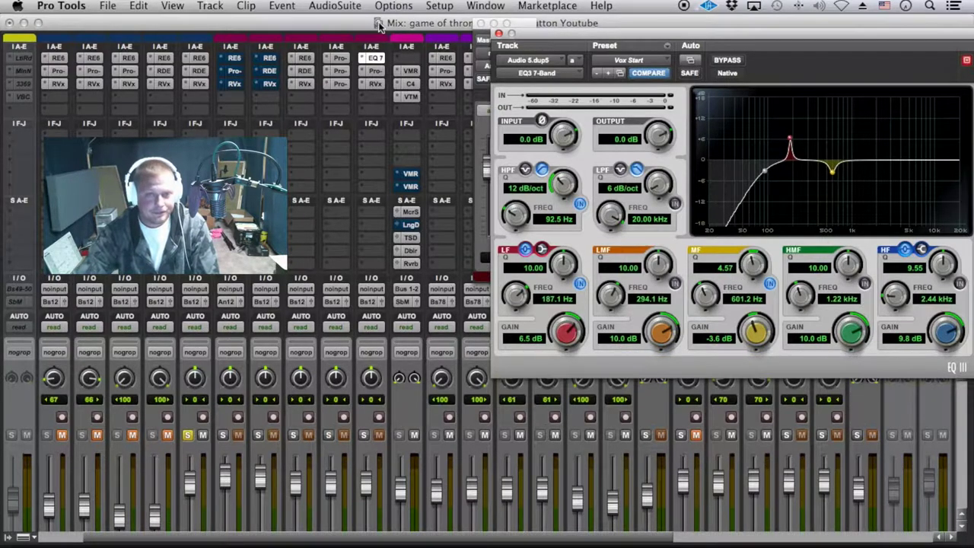
Enable band 4 in the Pro-Q 2 on Audio 5.dup4 and lower its gain to a slight cut.
{"action": "left_click", "coordinate": [340, 58]}
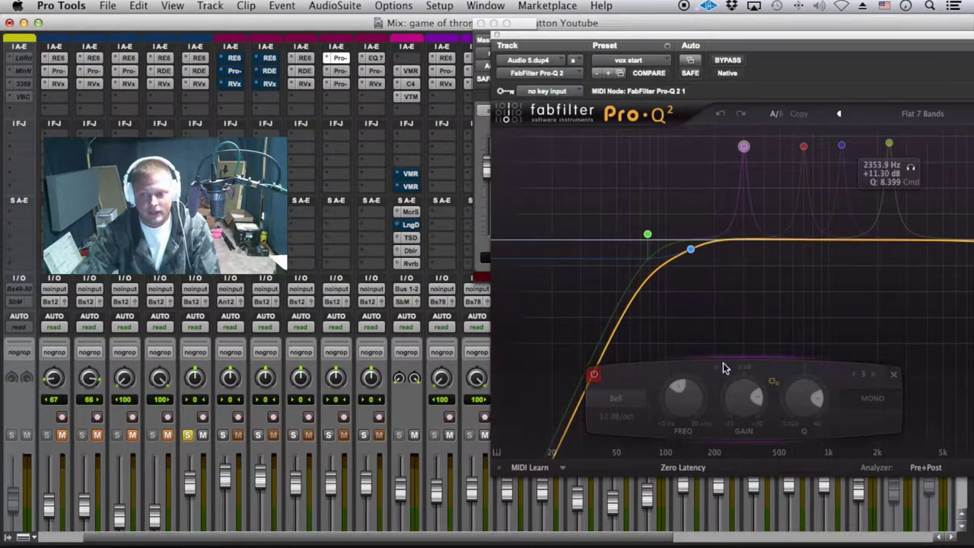
{"action": "left_click", "coordinate": [872, 376]}
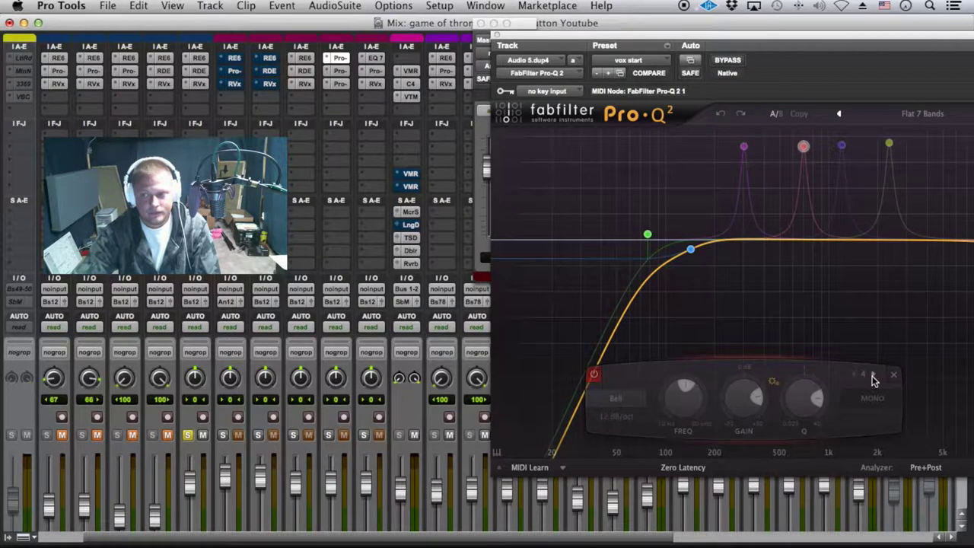
{"action": "left_click", "coordinate": [595, 375]}
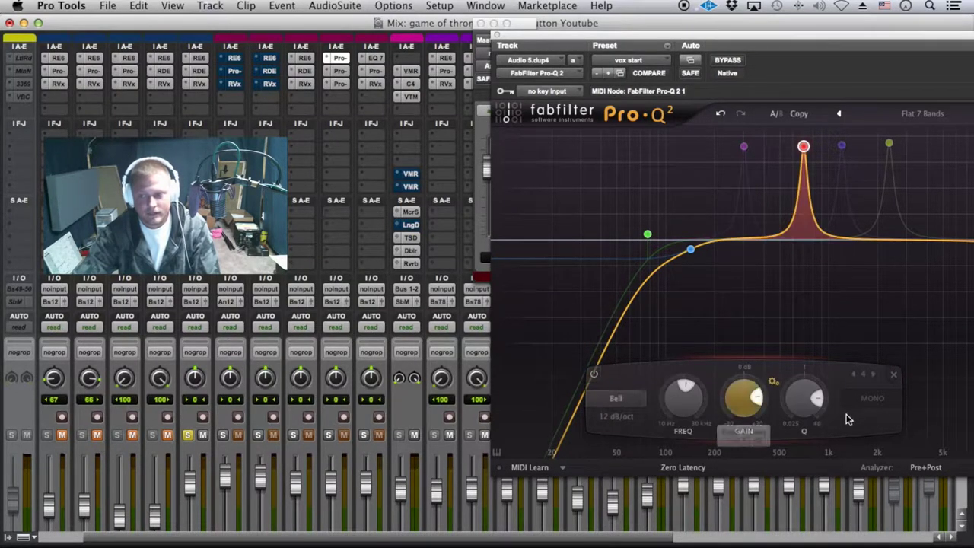
{"action": "left_click_drag", "start_coordinate": [744, 397], "coordinate": [739, 366]}
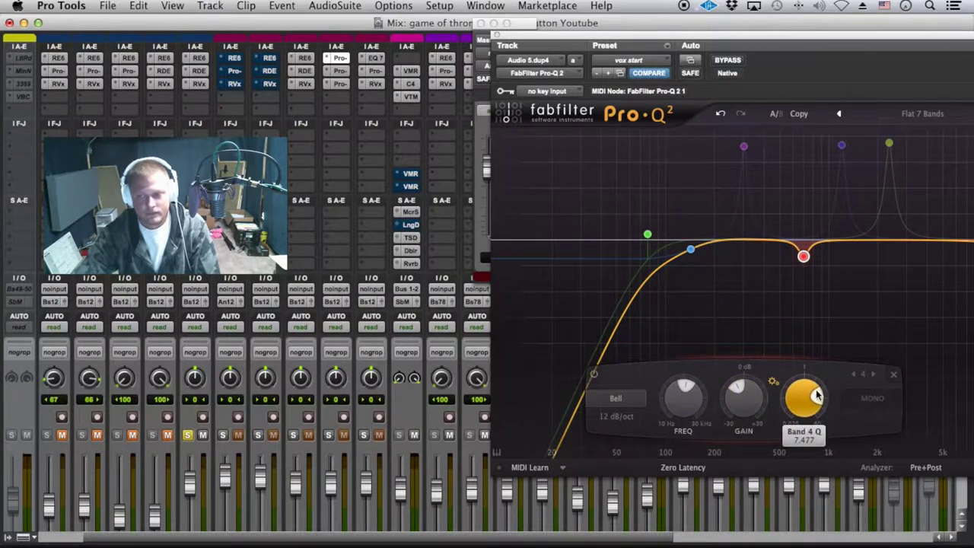
Review the REQ 6, RDeEsser and RVox inserts on Audio 5.dup3 in order.
{"action": "left_click", "coordinate": [306, 58]}
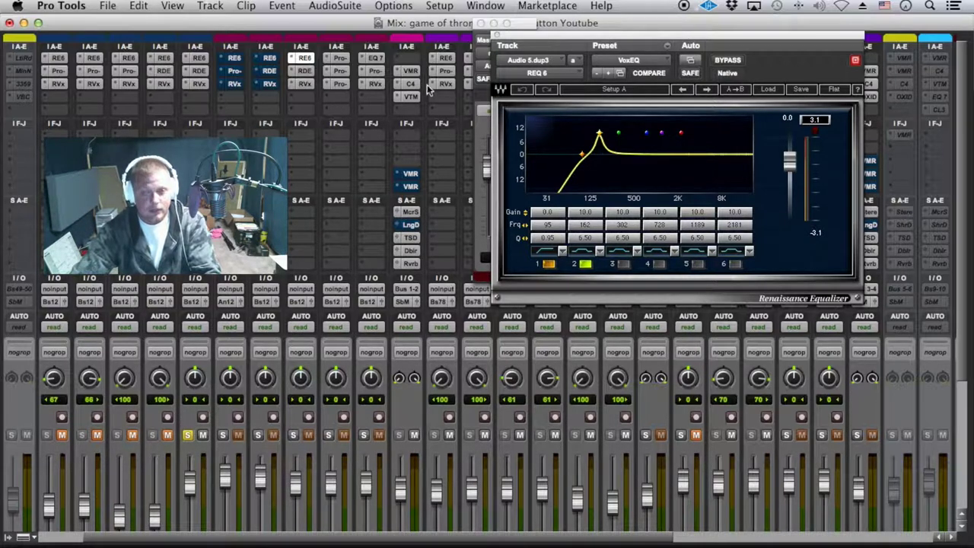
{"action": "left_click", "coordinate": [310, 71]}
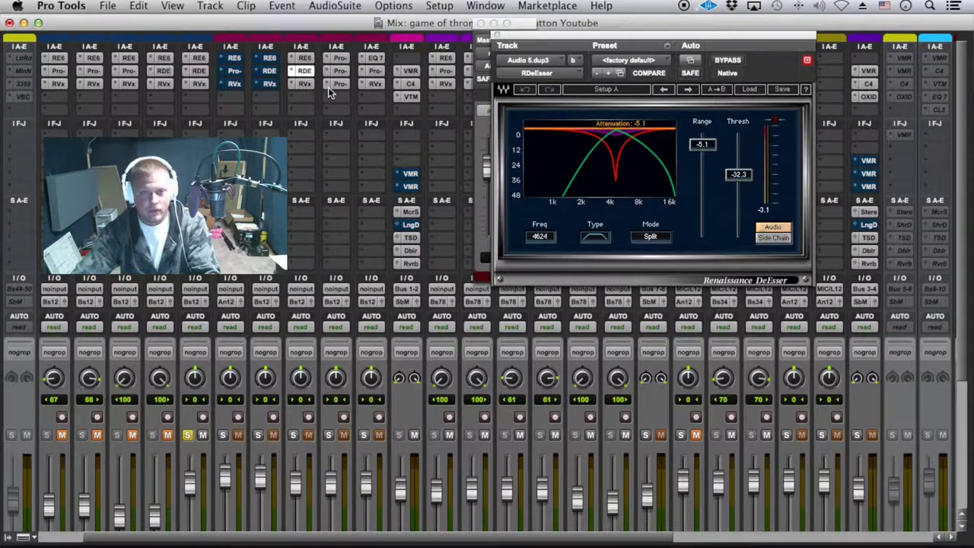
{"action": "left_click", "coordinate": [304, 85]}
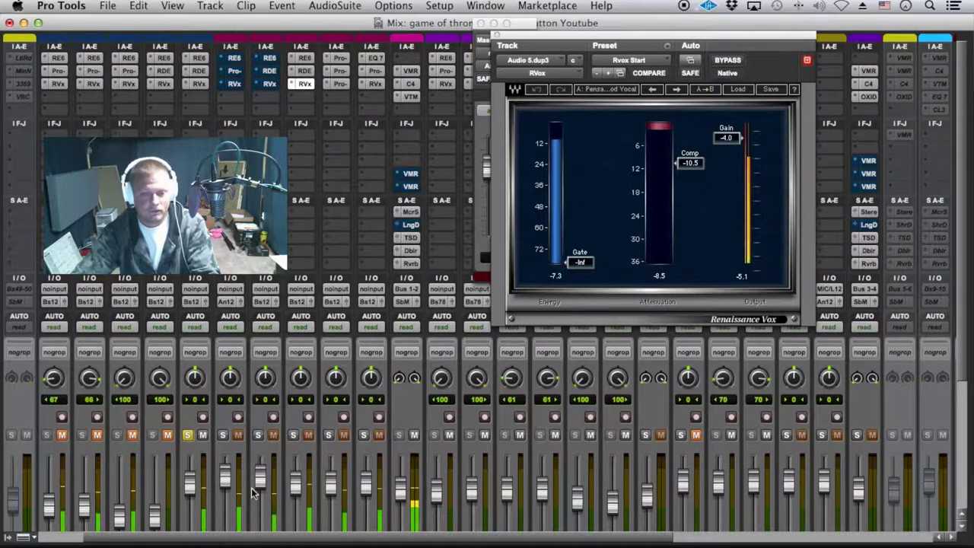
Solo the Ad5d1 track in place of HkMn to audition it during playback.
{"action": "scroll", "coordinate": [280, 391], "scroll_direction": "down", "scroll_amount": 5}
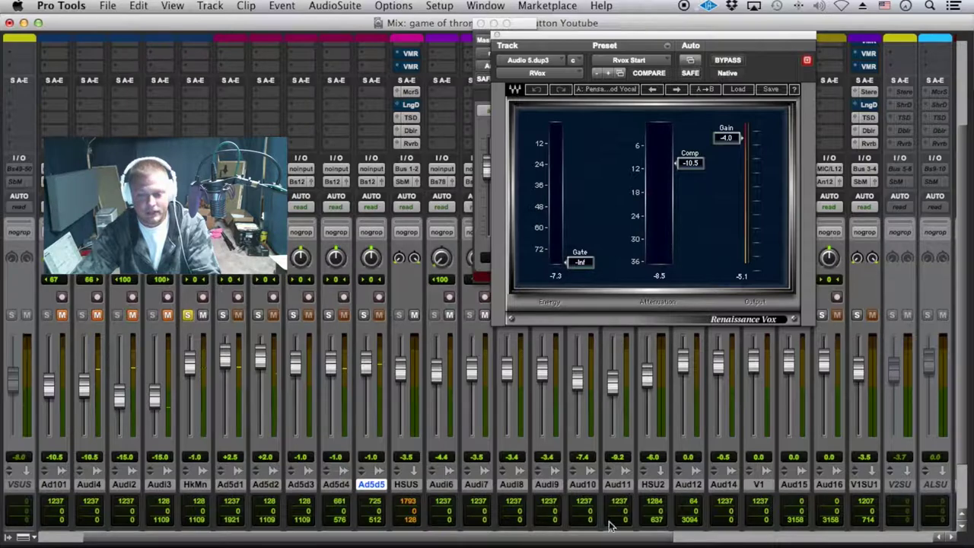
{"action": "left_click_drag", "start_coordinate": [607, 538], "coordinate": [680, 509]}
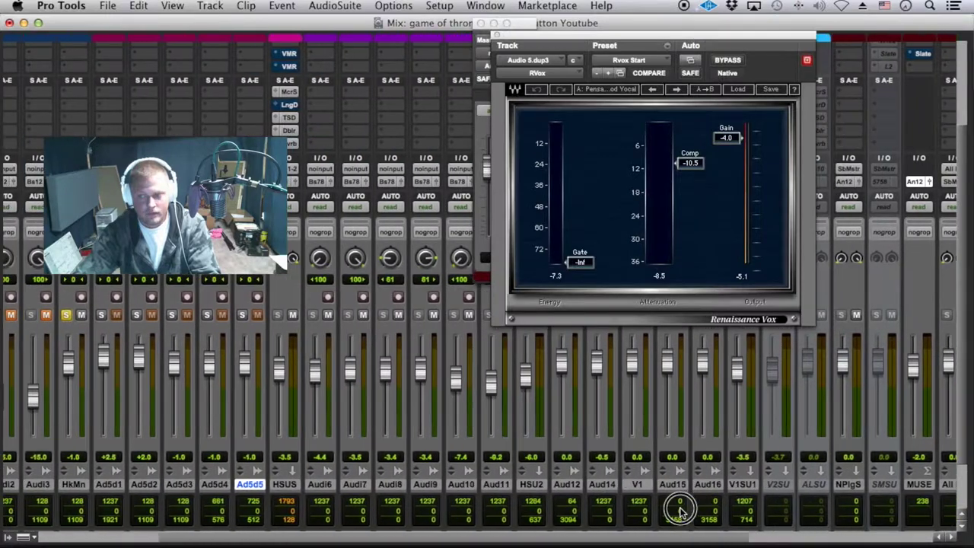
{"action": "left_click_drag", "start_coordinate": [680, 509], "coordinate": [707, 507]}
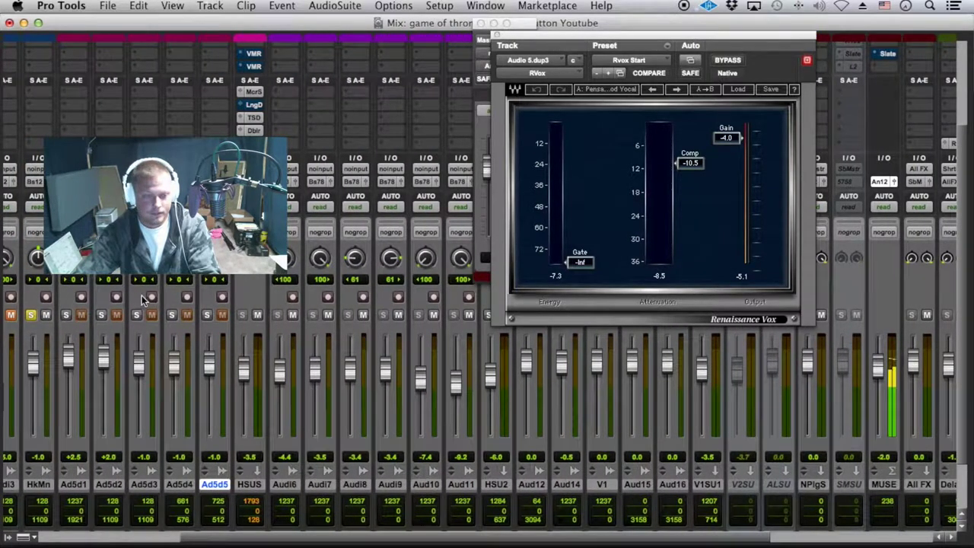
{"action": "left_click_drag", "start_coordinate": [320, 533], "coordinate": [255, 533]}
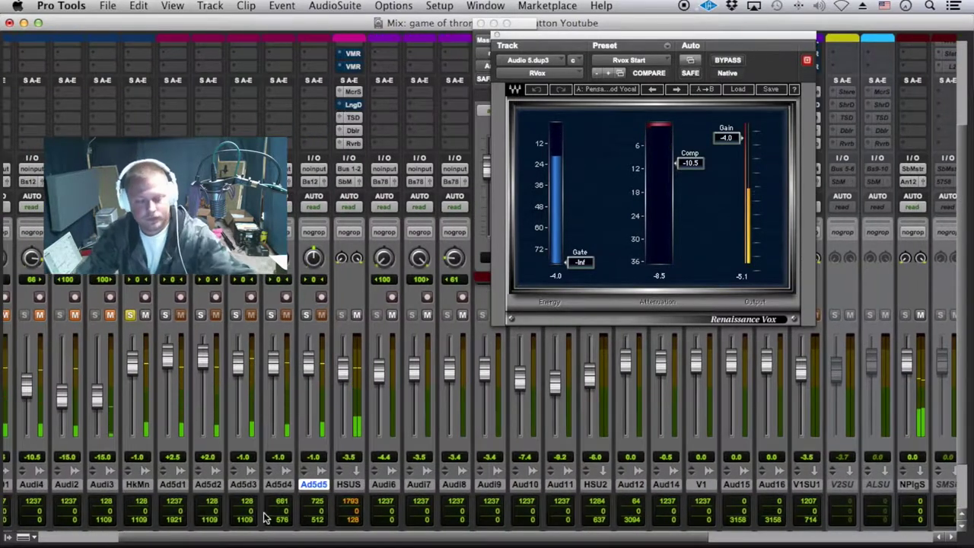
{"action": "left_click_drag", "start_coordinate": [272, 539], "coordinate": [251, 506]}
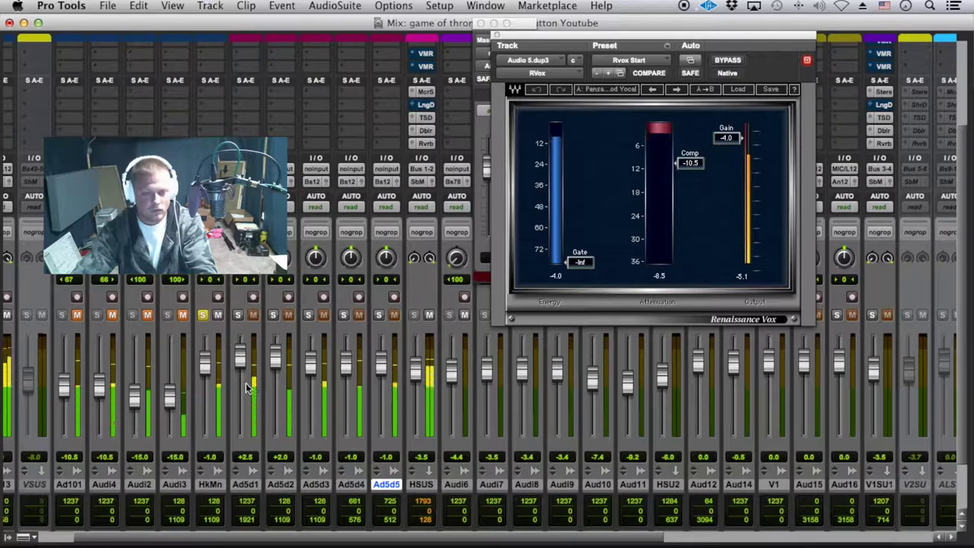
{"action": "left_click", "coordinate": [238, 315]}
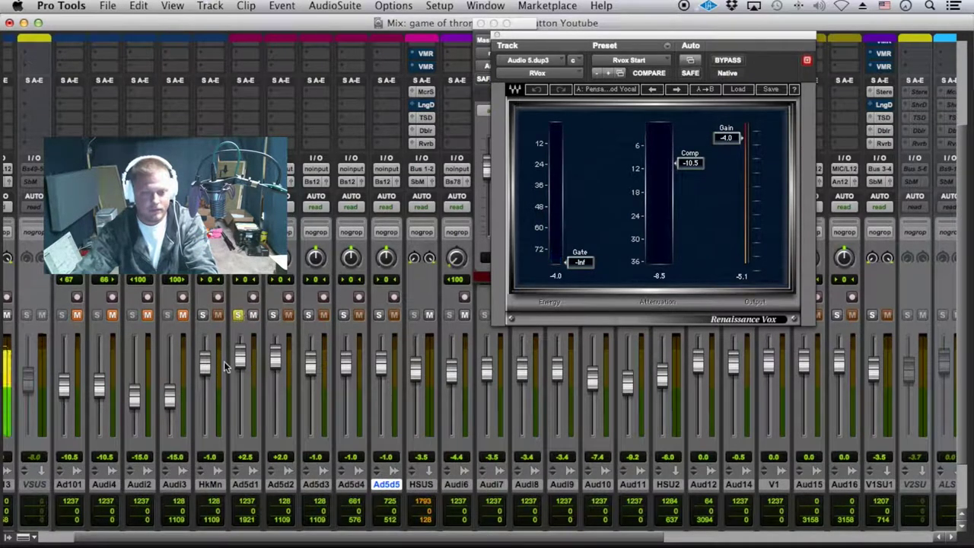
Check the track comments and return the solo to the HkMn track.
{"action": "scroll", "coordinate": [238, 402], "scroll_direction": "up", "scroll_amount": 4}
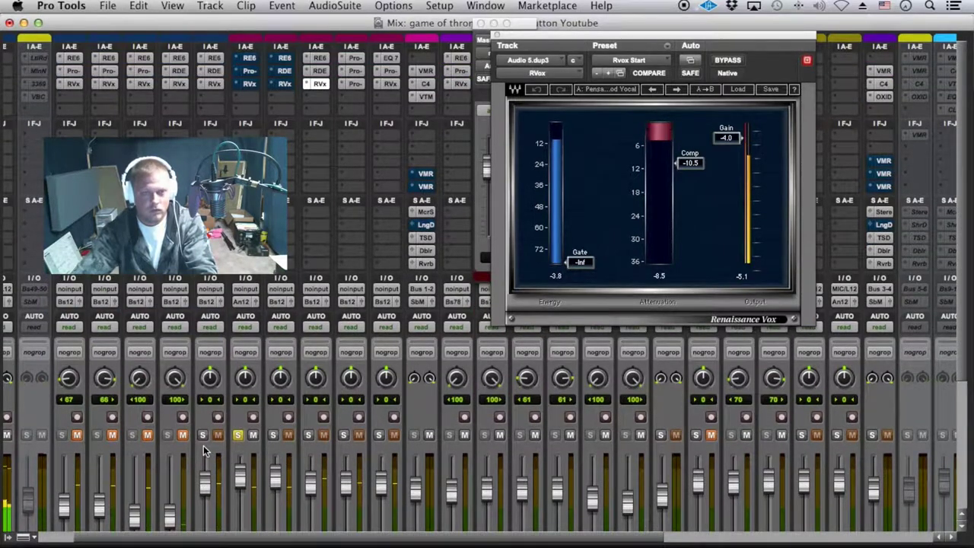
{"action": "scroll", "coordinate": [220, 453], "scroll_direction": "down", "scroll_amount": 5}
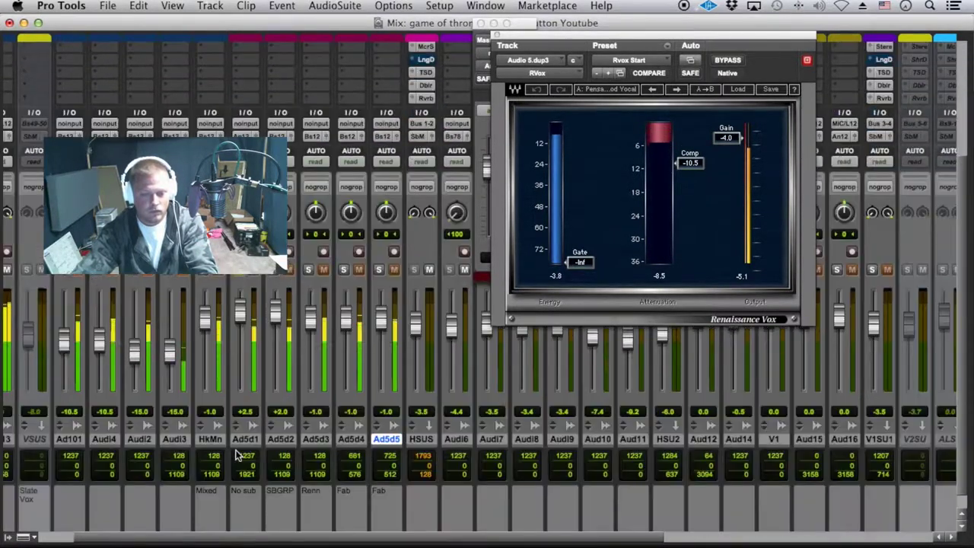
{"action": "scroll", "coordinate": [233, 437], "scroll_direction": "up", "scroll_amount": 4}
{"action": "left_click", "coordinate": [204, 392]}
{"action": "scroll", "coordinate": [228, 392], "scroll_direction": "up", "scroll_amount": 1}
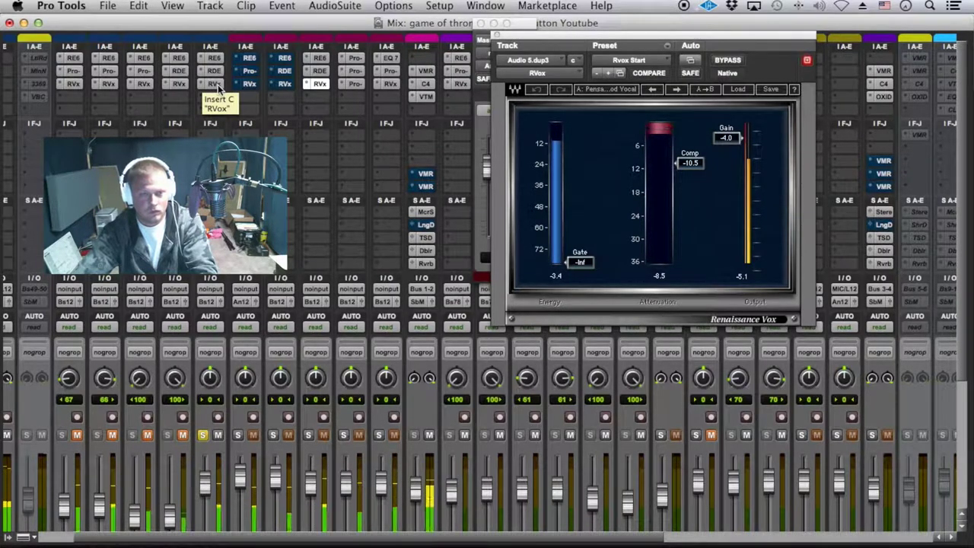
Compare HkMn with its inserts bypassed and active, set the RVox gain on Audio 5.dup3 to -5.5, and stop playback.
{"action": "left_click", "coordinate": [216, 86]}
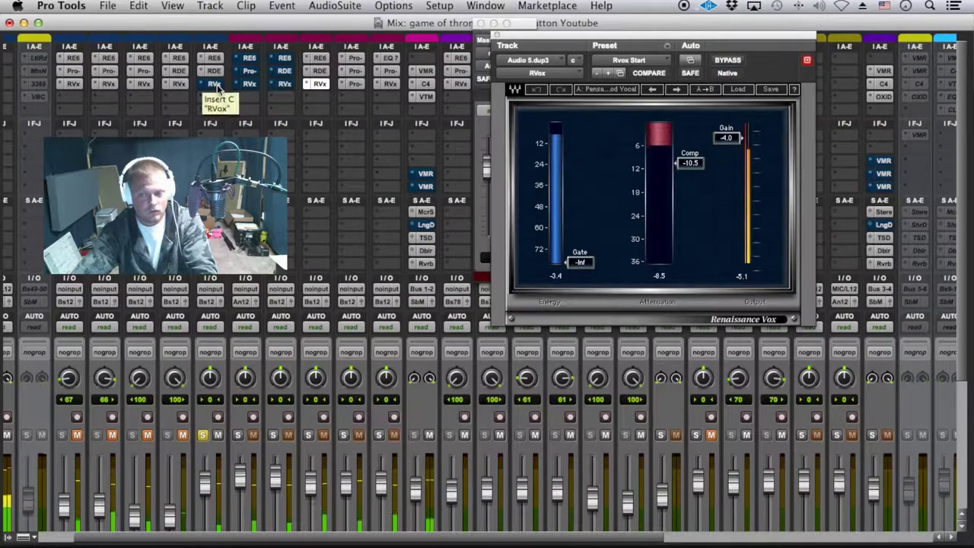
{"action": "left_click", "coordinate": [217, 85]}
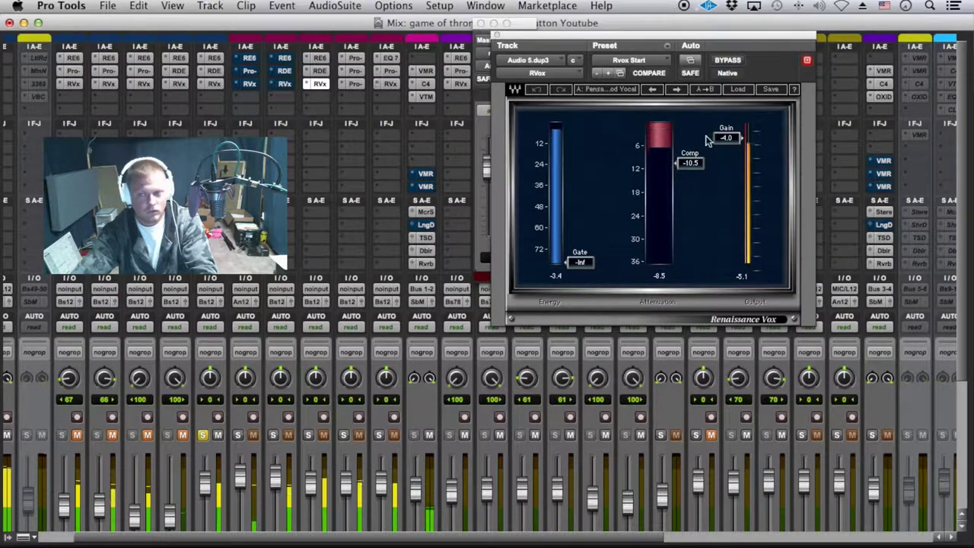
{"action": "left_click_drag", "start_coordinate": [727, 138], "coordinate": [727, 145]}
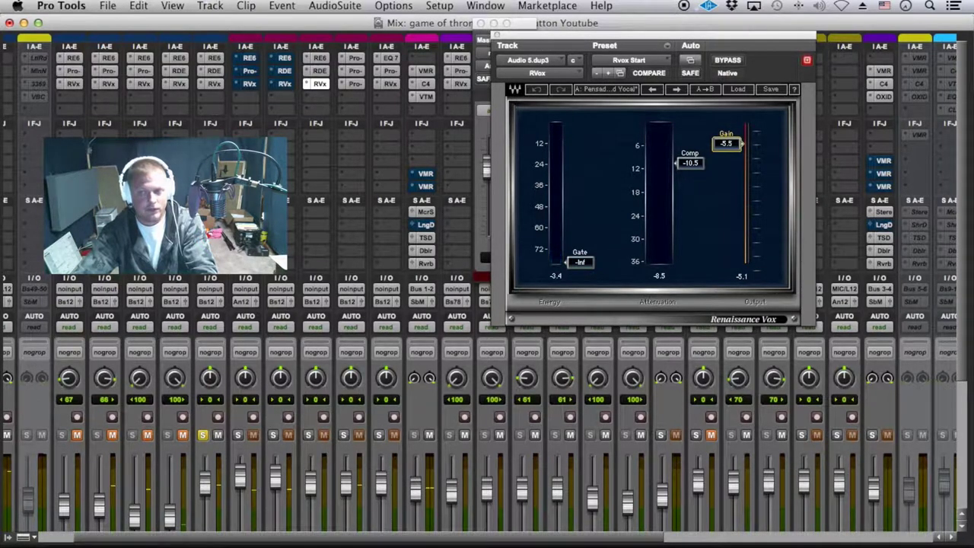
{"action": "left_click", "coordinate": [215, 84]}
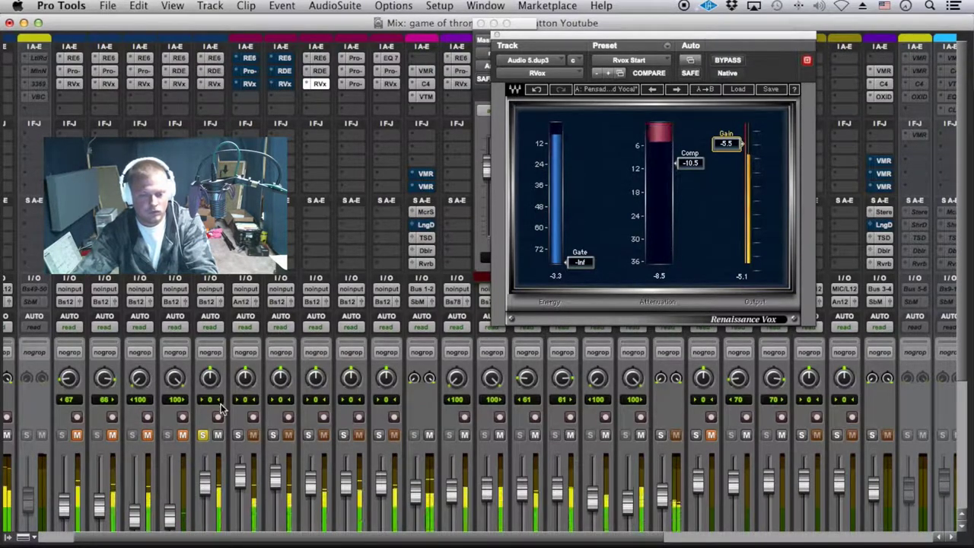
{"action": "scroll", "coordinate": [232, 386], "scroll_direction": "down", "scroll_amount": 3}
{"action": "key", "text": "space"}
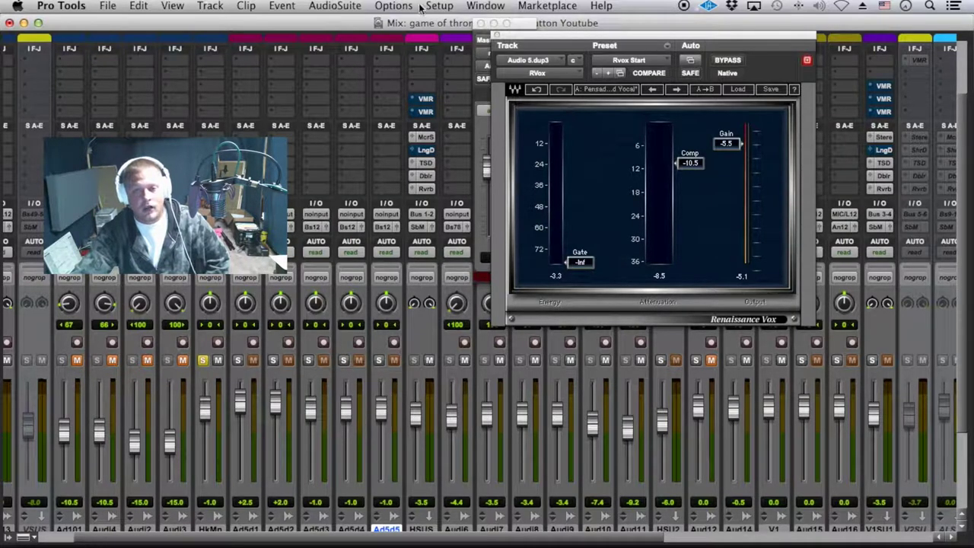
Reopen the RDeEsser and the REQ 6 on Audio 5.dup3 for review.
{"action": "scroll", "coordinate": [403, 109], "scroll_direction": "up", "scroll_amount": 3}
{"action": "left_click", "coordinate": [319, 70]}
{"action": "left_click", "coordinate": [320, 58]}
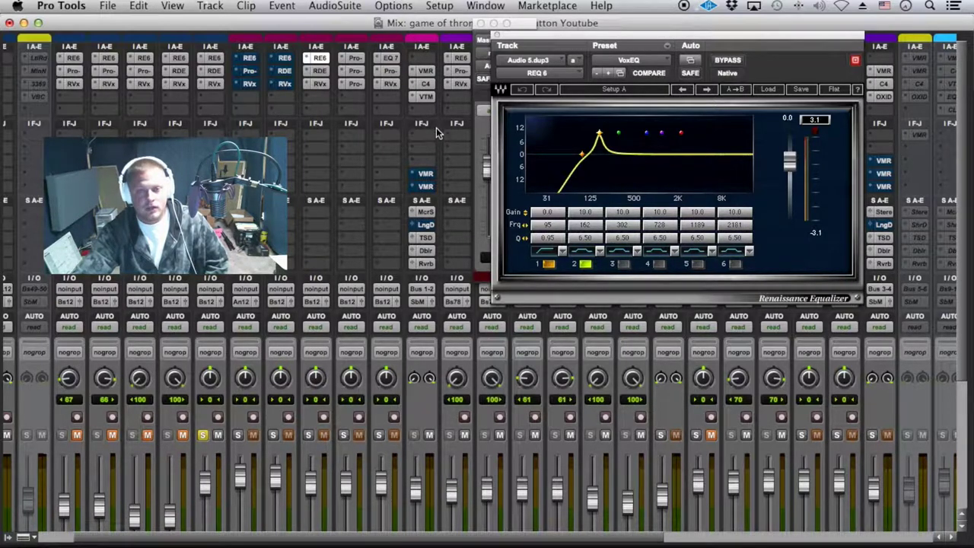
Review the RVox, EQ and de-esser inserts across the Audio 5 duplicates and Audio 3, finishing on Audio 5.dup4's FabFilter Pro-DS.
{"action": "left_click", "coordinate": [319, 84]}
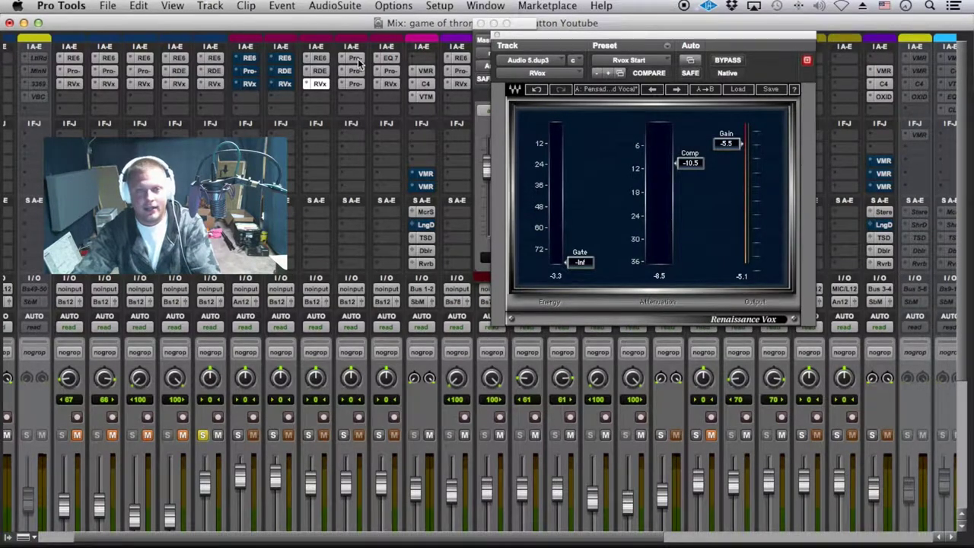
{"action": "left_click", "coordinate": [326, 59]}
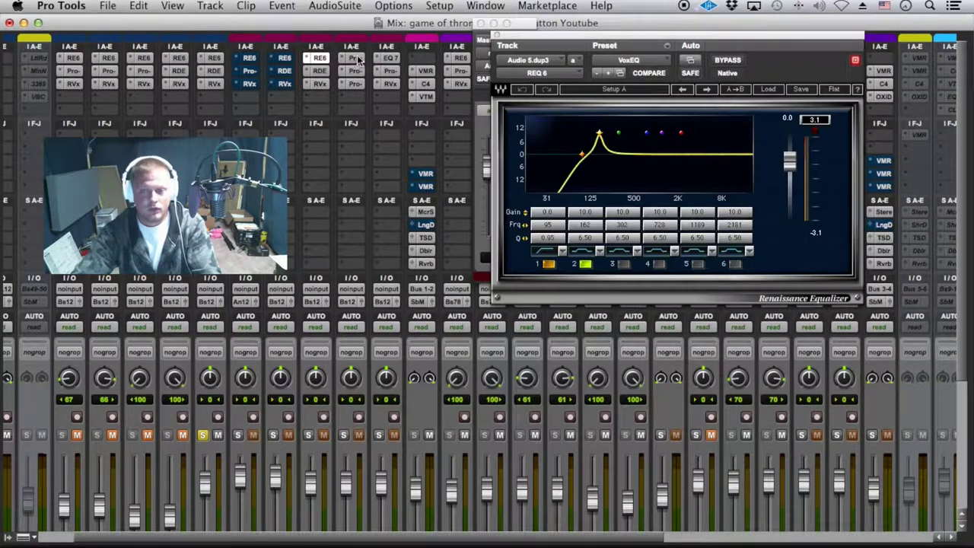
{"action": "left_click", "coordinate": [355, 59]}
{"action": "left_click", "coordinate": [391, 57]}
{"action": "left_click", "coordinate": [319, 72]}
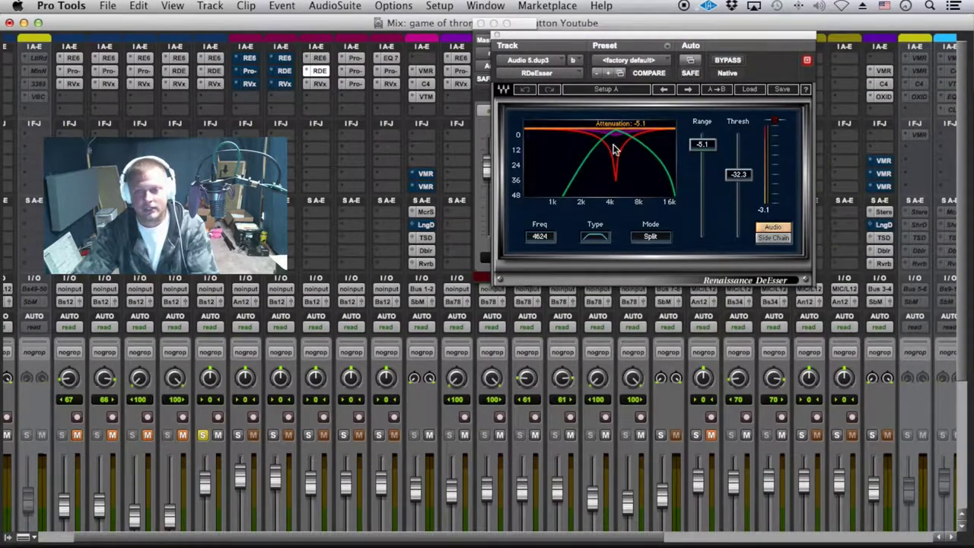
{"action": "left_click", "coordinate": [356, 71]}
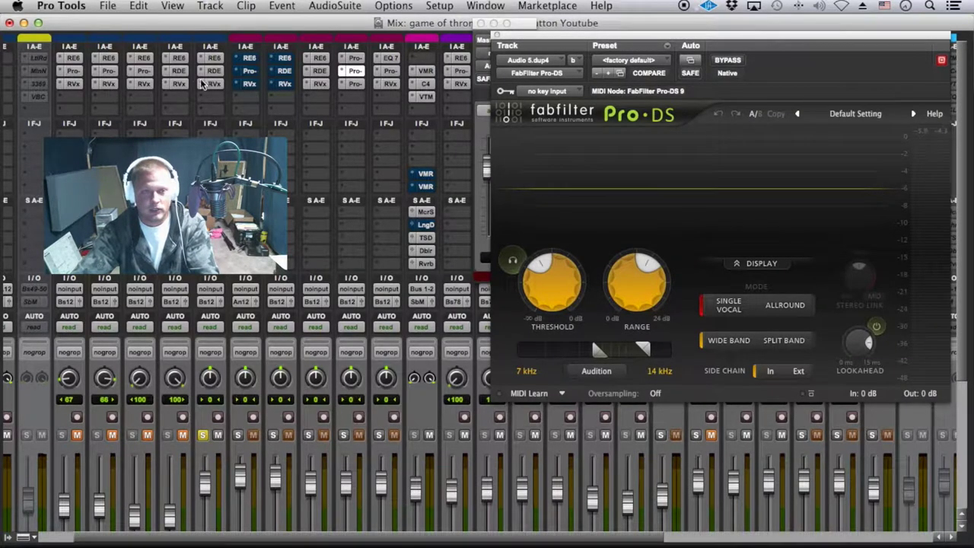
{"action": "left_click", "coordinate": [182, 70]}
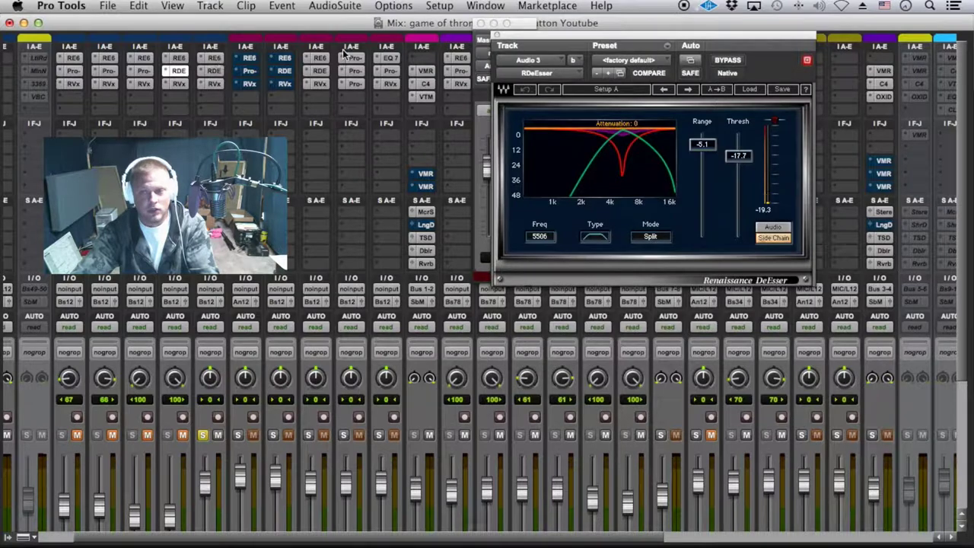
{"action": "left_click", "coordinate": [354, 71]}
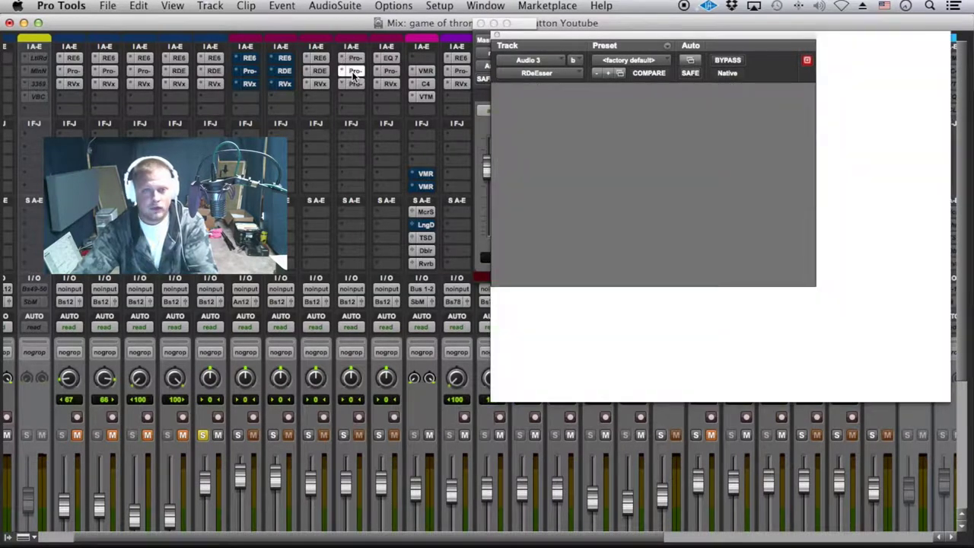
Solo Ad5d4 during playback and load the pro ds preset in its FabFilter Pro-DS.
{"action": "left_click", "coordinate": [605, 370]}
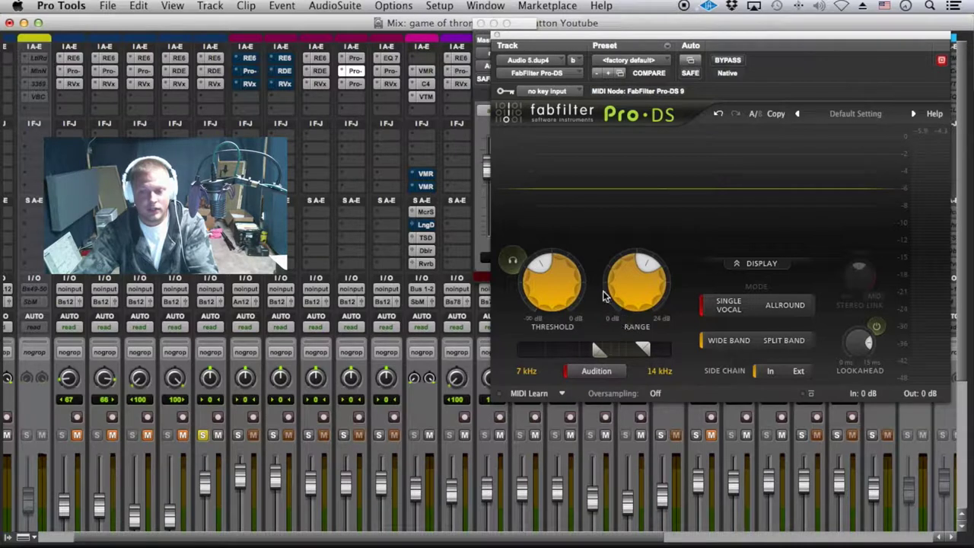
{"action": "left_click", "coordinate": [343, 434]}
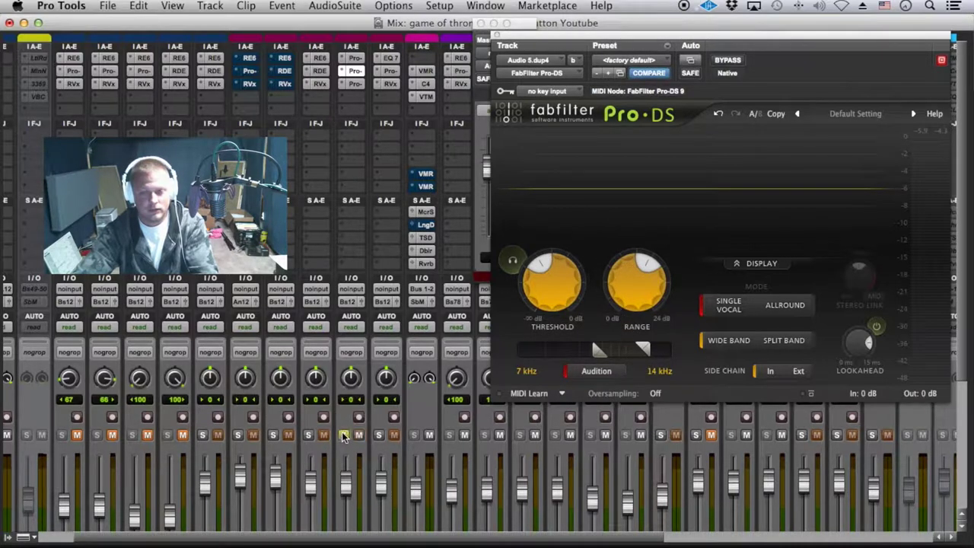
{"action": "key", "text": "space"}
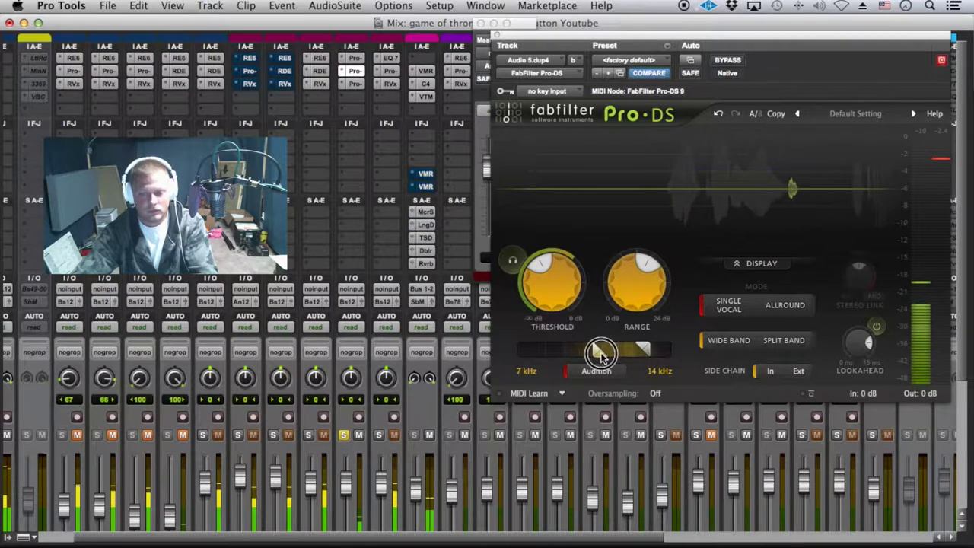
{"action": "left_click", "coordinate": [626, 61]}
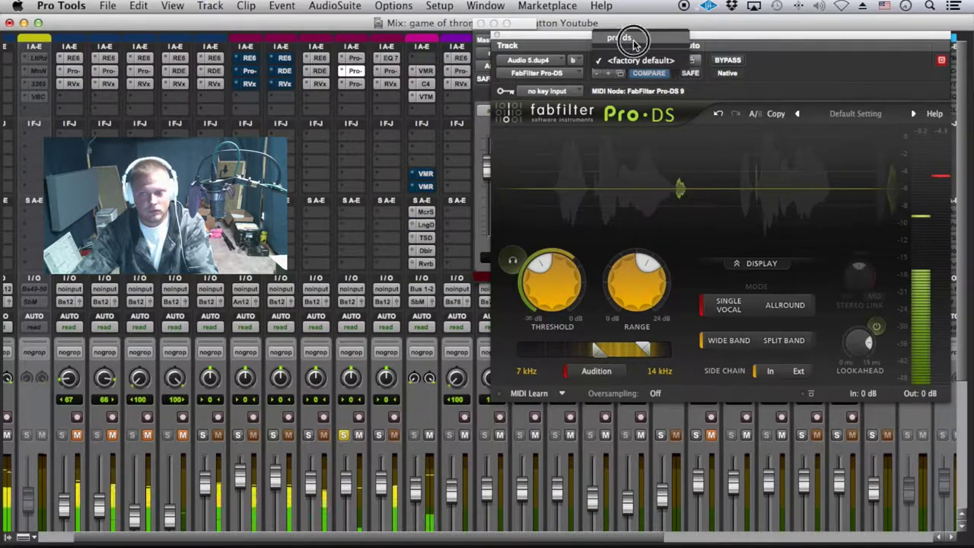
{"action": "left_click", "coordinate": [619, 37]}
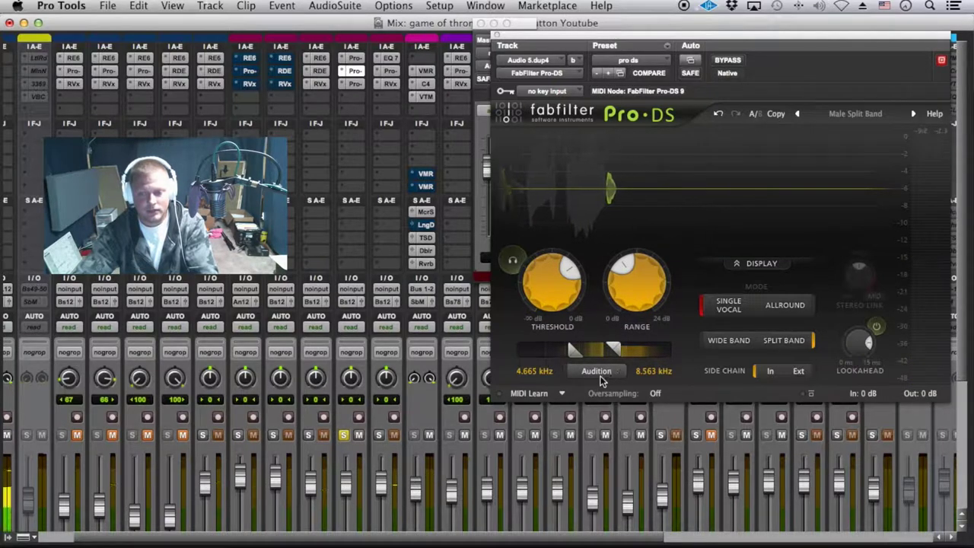
Set the Pro-DS detection band to 4.555–7.969 kHz, lower its threshold and raise its range.
{"action": "left_click", "coordinate": [579, 356]}
{"action": "left_click_drag", "start_coordinate": [579, 356], "coordinate": [612, 347]}
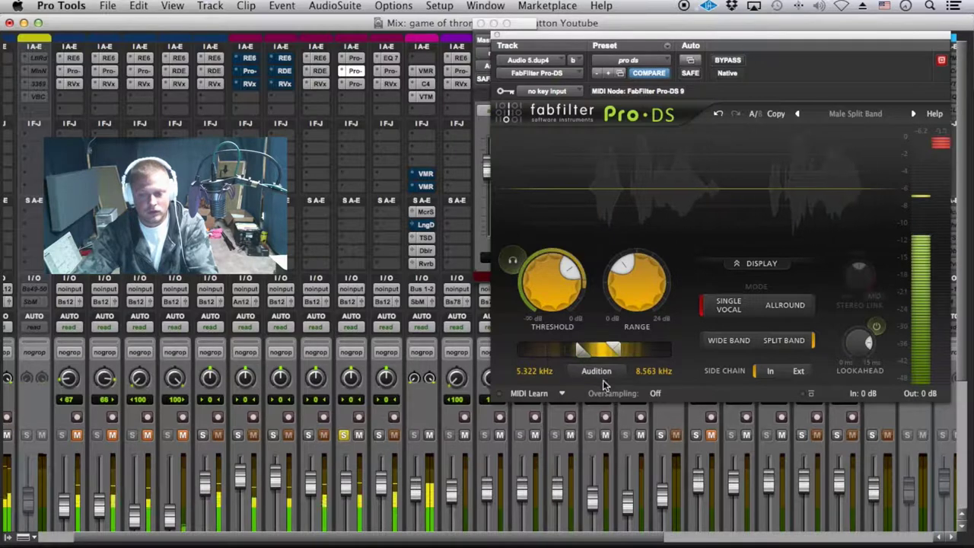
{"action": "left_click", "coordinate": [570, 354]}
{"action": "left_click_drag", "start_coordinate": [570, 354], "coordinate": [609, 349]}
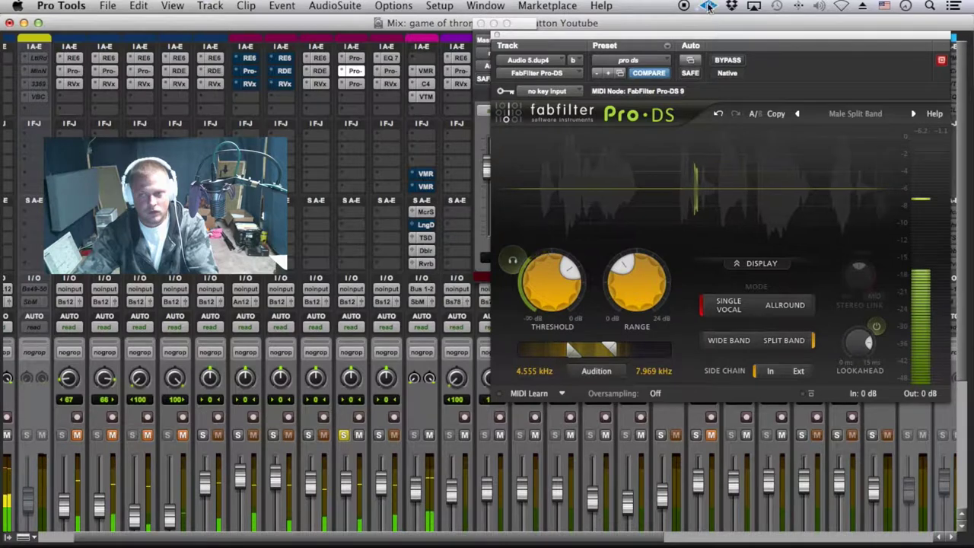
{"action": "mouse_move", "coordinate": [632, 288]}
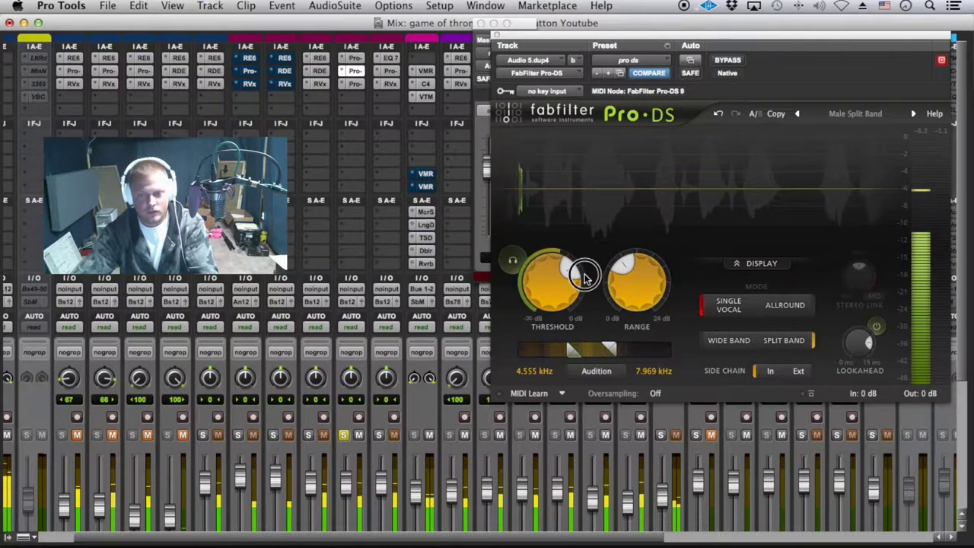
{"action": "mouse_move", "coordinate": [567, 267]}
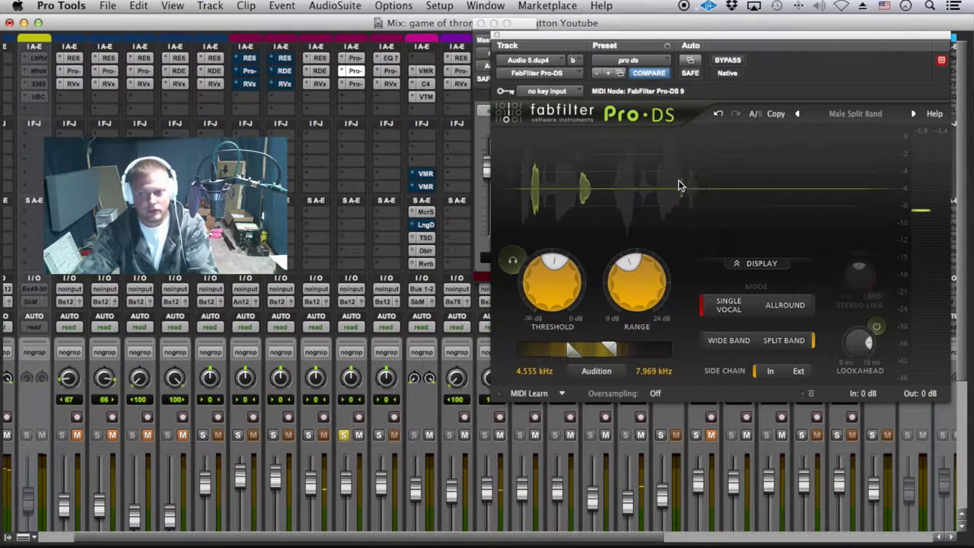
Open the RDeEsser on Audio 5.dup3 and compare its high-pass and band-pass filter types, finishing on band-pass.
{"action": "left_click", "coordinate": [318, 72]}
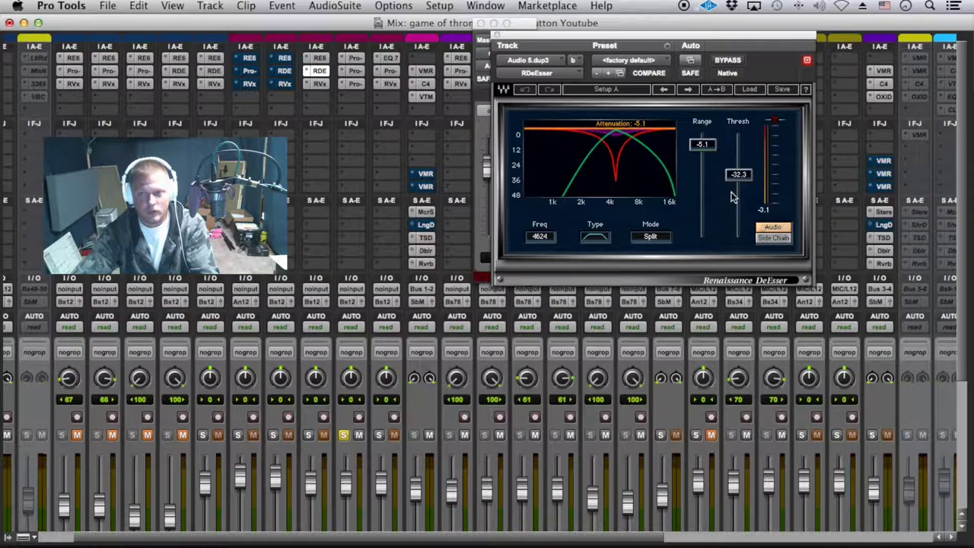
{"action": "left_click", "coordinate": [597, 240]}
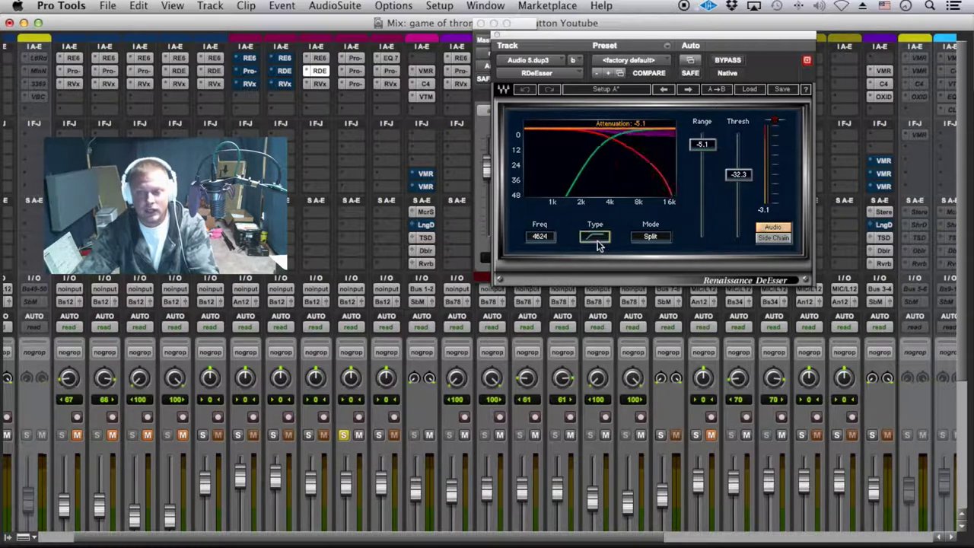
{"action": "left_click", "coordinate": [598, 241]}
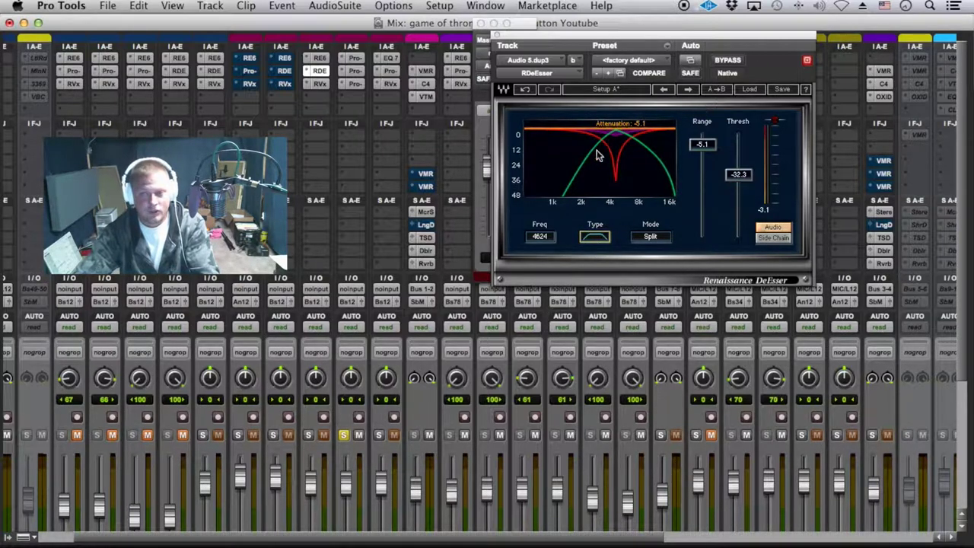
{"action": "left_click", "coordinate": [598, 238]}
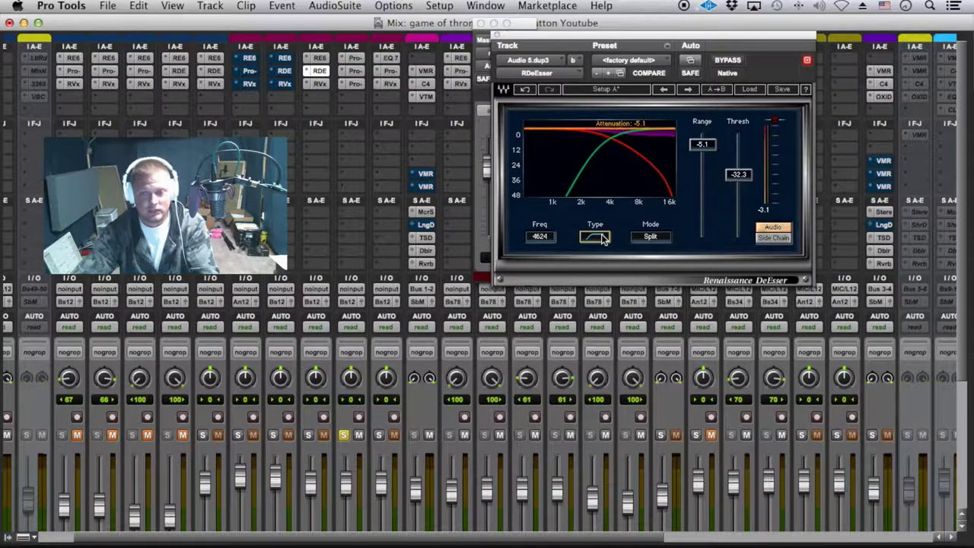
{"action": "left_click", "coordinate": [601, 239]}
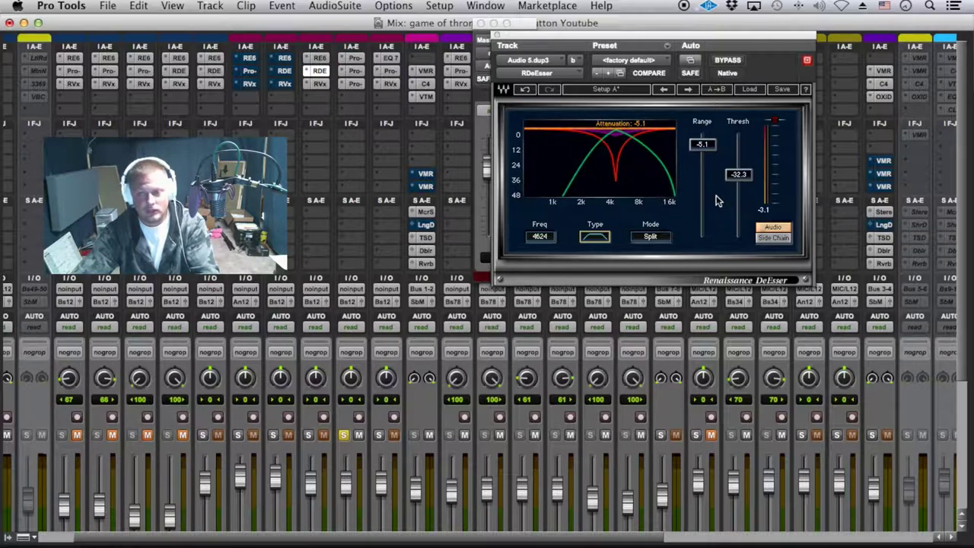
Load the 4.5k DeEss preset in the RDeEsser during playback and solo Ad5d3 with the side chain monitored.
{"action": "key", "text": "space"}
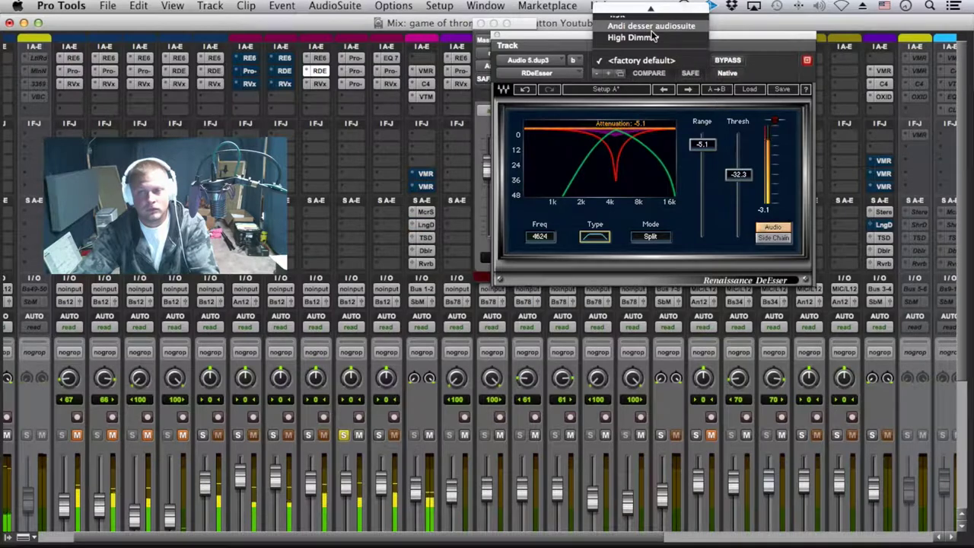
{"action": "scroll", "coordinate": [643, 46], "scroll_direction": "up", "scroll_amount": 3}
{"action": "left_click", "coordinate": [653, 35]}
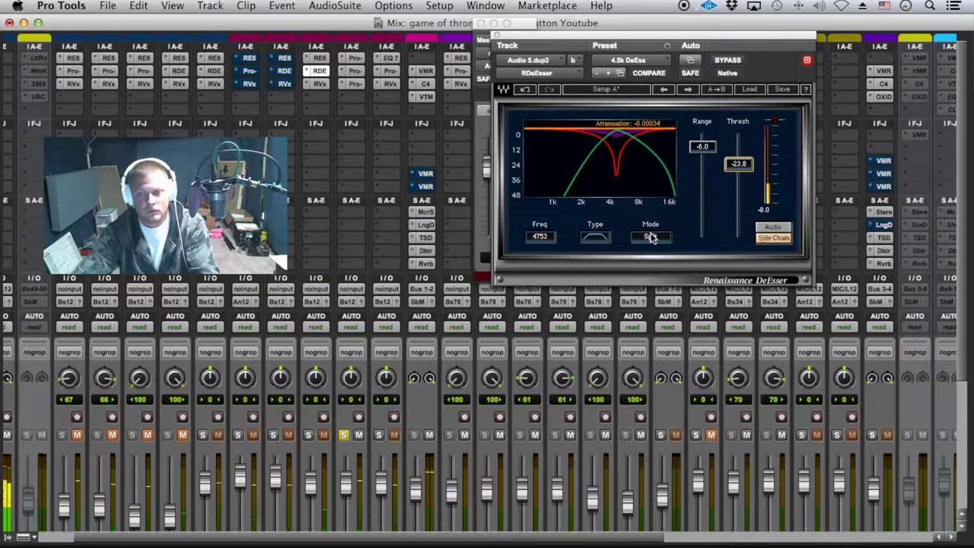
{"action": "left_click", "coordinate": [770, 236]}
{"action": "left_click", "coordinate": [766, 240]}
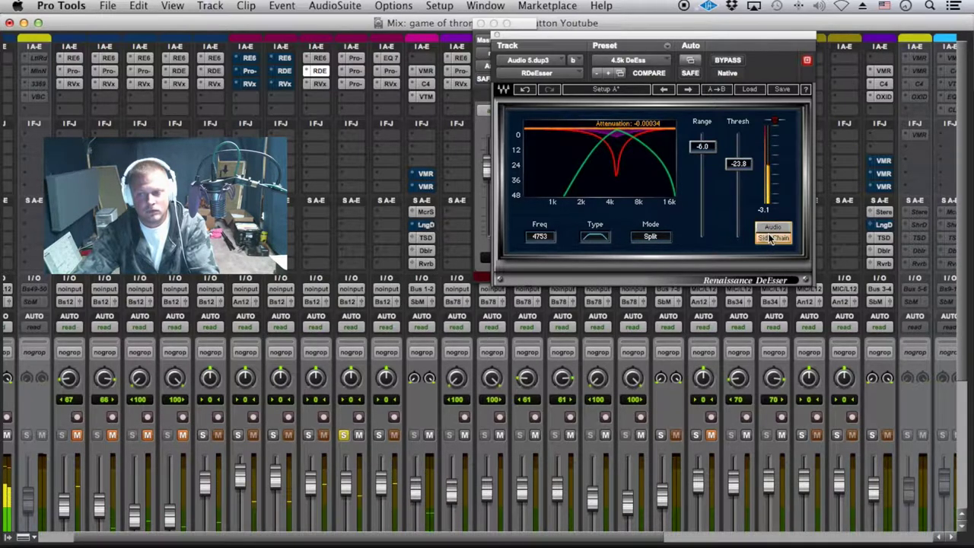
{"action": "left_click", "coordinate": [308, 435]}
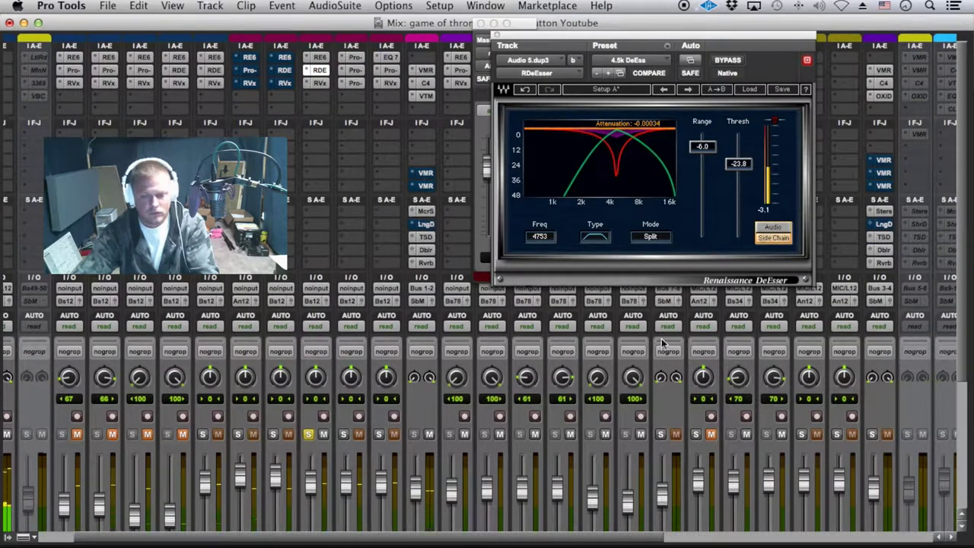
Tune the RDeEsser to frequency 4655, threshold -30.6 and range -4.5, with monitoring switched back to Audio.
{"action": "mouse_move", "coordinate": [542, 238]}
{"action": "left_mouse_down"}
{"action": "mouse_move", "coordinate": [541, 264]}
{"action": "mouse_move", "coordinate": [543, 250]}
{"action": "left_mouse_up"}
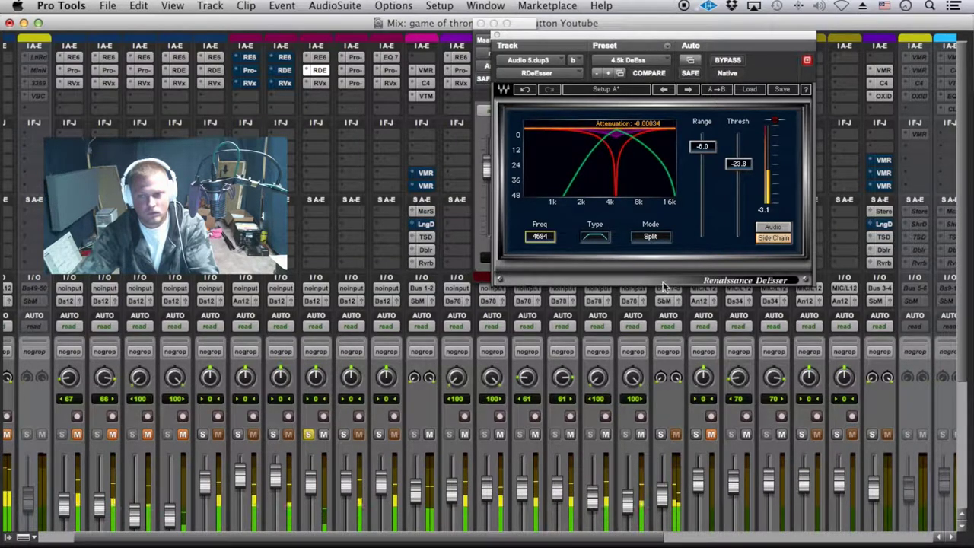
{"action": "left_click_drag", "start_coordinate": [555, 245], "coordinate": [555, 247]}
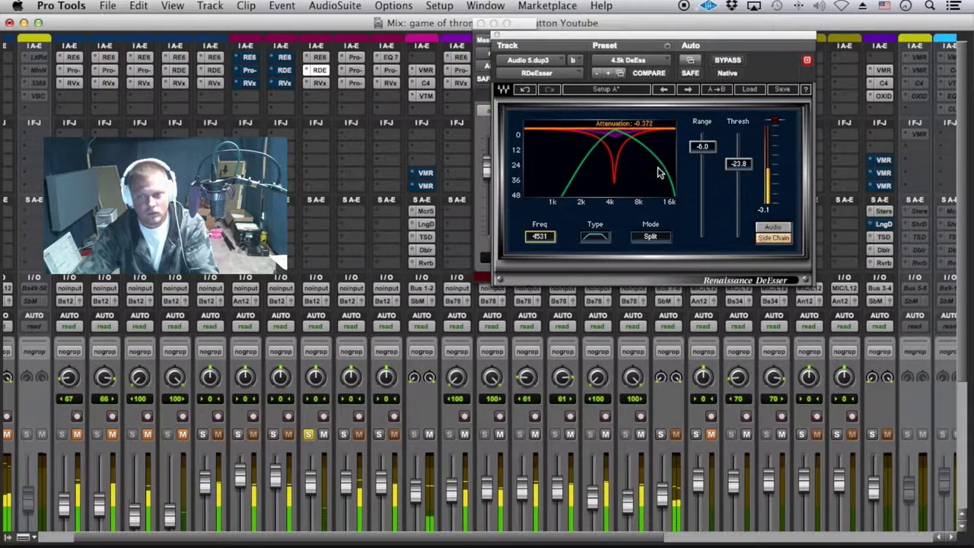
{"action": "left_click_drag", "start_coordinate": [738, 164], "coordinate": [738, 168]}
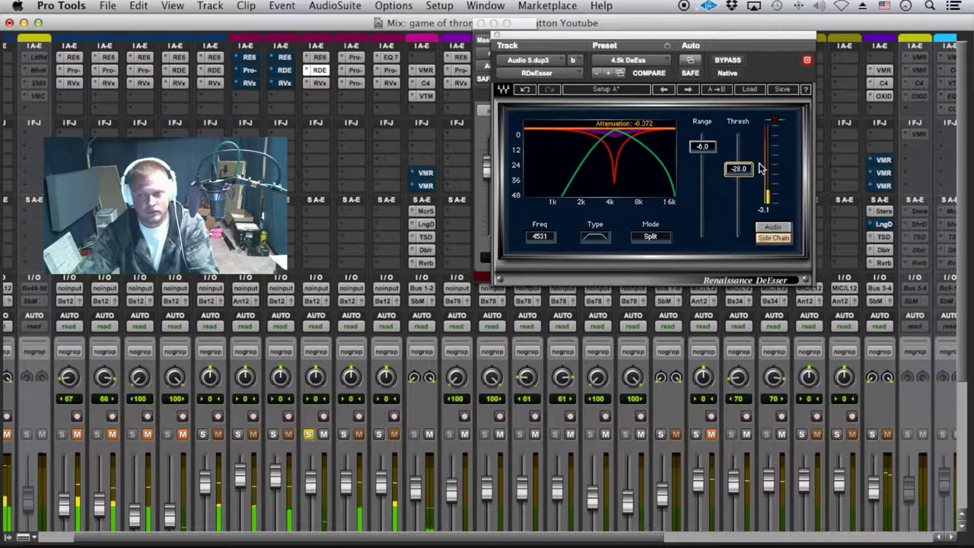
{"action": "left_click_drag", "start_coordinate": [738, 168], "coordinate": [738, 171]}
{"action": "left_click_drag", "start_coordinate": [539, 235], "coordinate": [540, 232]}
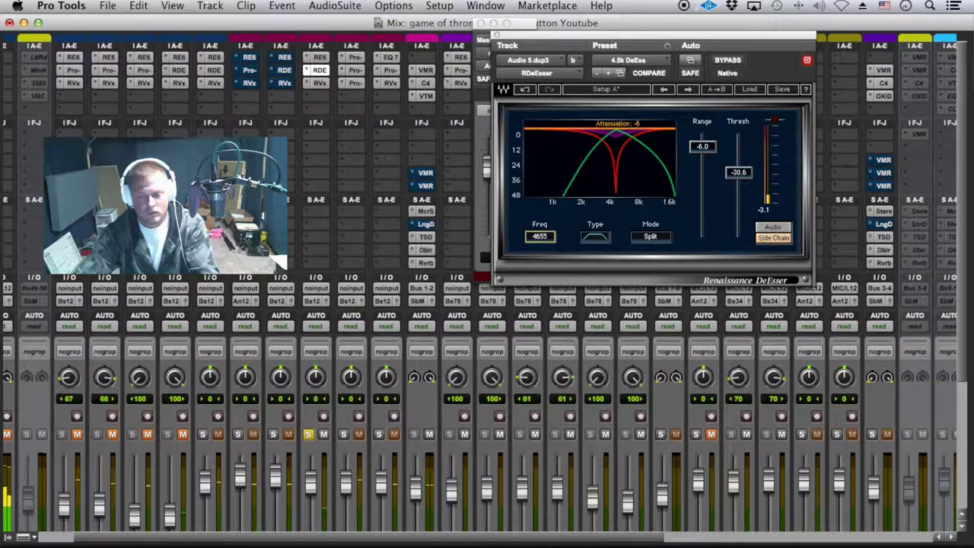
{"action": "left_click", "coordinate": [782, 232]}
{"action": "left_click_drag", "start_coordinate": [702, 145], "coordinate": [702, 141]}
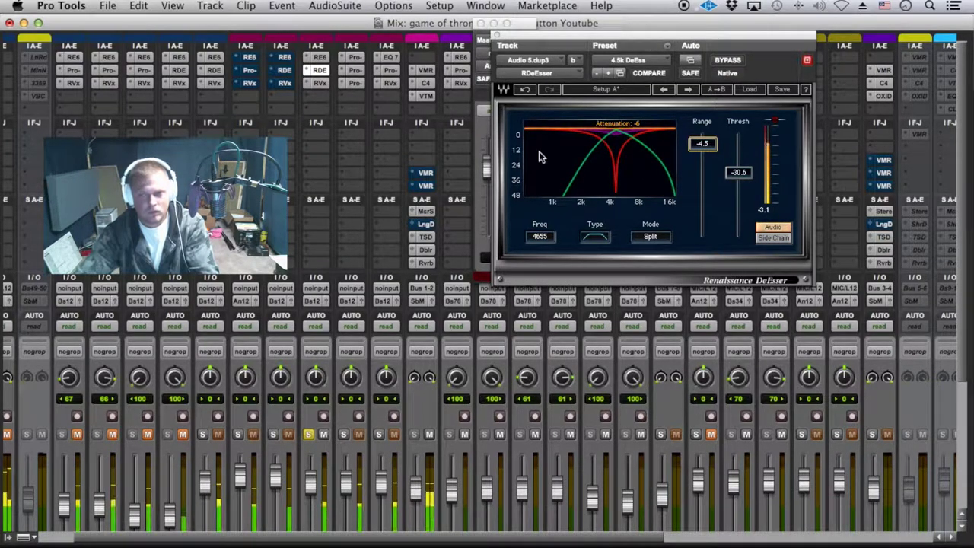
Move the solo from Ad5d3 to Ad5d2 and on to Ad5d4 to compare the vocal chains during playback.
{"action": "scroll", "coordinate": [340, 191], "scroll_direction": "down", "scroll_amount": 5}
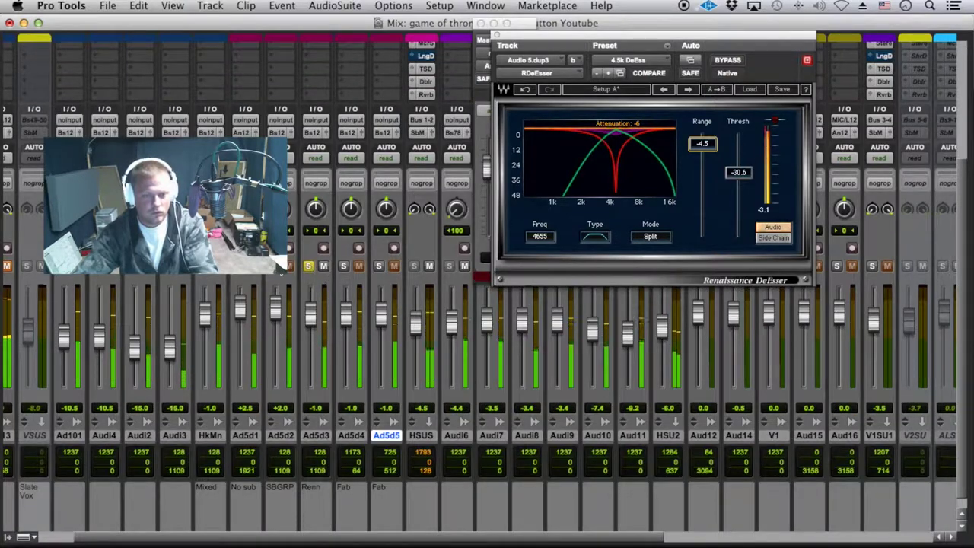
{"action": "left_click", "coordinate": [308, 265]}
{"action": "scroll", "coordinate": [347, 280], "scroll_direction": "up", "scroll_amount": 3}
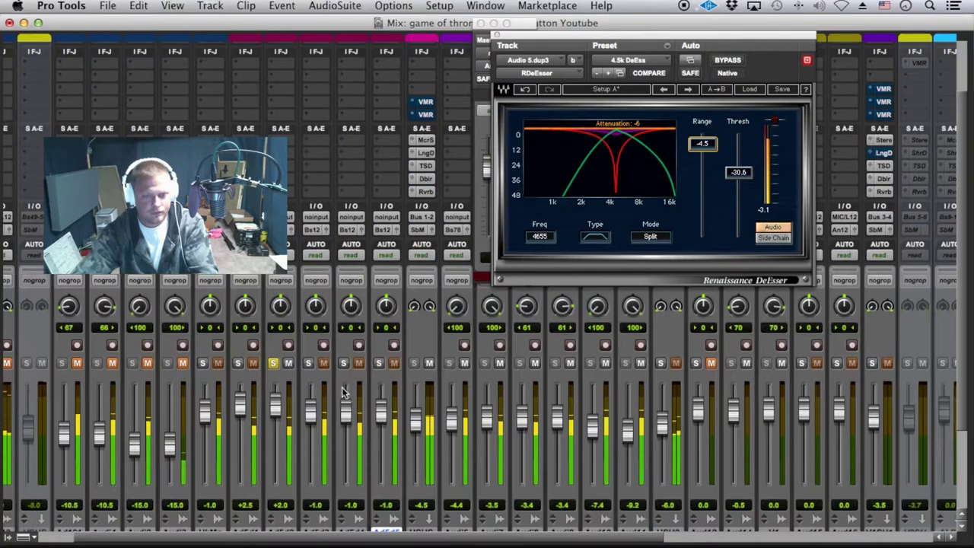
{"action": "left_click", "coordinate": [344, 364]}
{"action": "scroll", "coordinate": [347, 365], "scroll_direction": "up", "scroll_amount": 2}
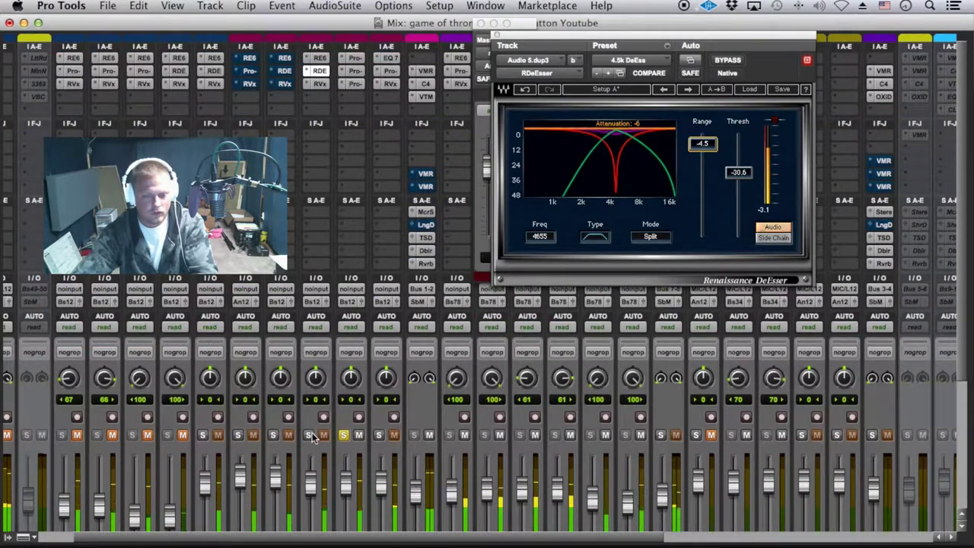
Return the solo to Ad5d3 for comparison with Ad5d4 and set its RDeEsser threshold to -27.4.
{"action": "left_click", "coordinate": [309, 436]}
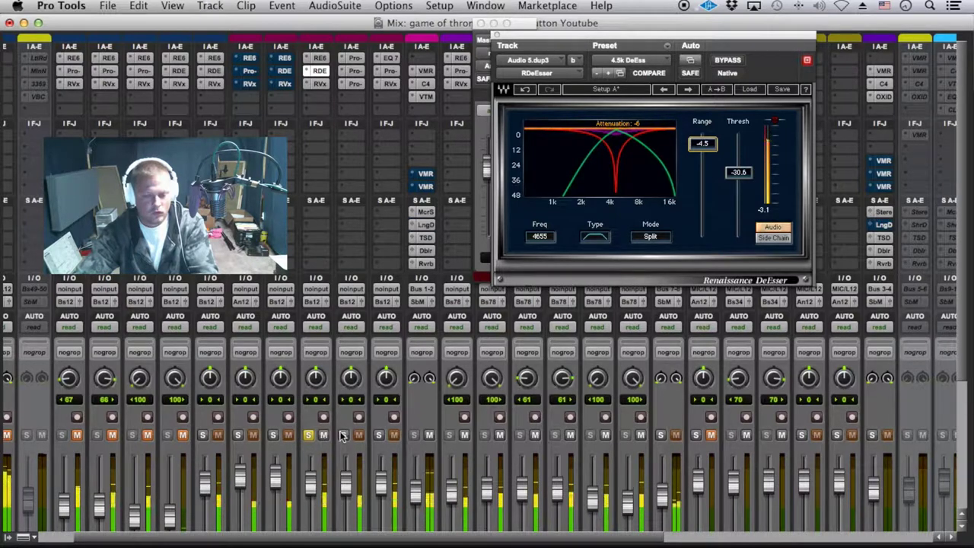
{"action": "left_click", "coordinate": [341, 435]}
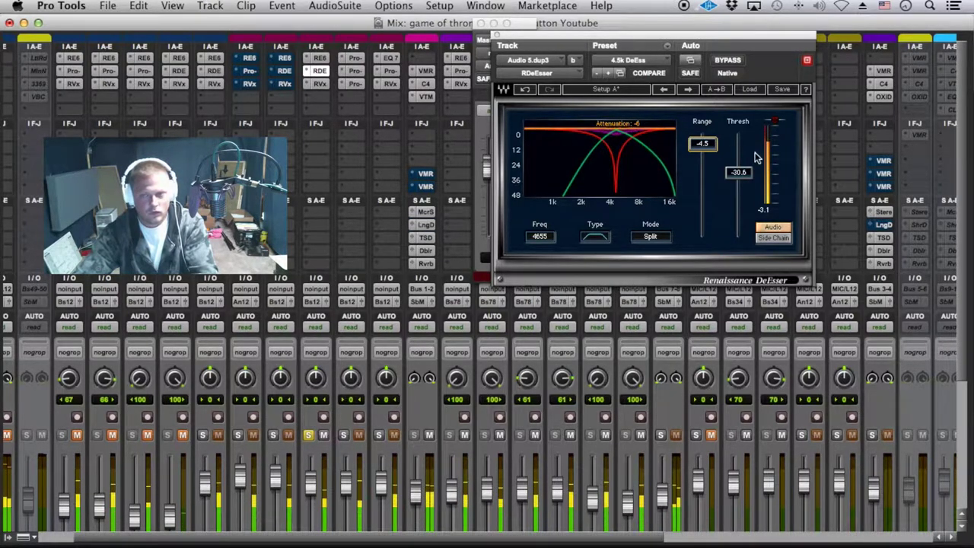
{"action": "left_click_drag", "start_coordinate": [738, 172], "coordinate": [738, 169]}
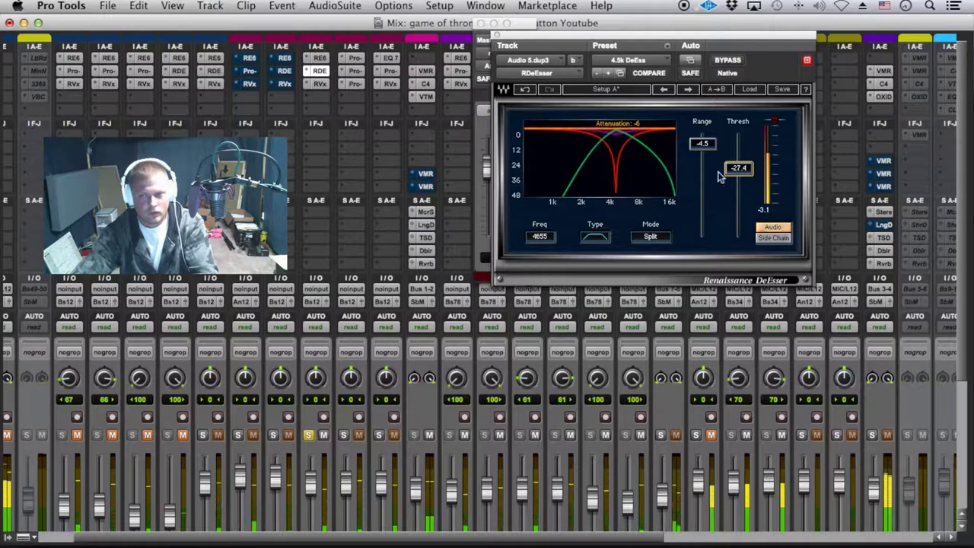
Switch off band 2 of Ad5d3's REQ 6 and compare its curve with the Pro-Q 2 on Ad5d4.
{"action": "left_click", "coordinate": [320, 58]}
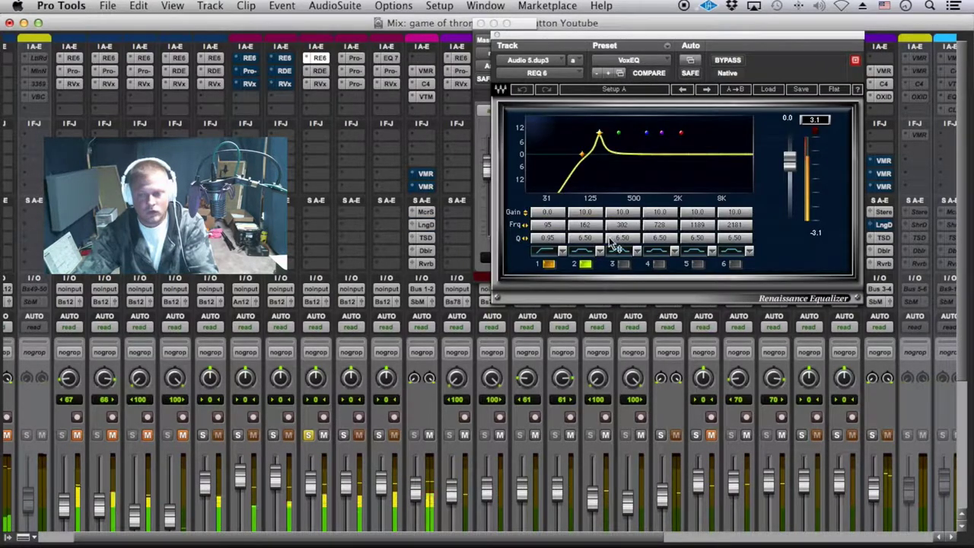
{"action": "left_click", "coordinate": [586, 265]}
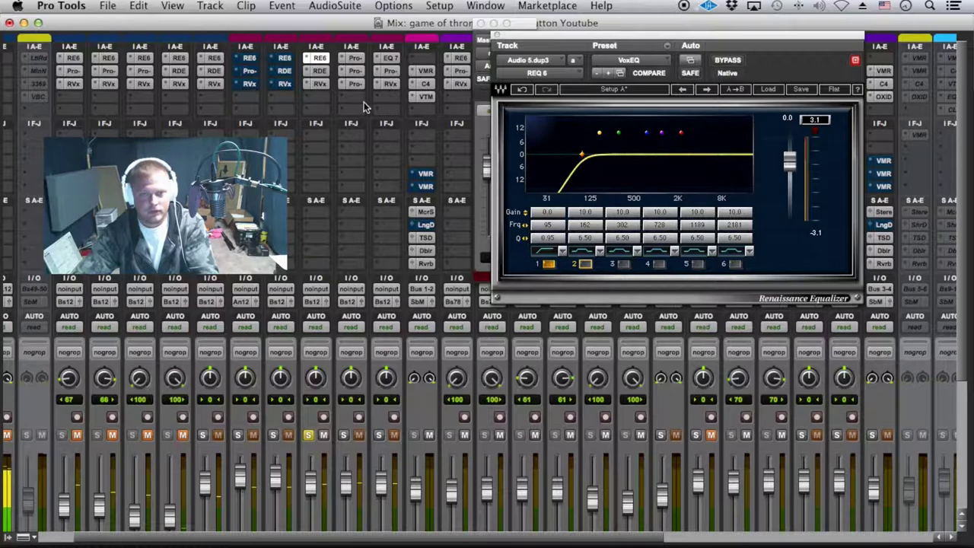
{"action": "left_click", "coordinate": [356, 58]}
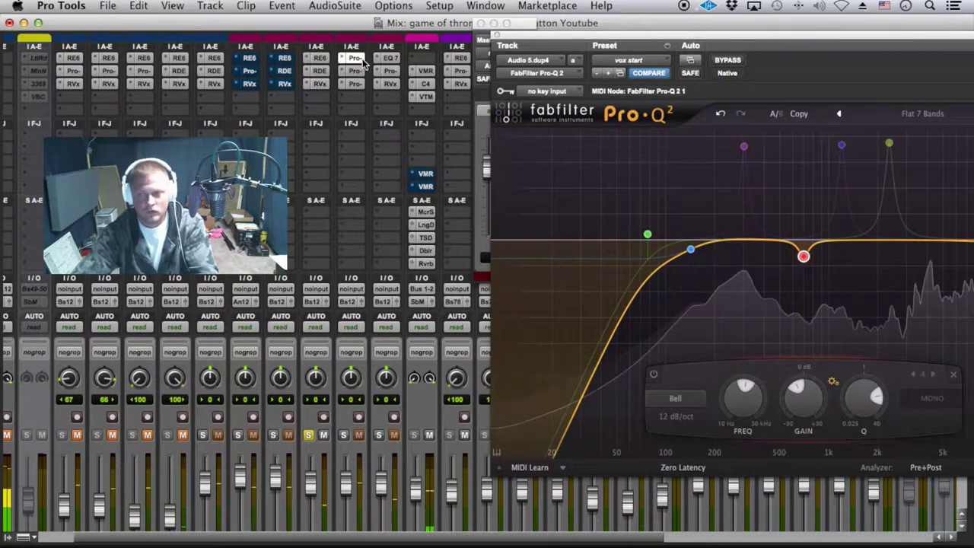
{"action": "left_click", "coordinate": [322, 60]}
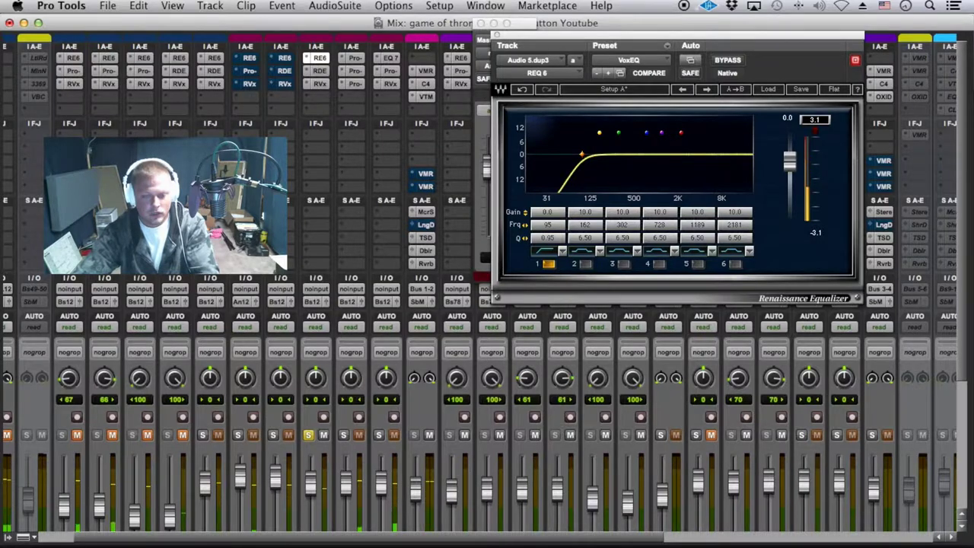
Solo Ad5d4, add an RVox in the insert slot below its Pro-C 2, and bypass the Pro-C 2.
{"action": "scroll", "coordinate": [337, 388], "scroll_direction": "down", "scroll_amount": 5}
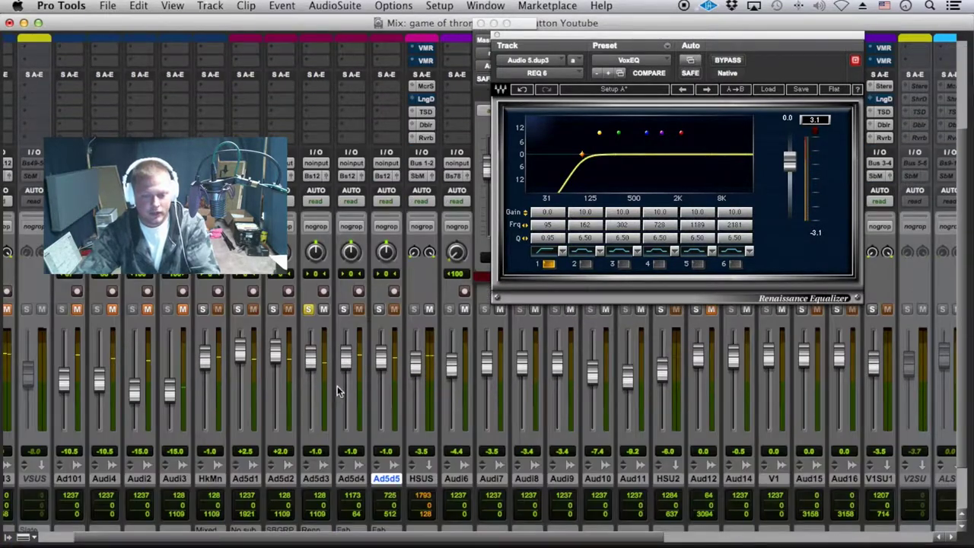
{"action": "scroll", "coordinate": [338, 156], "scroll_direction": "up", "scroll_amount": 5}
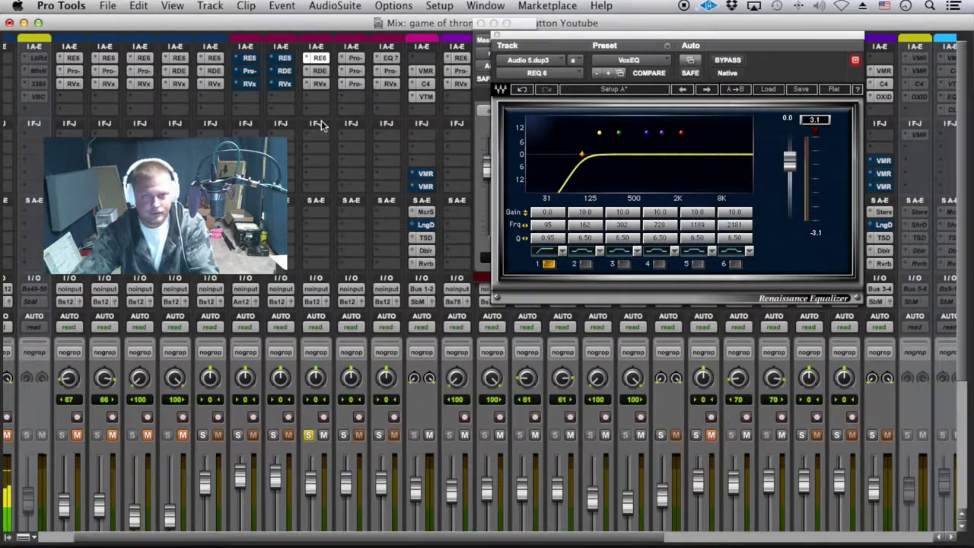
{"action": "left_click", "coordinate": [344, 435]}
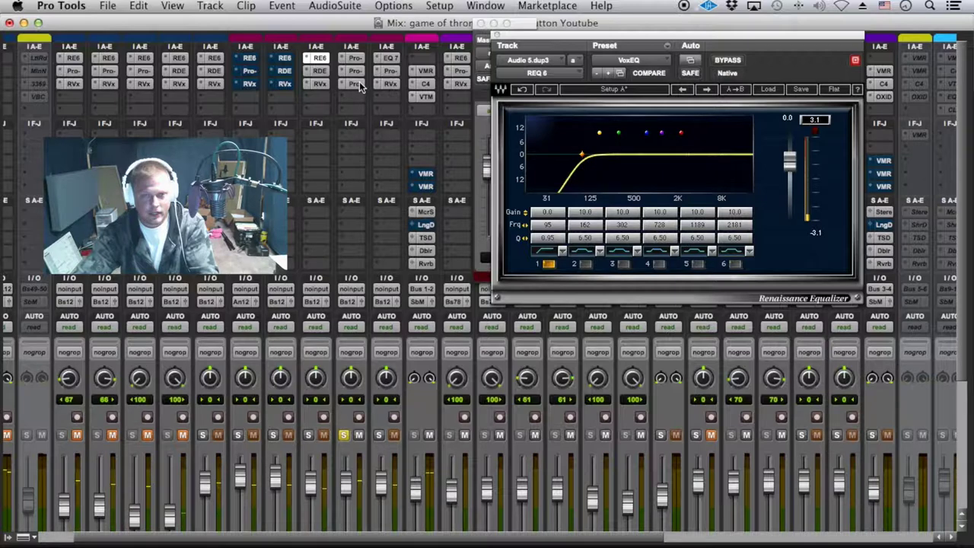
{"action": "left_click_drag", "start_coordinate": [359, 82], "coordinate": [363, 100]}
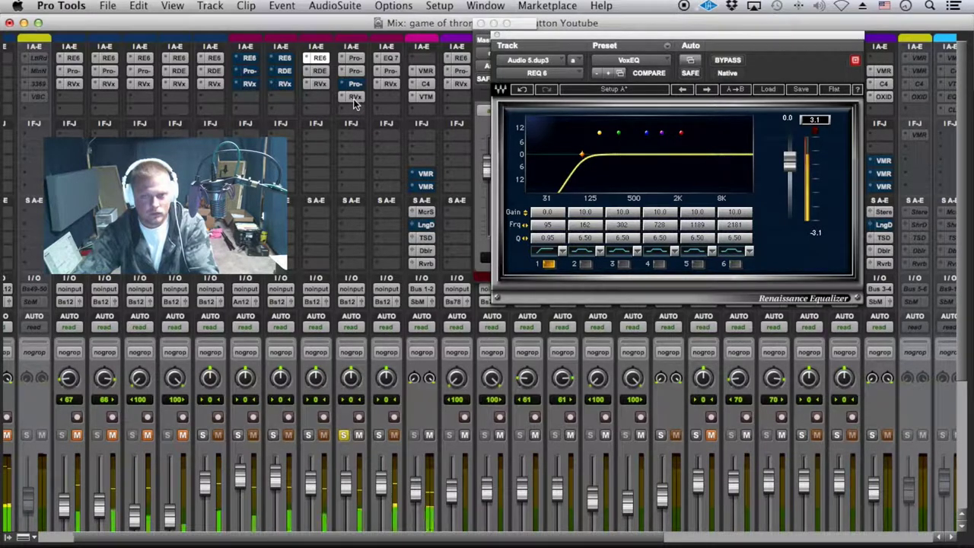
{"action": "mouse_move", "coordinate": [356, 83]}
{"action": "left_mouse_down"}
{"action": "mouse_move", "coordinate": [369, 82]}
{"action": "mouse_move", "coordinate": [353, 95]}
{"action": "left_mouse_up"}
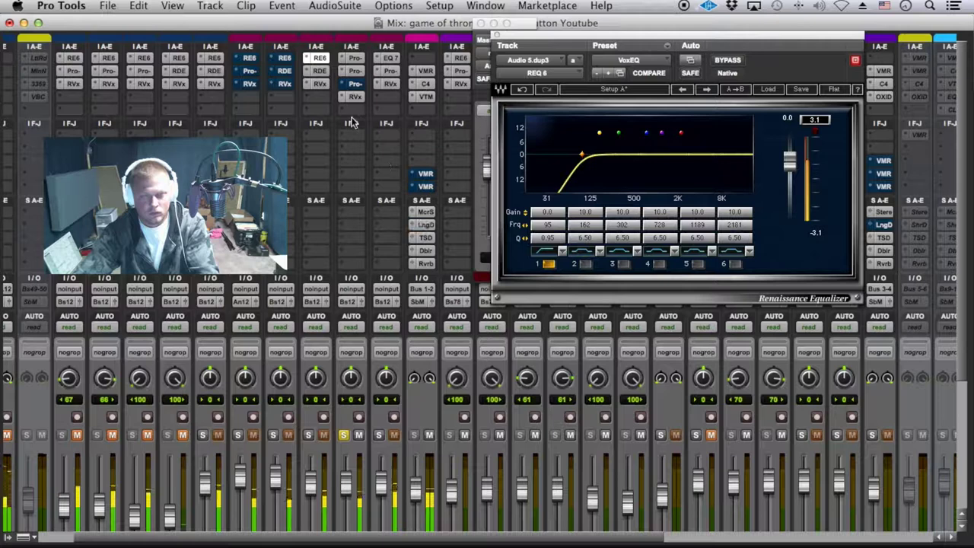
Toggle the bypass of Ad5d4's Pro-C 2 during playback to compare it with the RVox, ending with it bypassed.
{"action": "left_click", "coordinate": [356, 85]}
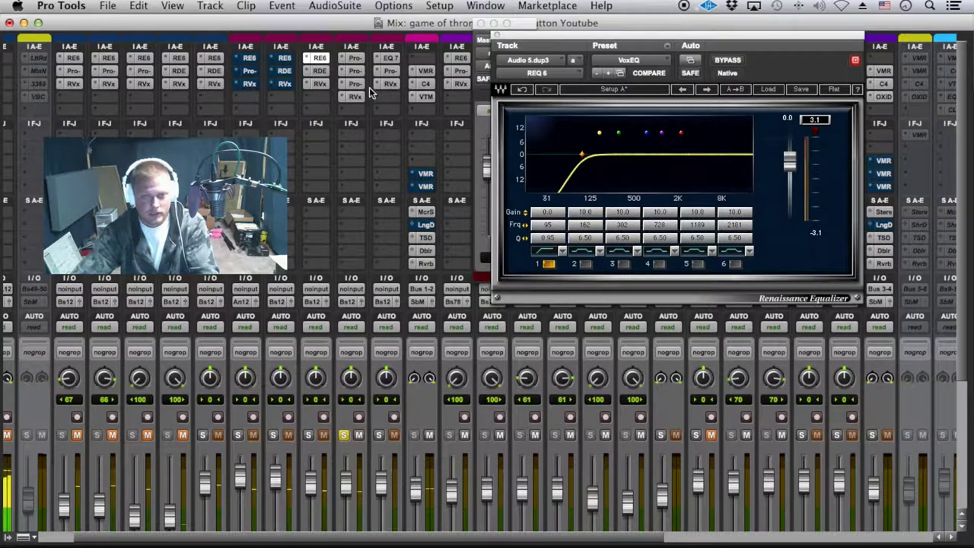
{"action": "left_click", "coordinate": [357, 88]}
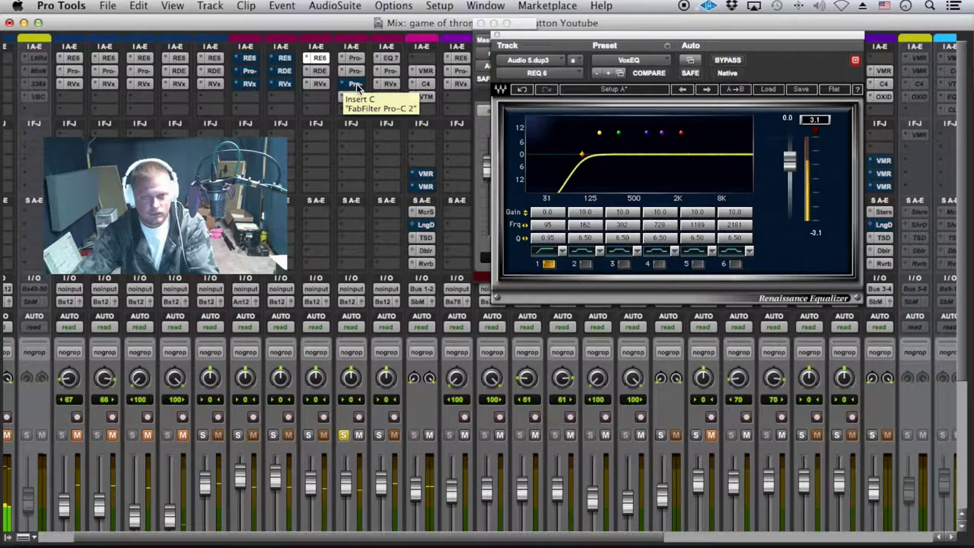
{"action": "left_click", "coordinate": [363, 88]}
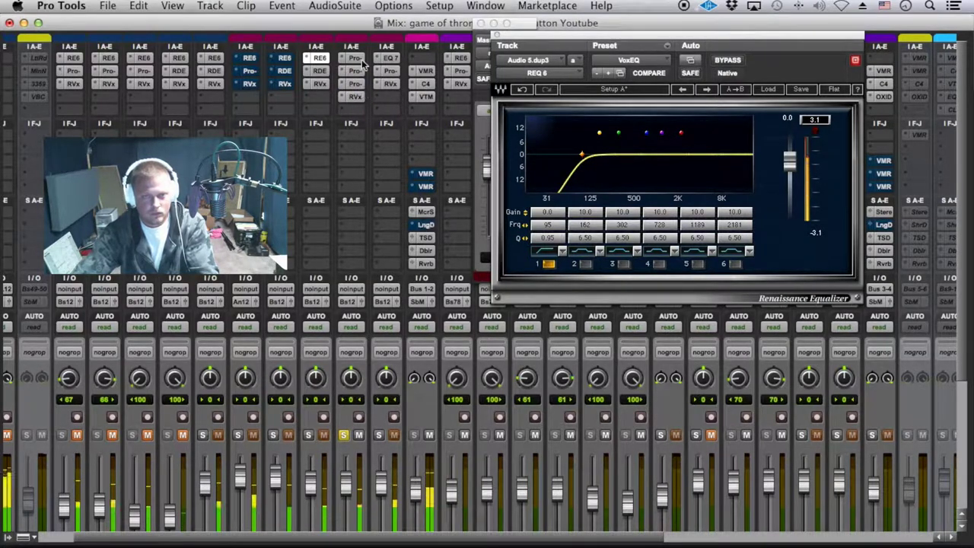
{"action": "left_click", "coordinate": [361, 85]}
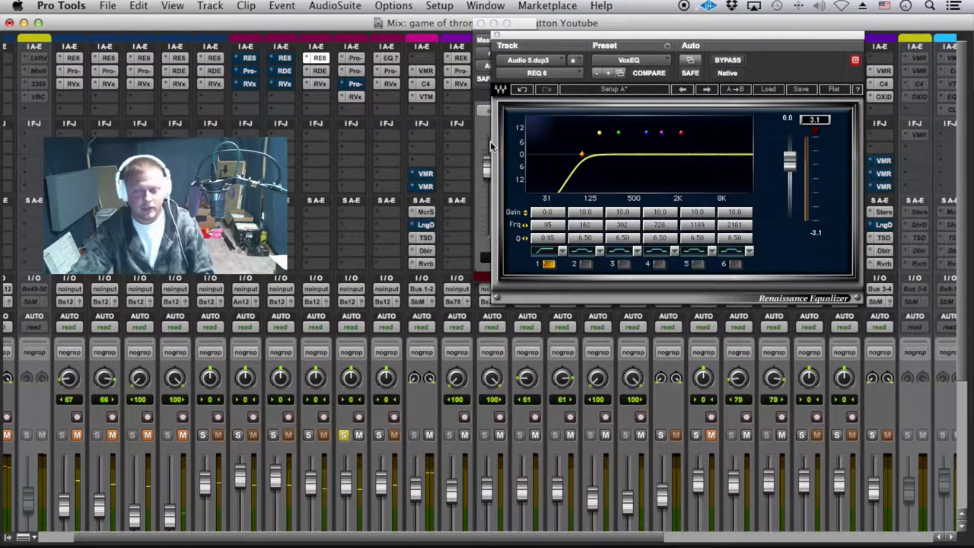
View the RVox on Ad5d4, and switch bands 2, 3 and 4 of Ad5d3's REQ 6 on and off again.
{"action": "left_click", "coordinate": [355, 97]}
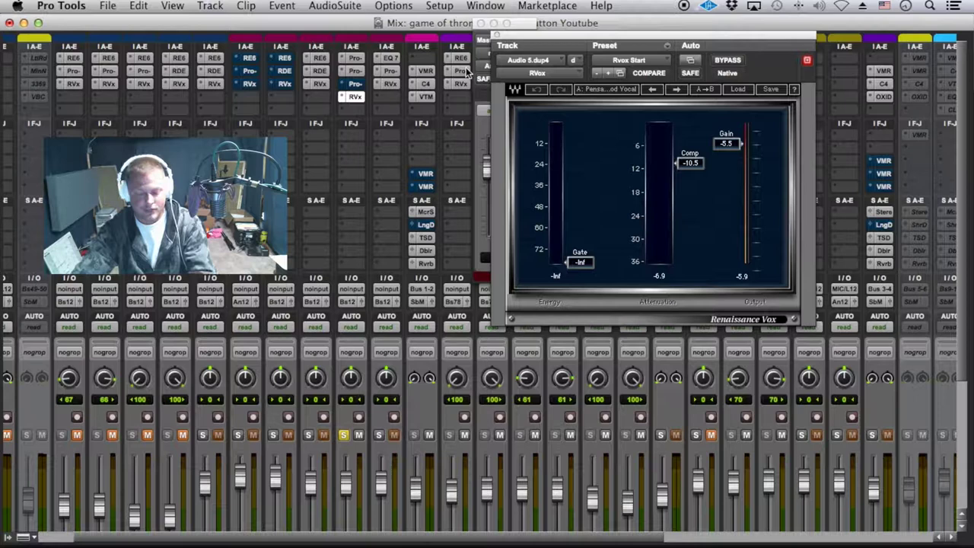
{"action": "left_click", "coordinate": [318, 58]}
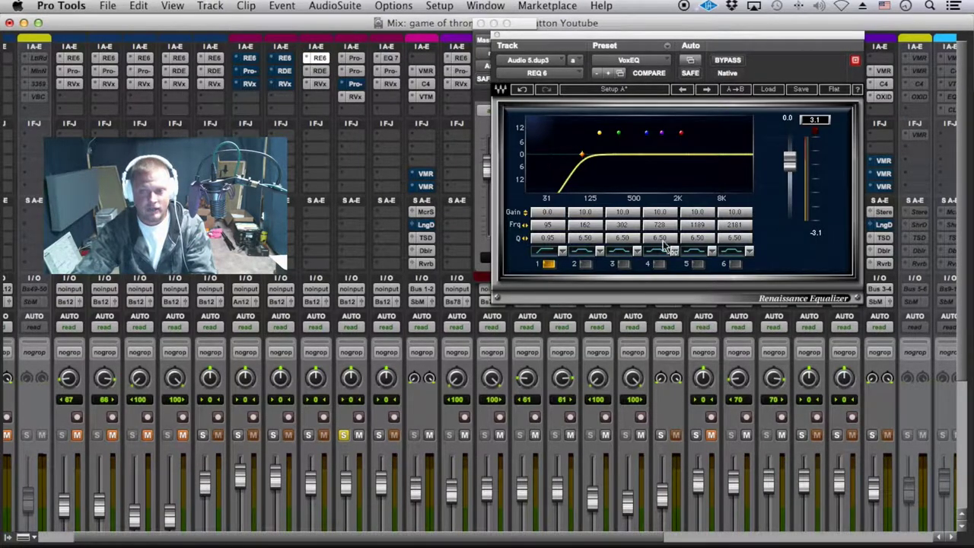
{"action": "left_click", "coordinate": [584, 264]}
{"action": "left_click", "coordinate": [623, 264]}
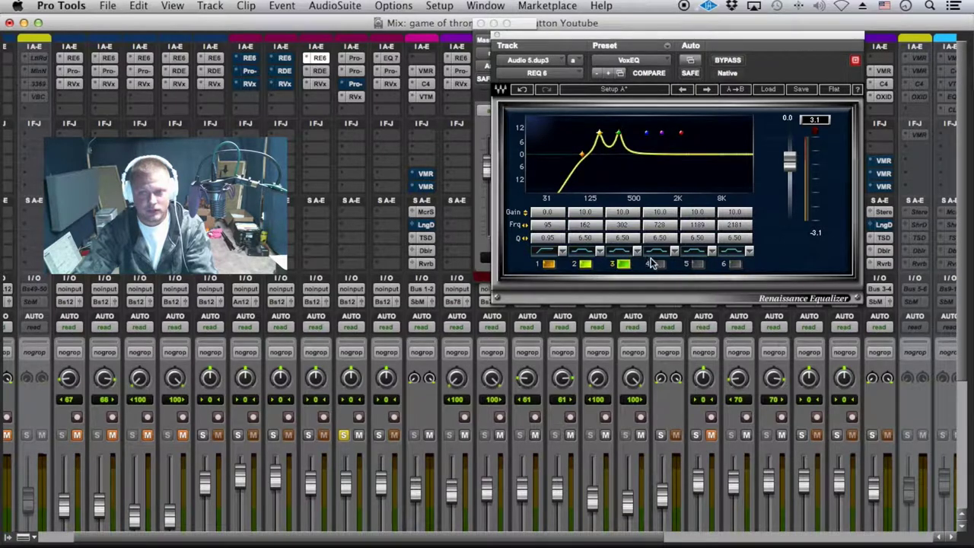
{"action": "left_click", "coordinate": [659, 264]}
{"action": "left_click", "coordinate": [584, 264]}
{"action": "left_click", "coordinate": [623, 264]}
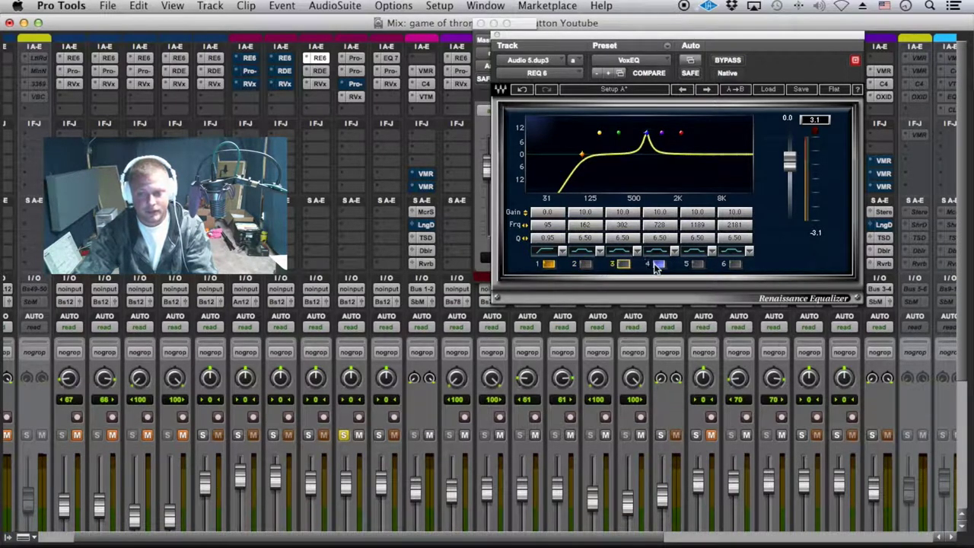
{"action": "left_click", "coordinate": [659, 264]}
Review Ad5d3's RDeEsser and RVox against Ad5d4's Pro-DS, and close the open plug-in windows.
{"action": "left_click", "coordinate": [319, 71]}
{"action": "left_click", "coordinate": [350, 73]}
{"action": "left_click", "coordinate": [321, 85]}
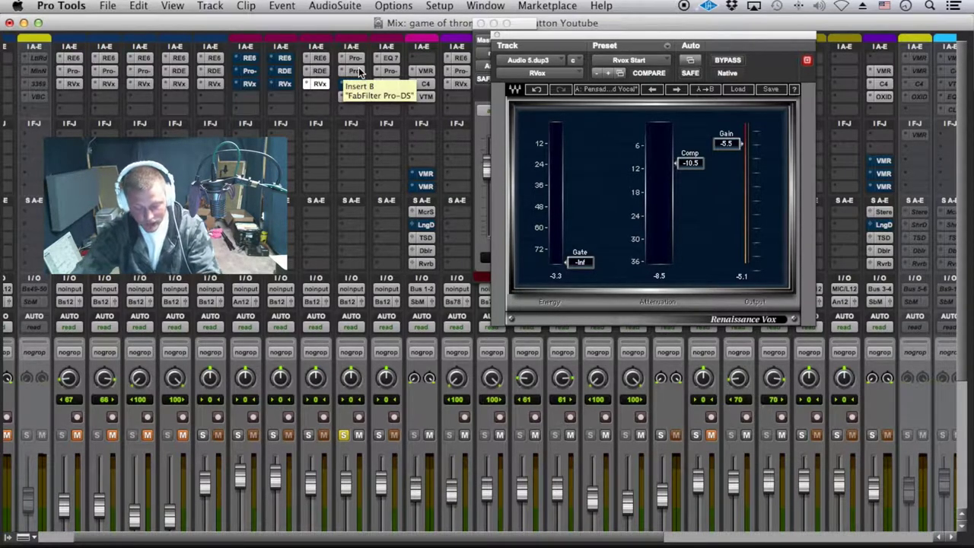
{"action": "left_click", "coordinate": [498, 36]}
{"action": "left_click", "coordinate": [481, 23]}
Bypass the VMR, C4 and VTM inserts on the HSUS track and select that track.
{"action": "scroll", "coordinate": [487, 311], "scroll_direction": "down", "scroll_amount": 5}
{"action": "scroll", "coordinate": [465, 426], "scroll_direction": "up", "scroll_amount": 5}
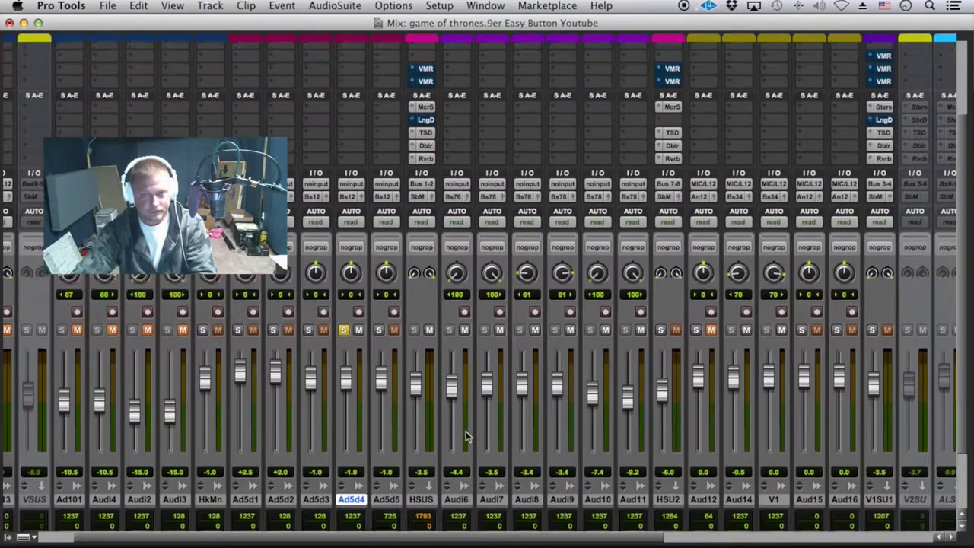
{"action": "left_click", "coordinate": [419, 80]}
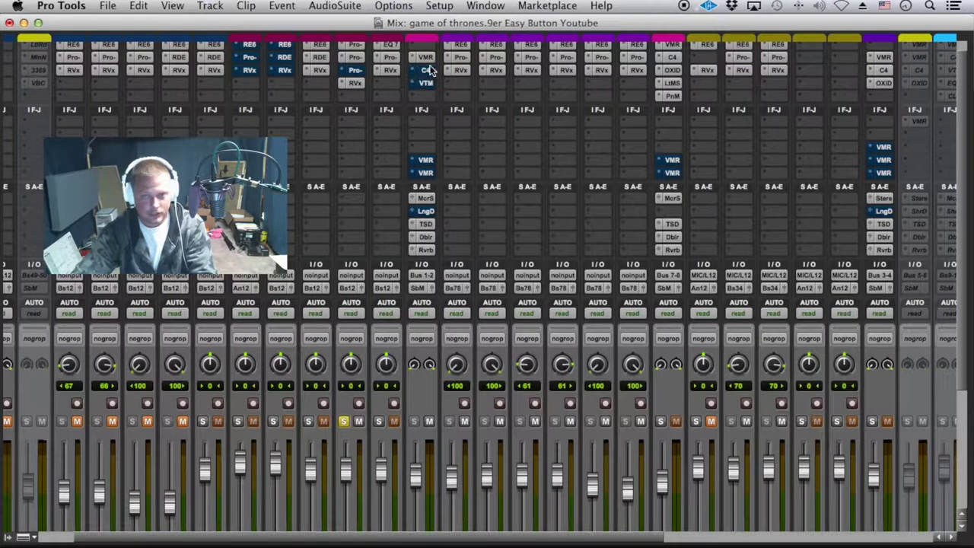
{"action": "scroll", "coordinate": [398, 233], "scroll_direction": "down", "scroll_amount": 5}
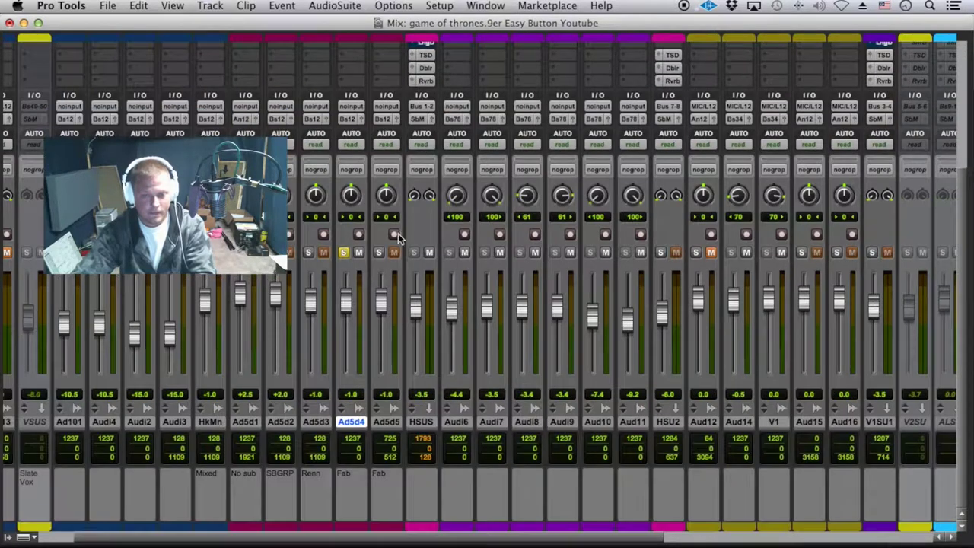
{"action": "left_click", "coordinate": [423, 421]}
{"action": "scroll", "coordinate": [491, 403], "scroll_direction": "up", "scroll_amount": 4}
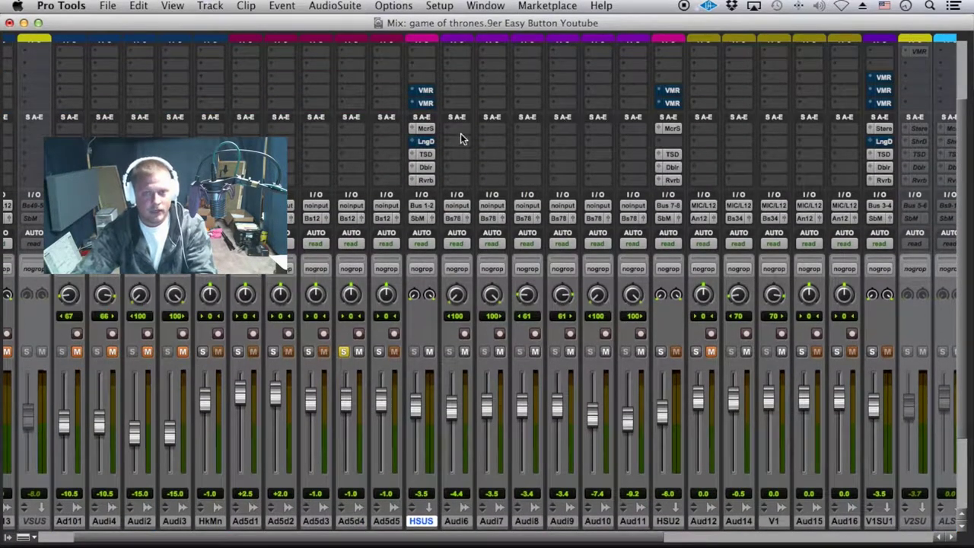
{"action": "scroll", "coordinate": [460, 122], "scroll_direction": "up", "scroll_amount": 3}
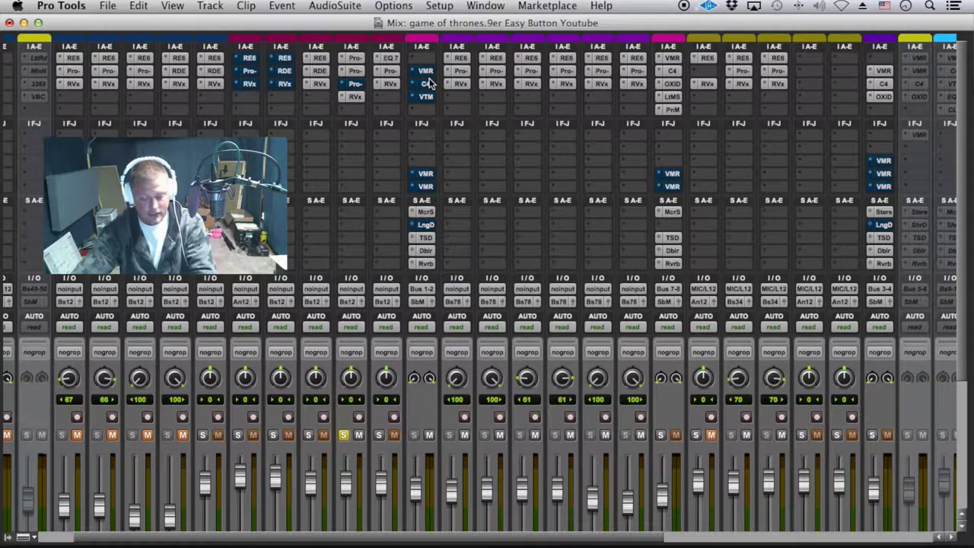
Alternate the solo between Ad5d3 and Ad5d4 during playback, swapping Ad5d4's active compressor from Pro-C 2 to RVox and ending on Ad5d3.
{"action": "scroll", "coordinate": [348, 228], "scroll_direction": "down", "scroll_amount": 3}
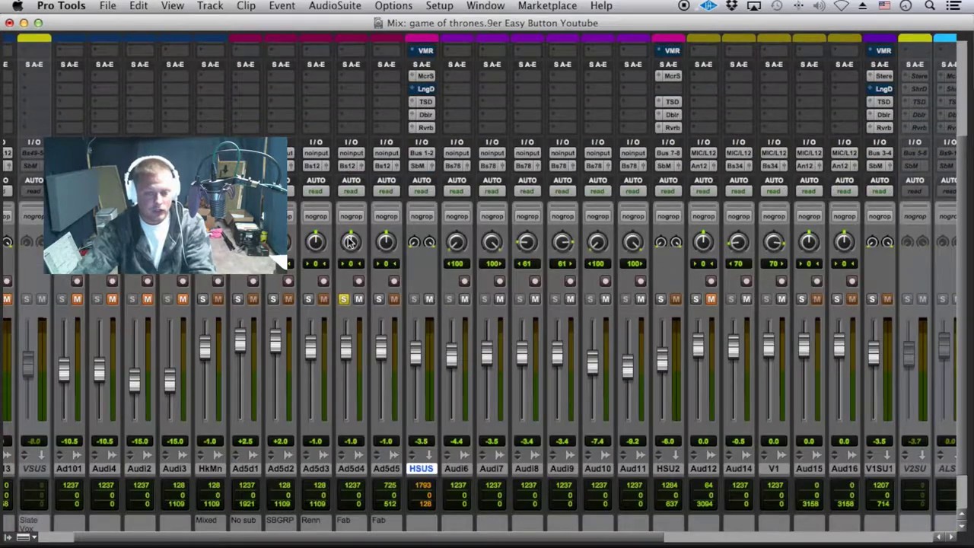
{"action": "scroll", "coordinate": [342, 256], "scroll_direction": "up", "scroll_amount": 3}
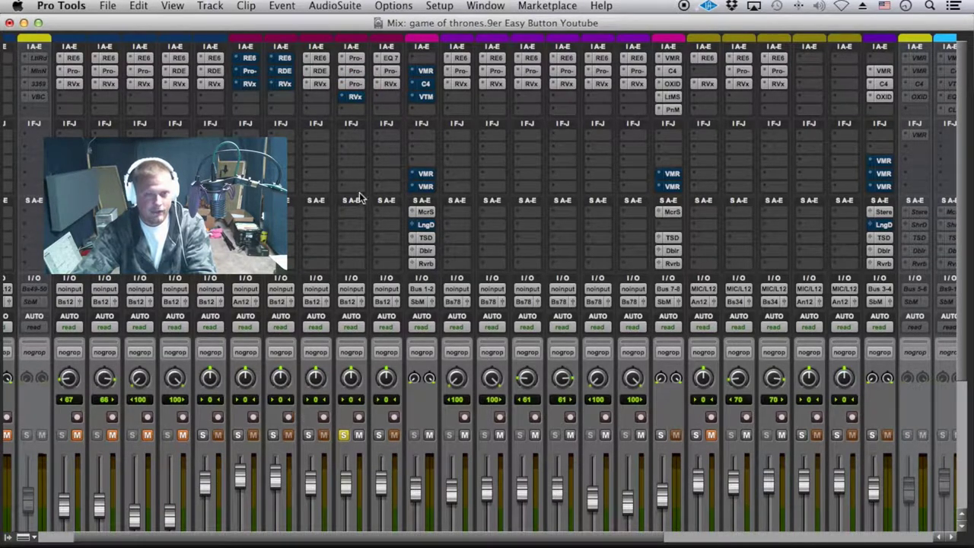
{"action": "left_click", "coordinate": [309, 435]}
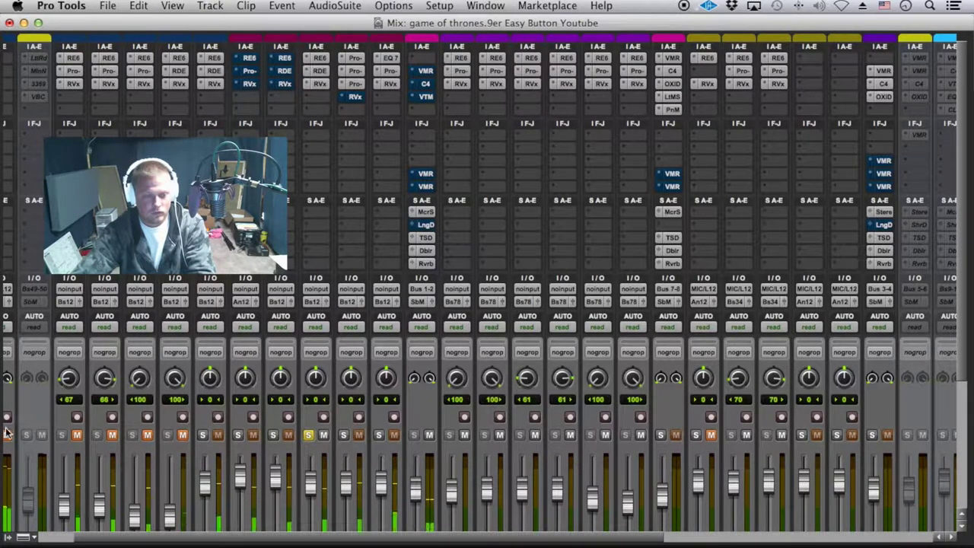
{"action": "left_click", "coordinate": [344, 435]}
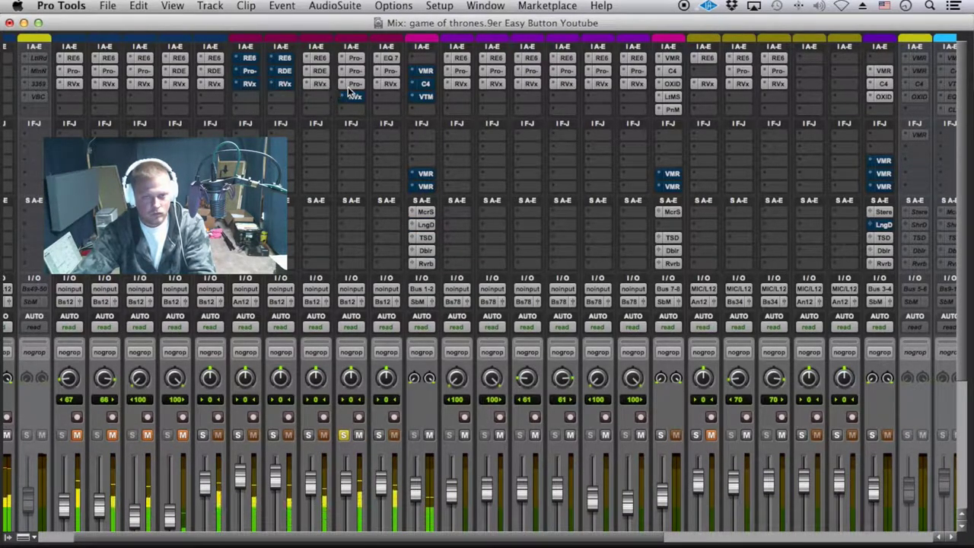
{"action": "left_click", "coordinate": [346, 87], "text": "super"}
{"action": "left_click", "coordinate": [353, 94], "text": "super"}
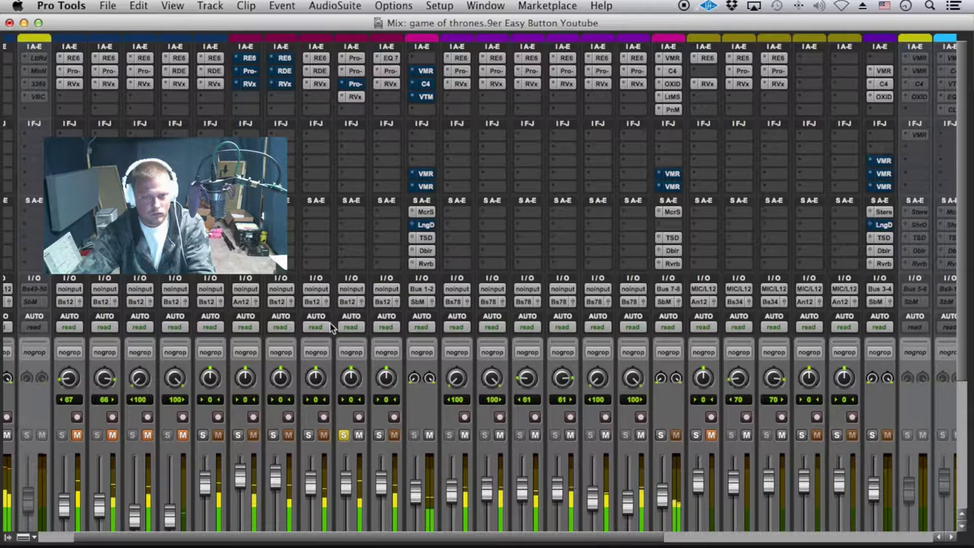
{"action": "left_click", "coordinate": [308, 435]}
Reactivate the VTM, VMR and C4 inserts on HSUS during playback and save the session.
{"action": "left_click", "coordinate": [425, 95], "text": "super"}
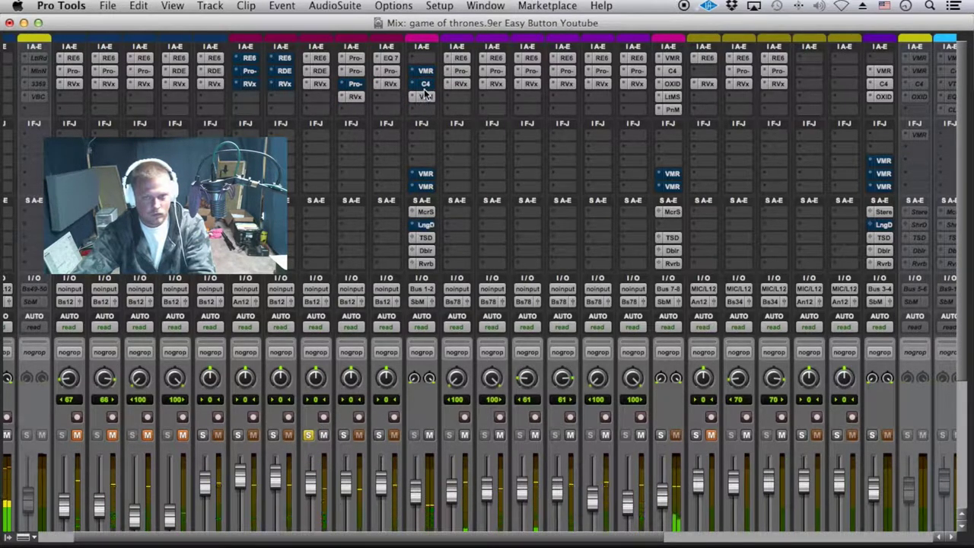
{"action": "left_click", "coordinate": [425, 71], "text": "super"}
{"action": "left_click", "coordinate": [426, 84], "text": "super"}
{"action": "key", "text": "super+s"}
{"action": "scroll", "coordinate": [453, 388], "scroll_direction": "down", "scroll_amount": 2}
{"action": "scroll", "coordinate": [453, 388], "scroll_direction": "down", "scroll_amount": 3}
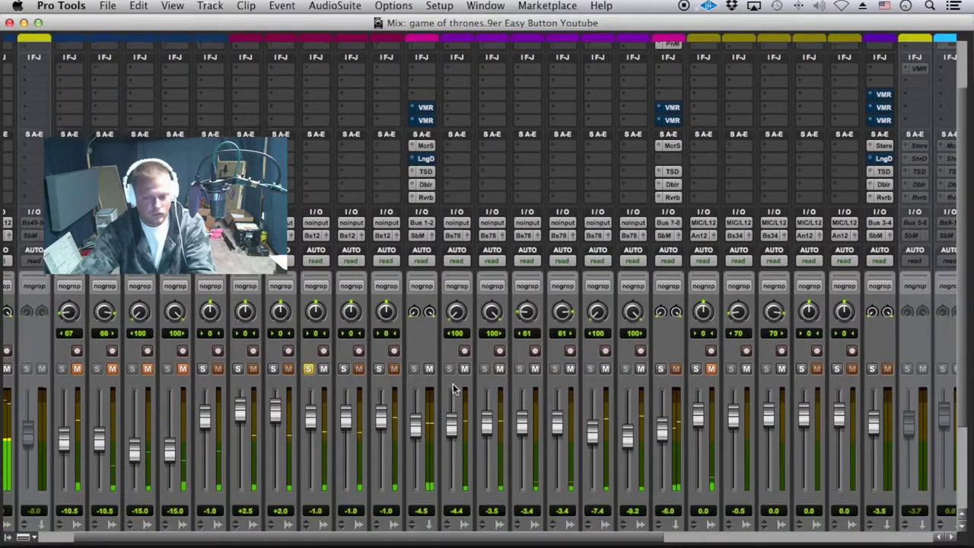
{"action": "scroll", "coordinate": [450, 389], "scroll_direction": "up", "scroll_amount": 4}
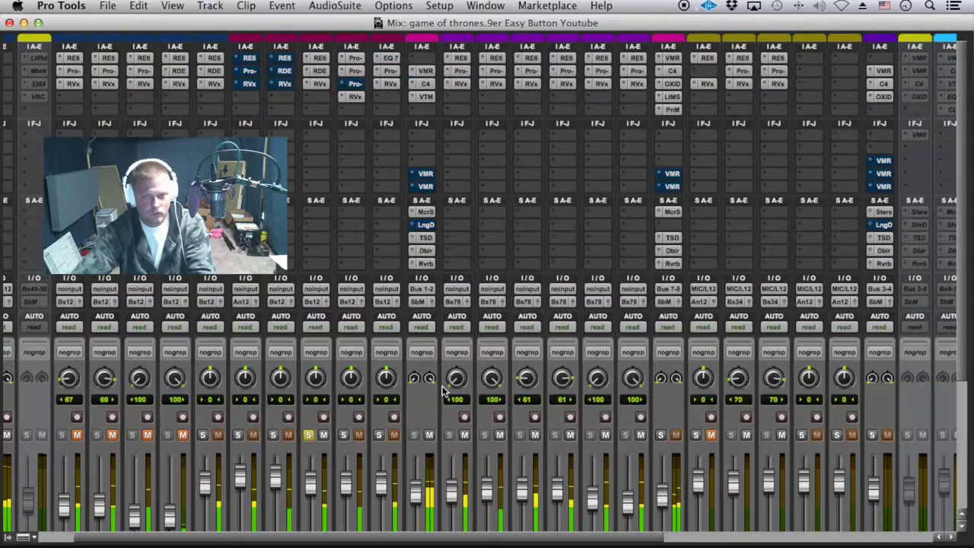
Toggle the bypass of HSUS's VTM and C4, and inspect its Virtual Mix Rack modules from CS-Lift back to VCC Channel.
{"action": "left_click", "coordinate": [425, 96], "text": "super"}
{"action": "left_click", "coordinate": [425, 84], "text": "super"}
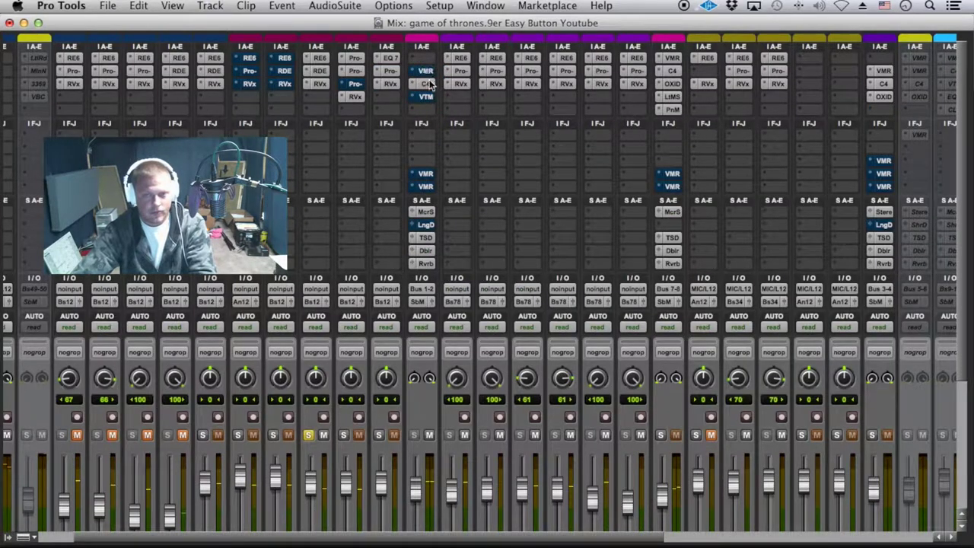
{"action": "left_click", "coordinate": [426, 71], "text": "super"}
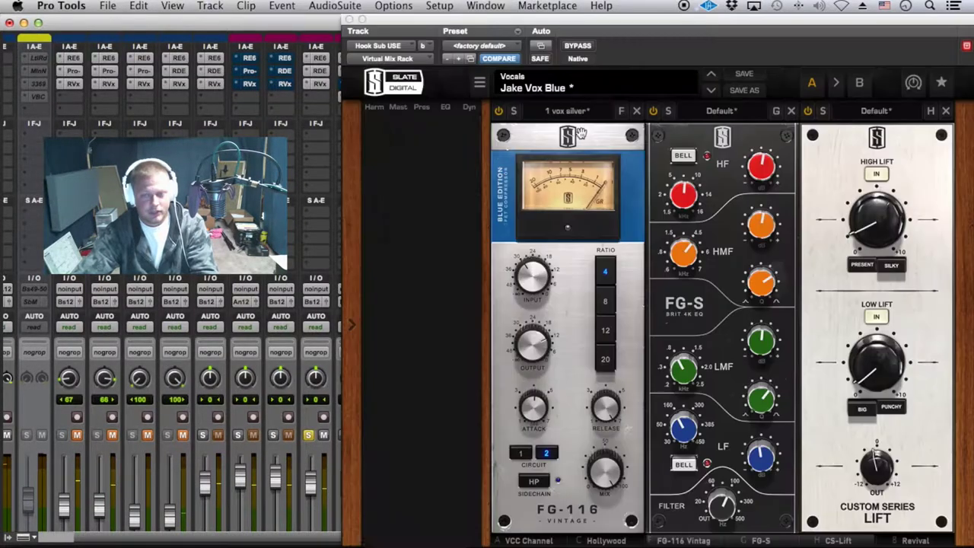
{"action": "left_click_drag", "start_coordinate": [667, 541], "coordinate": [707, 536]}
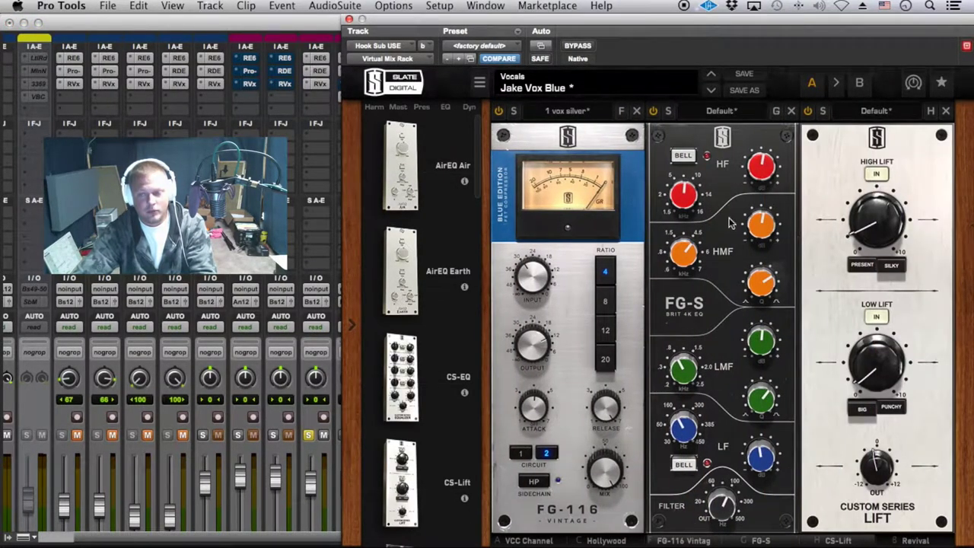
{"action": "left_click_drag", "start_coordinate": [672, 542], "coordinate": [454, 528]}
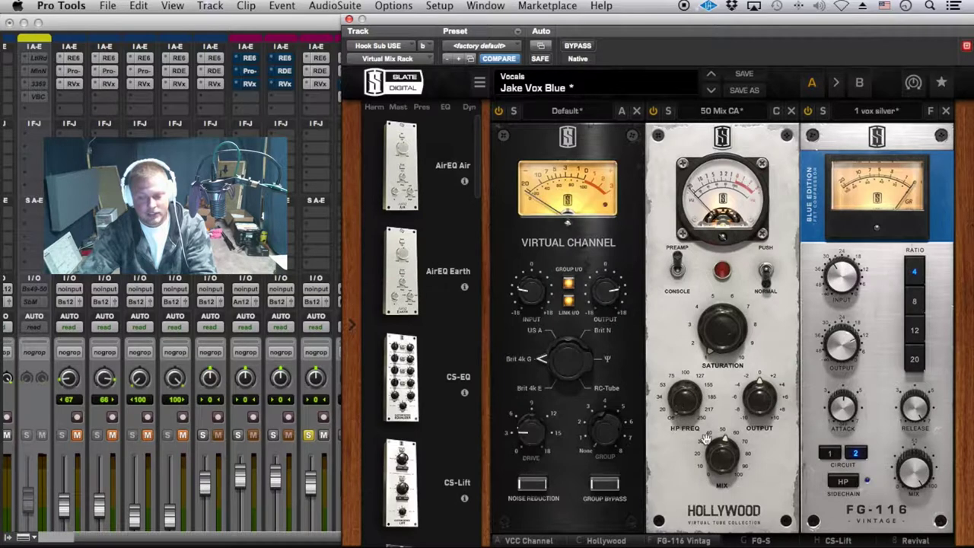
Move the Virtual Mix Rack window aside, then inspect the Virtual Tape Machines settings on HSUS and close the plug-in.
{"action": "left_click_drag", "start_coordinate": [462, 19], "coordinate": [629, 19]}
{"action": "left_click", "coordinate": [424, 97]}
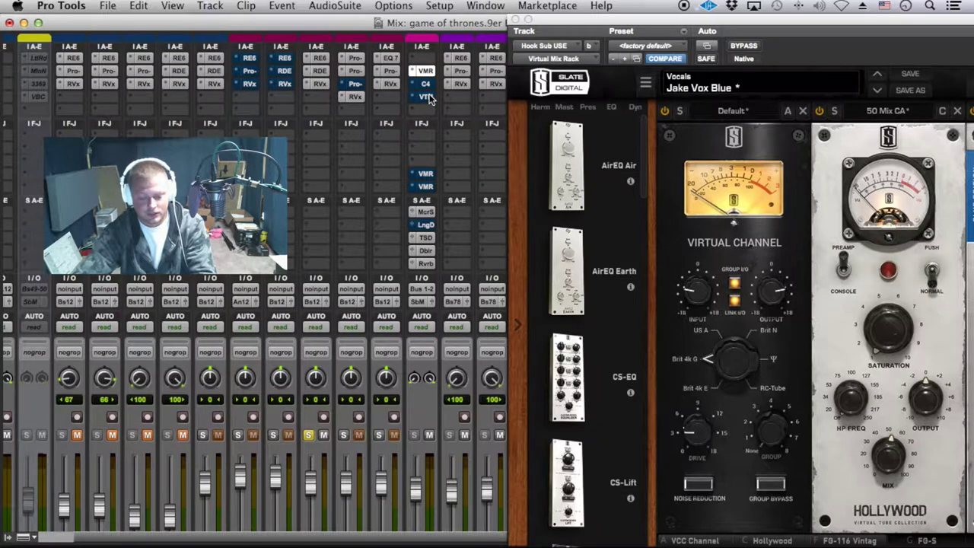
{"action": "left_click", "coordinate": [426, 97]}
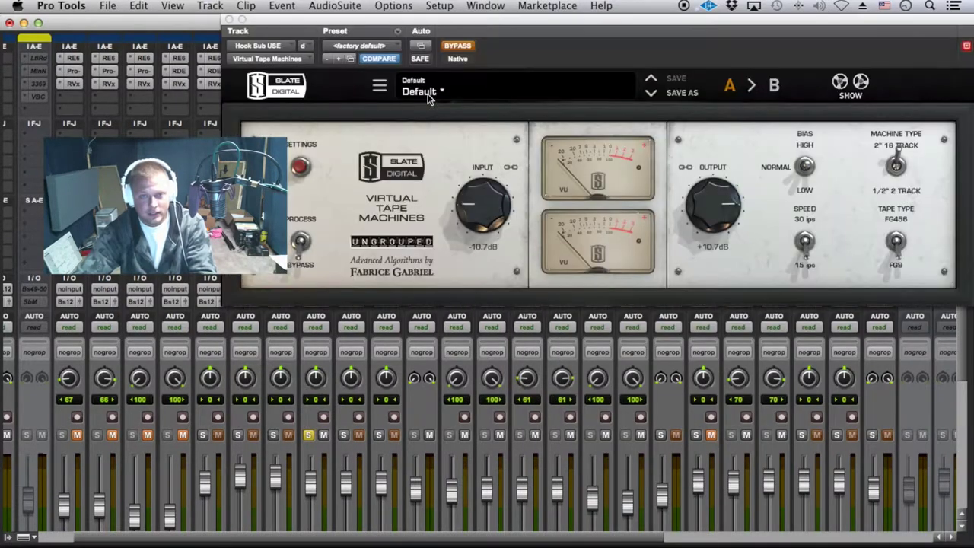
{"action": "left_click", "coordinate": [229, 20]}
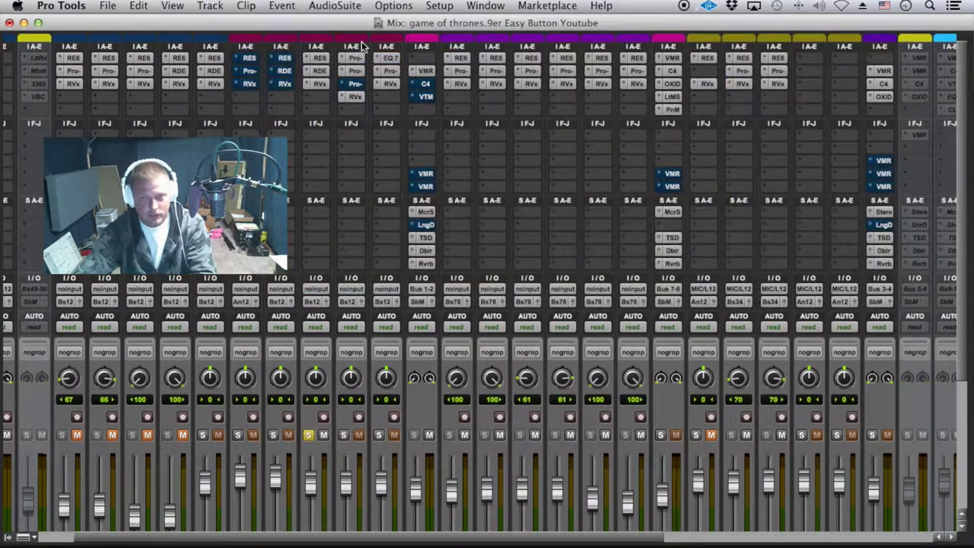
Review the FG-116, FG-S and CS-Lift modules in HSUS's Virtual Mix Rack, and compare the rack bypassed and active during playback.
{"action": "left_click", "coordinate": [427, 71]}
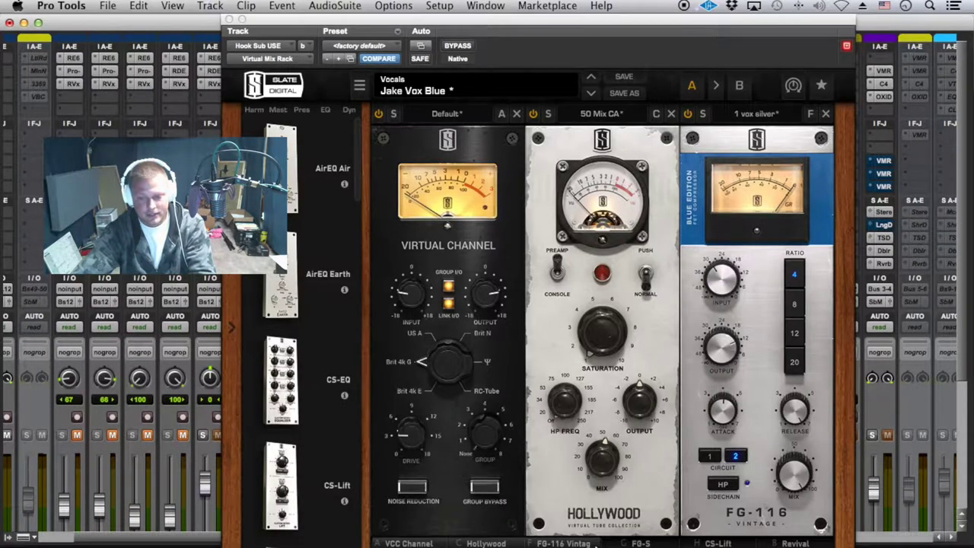
{"action": "left_click", "coordinate": [586, 543]}
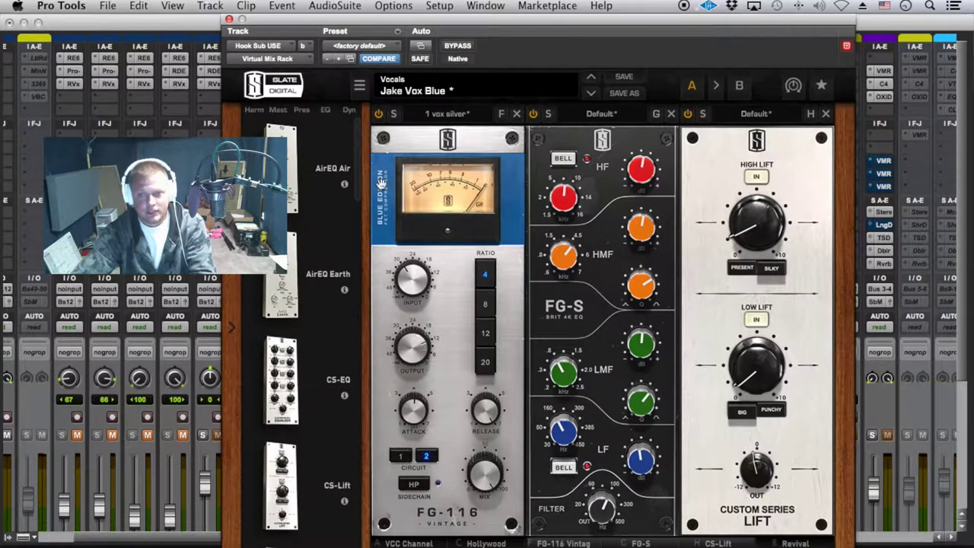
{"action": "left_click", "coordinate": [228, 20]}
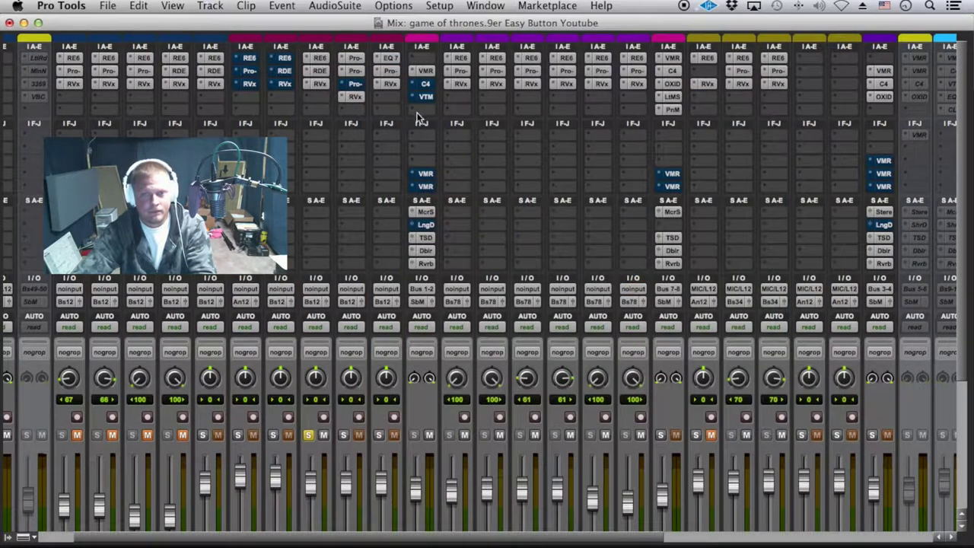
{"action": "left_click", "coordinate": [424, 71]}
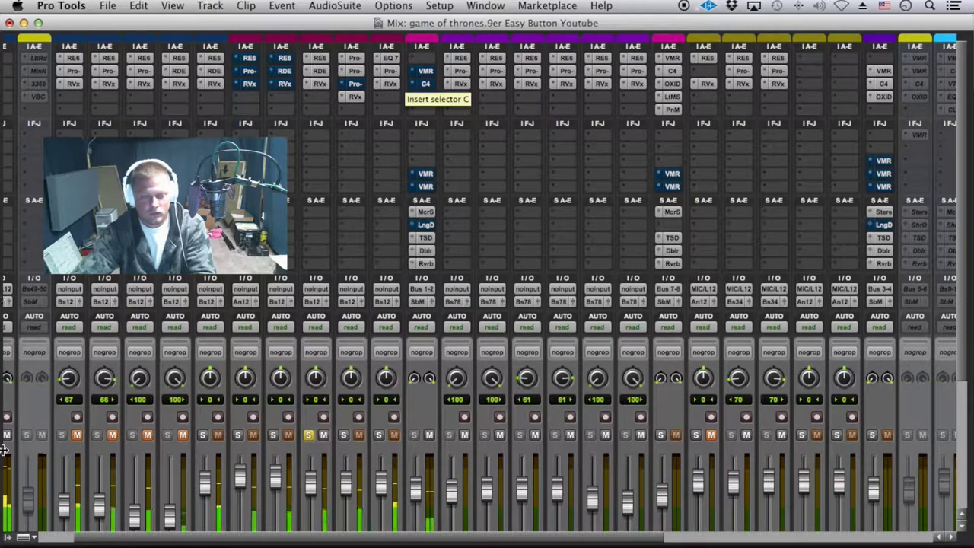
{"action": "left_click", "coordinate": [426, 69]}
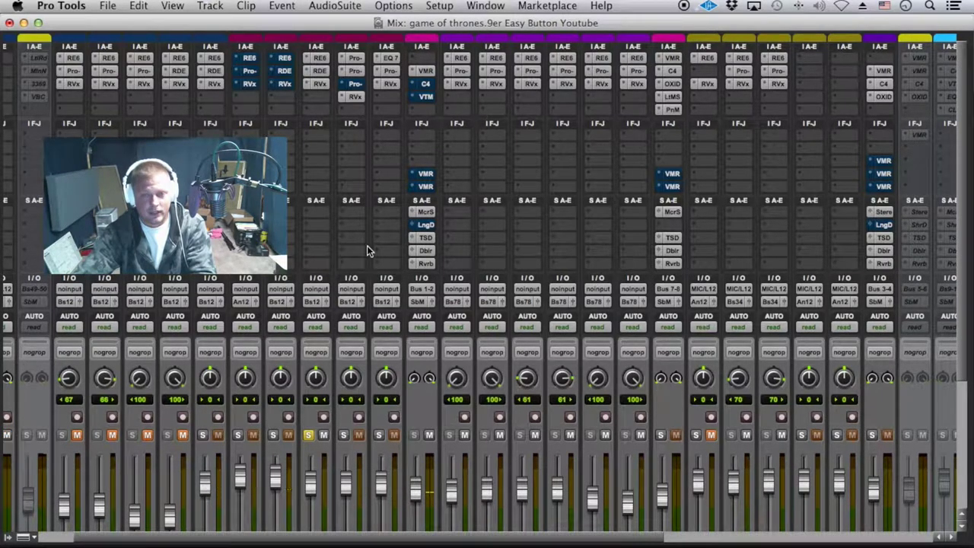
Open and activate the C4 on HSUS, setting its third band's threshold to -22.3 during playback.
{"action": "left_click", "coordinate": [427, 85]}
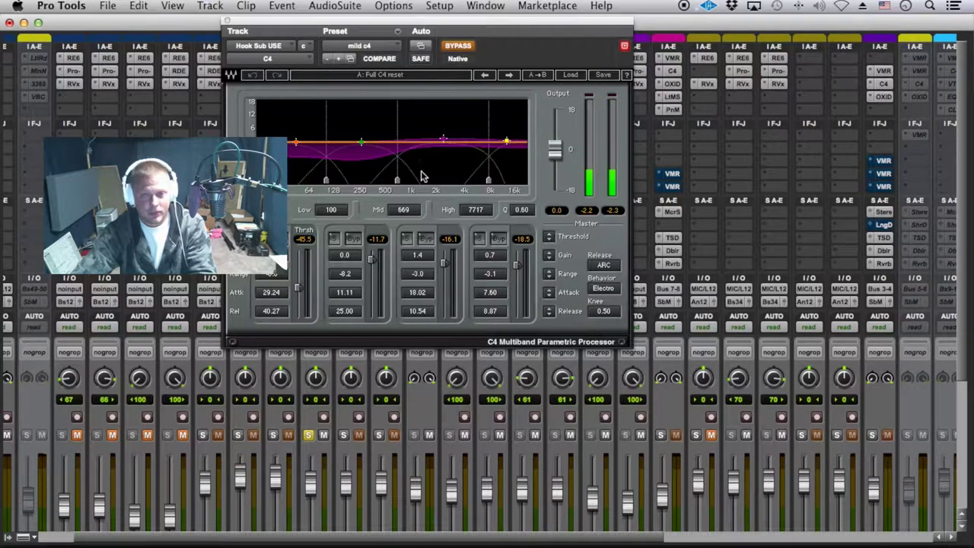
{"action": "left_click", "coordinate": [414, 256]}
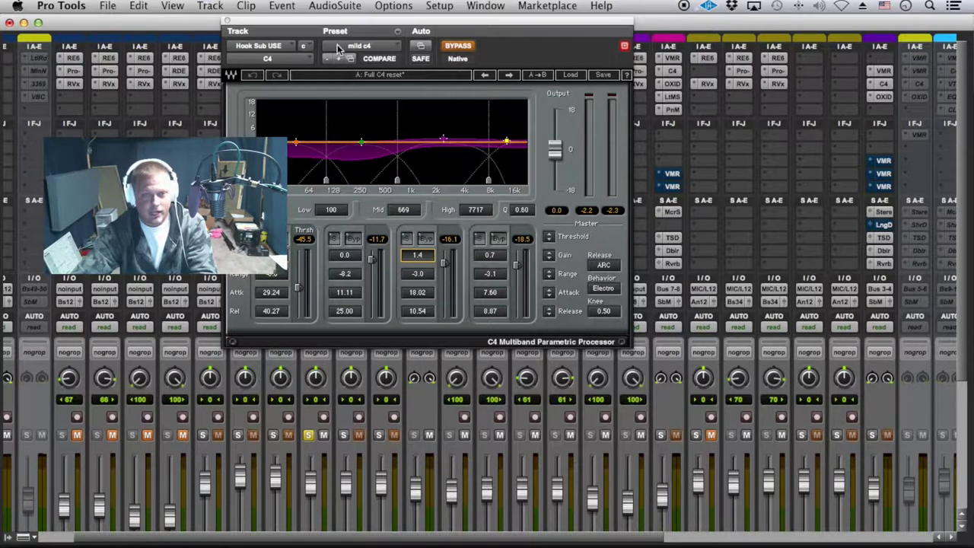
{"action": "left_click_drag", "start_coordinate": [342, 26], "coordinate": [598, 29]}
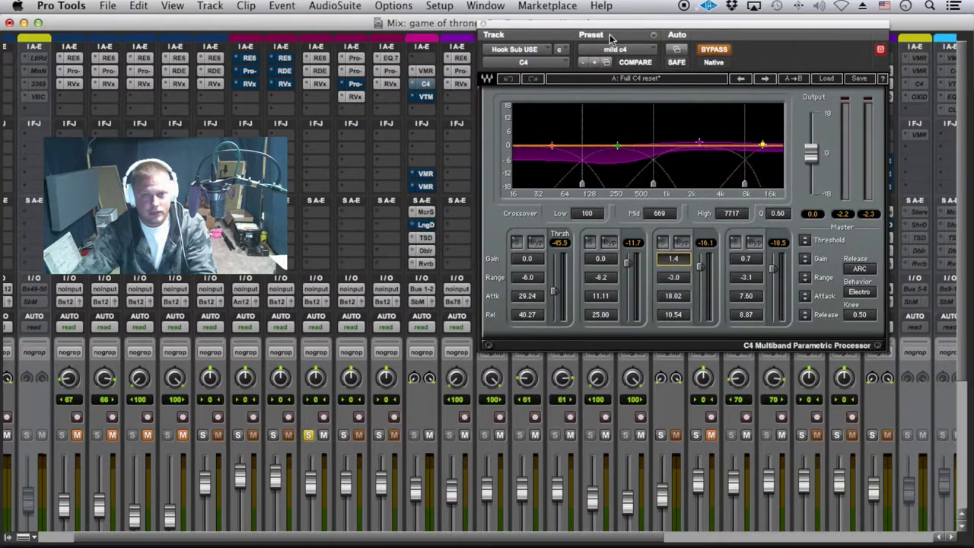
{"action": "key", "text": "space"}
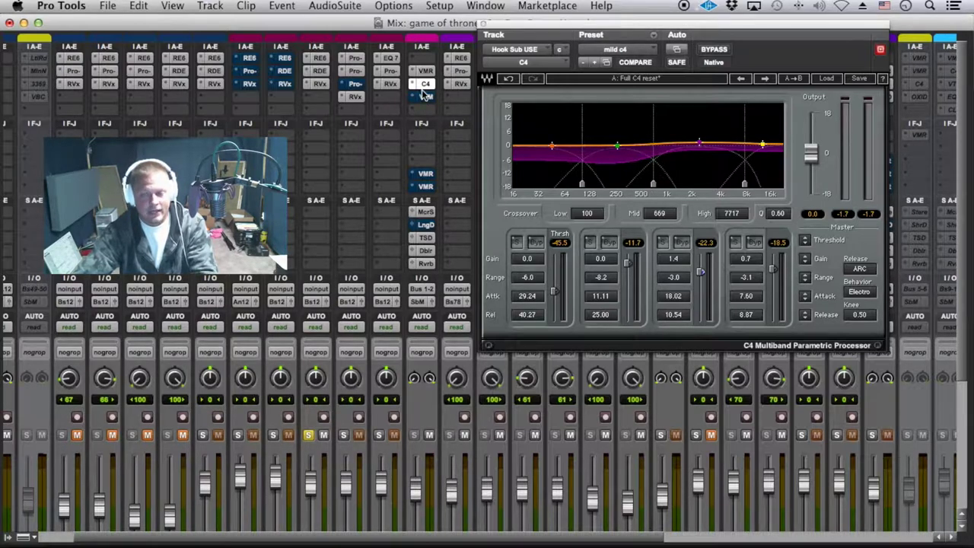
Compare the C4 bypassed and active during playback, and lower its fourth band's threshold to -20.7.
{"action": "key", "text": "space"}
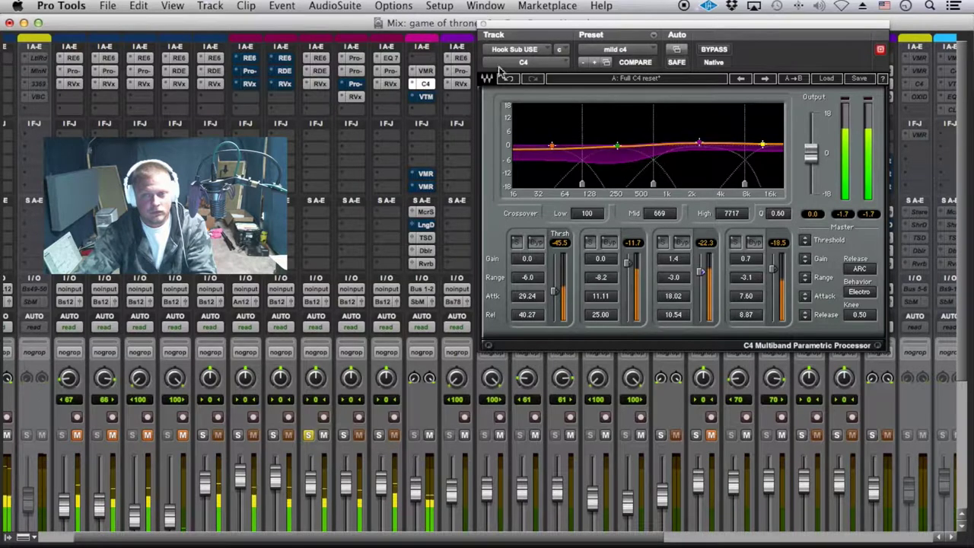
{"action": "left_click", "coordinate": [725, 51]}
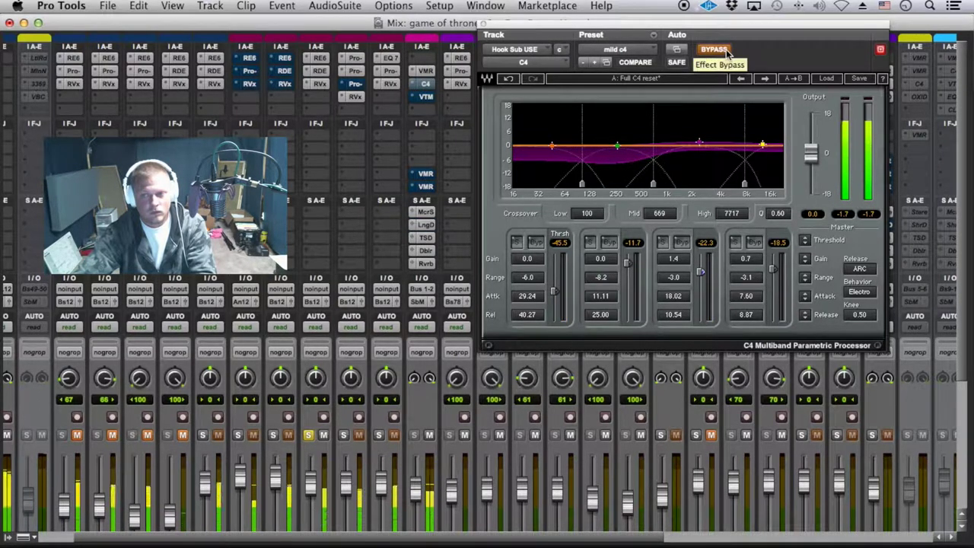
{"action": "left_click", "coordinate": [725, 50]}
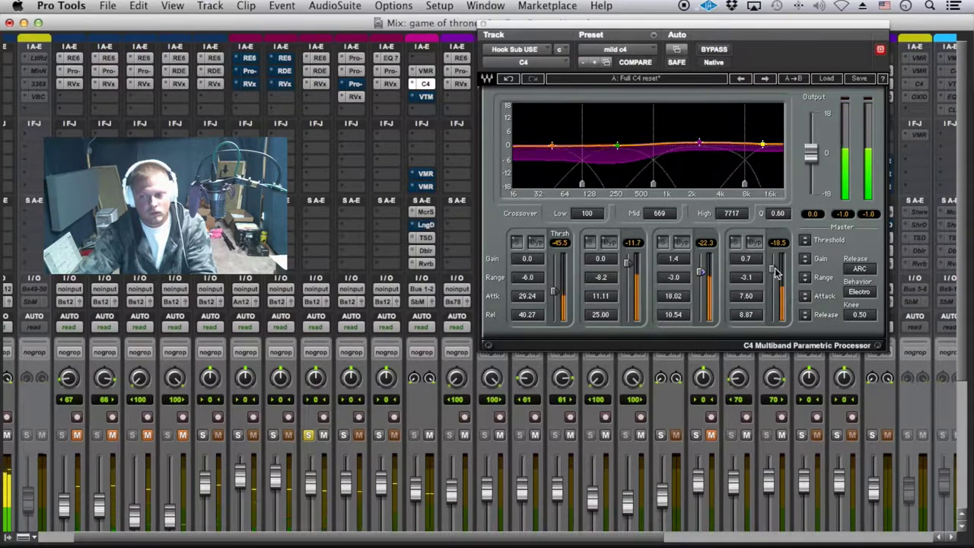
{"action": "left_click_drag", "start_coordinate": [774, 269], "coordinate": [771, 272]}
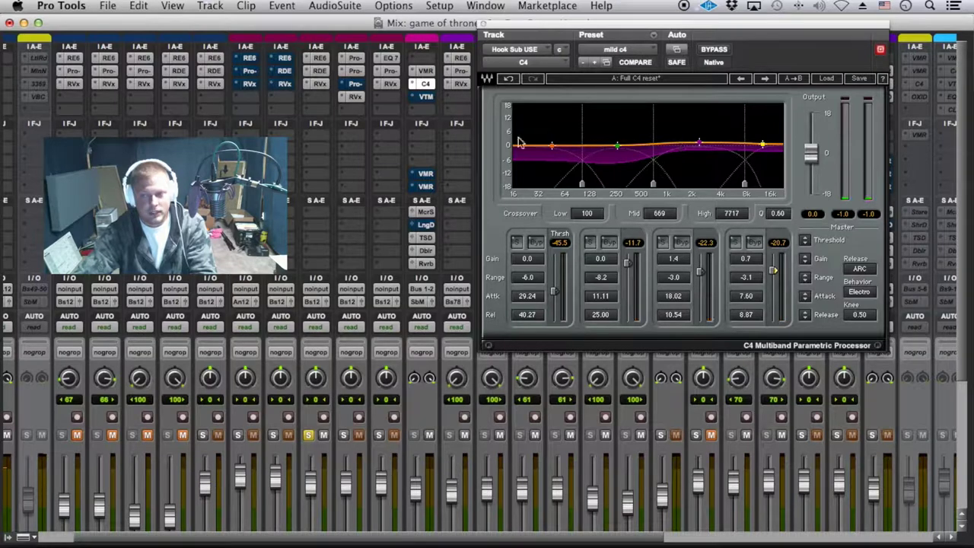
Activate and open HSUS's Virtual Tape Machines, then look through the EQ 7, Pro-DS and RVox inserts on Ad5d5.
{"action": "left_click", "coordinate": [426, 98]}
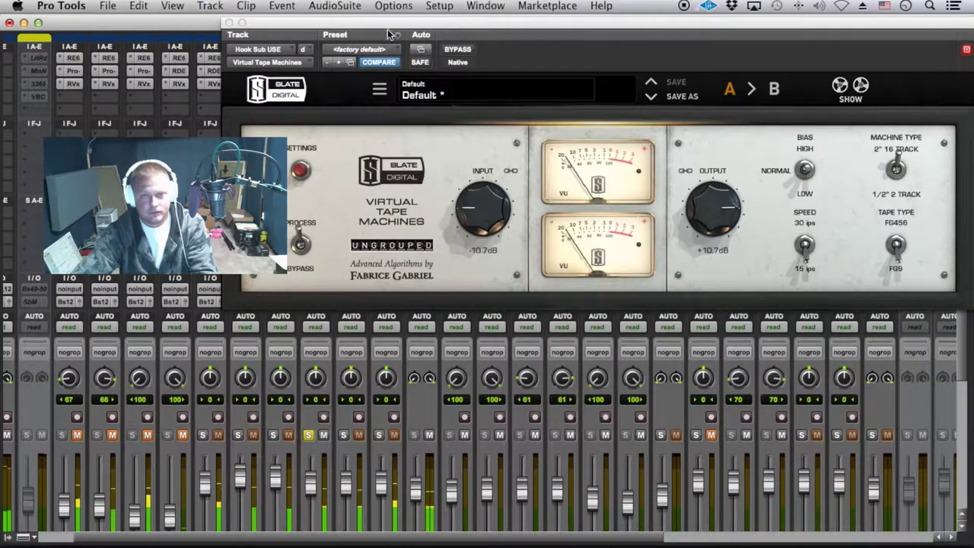
{"action": "left_click_drag", "start_coordinate": [396, 23], "coordinate": [485, 133]}
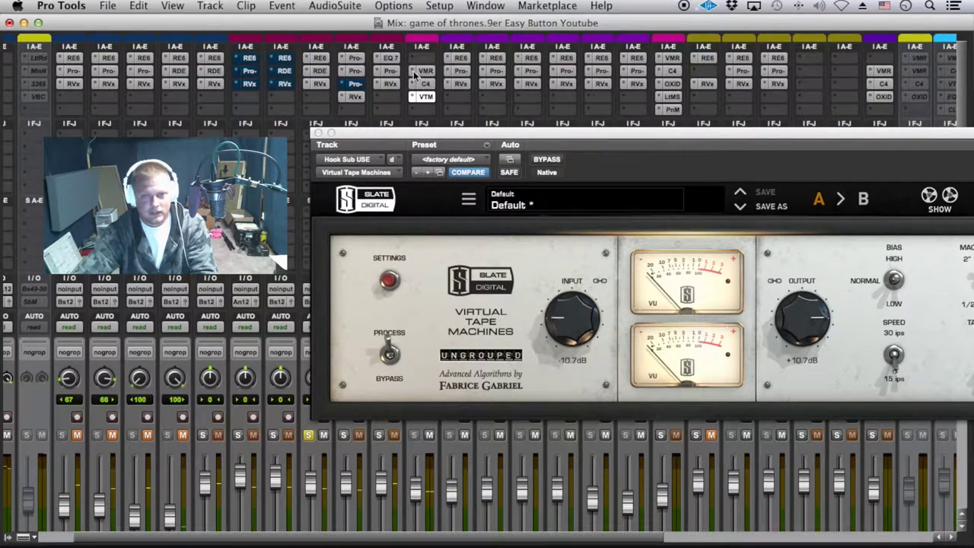
{"action": "left_click", "coordinate": [388, 59]}
{"action": "left_click", "coordinate": [389, 71]}
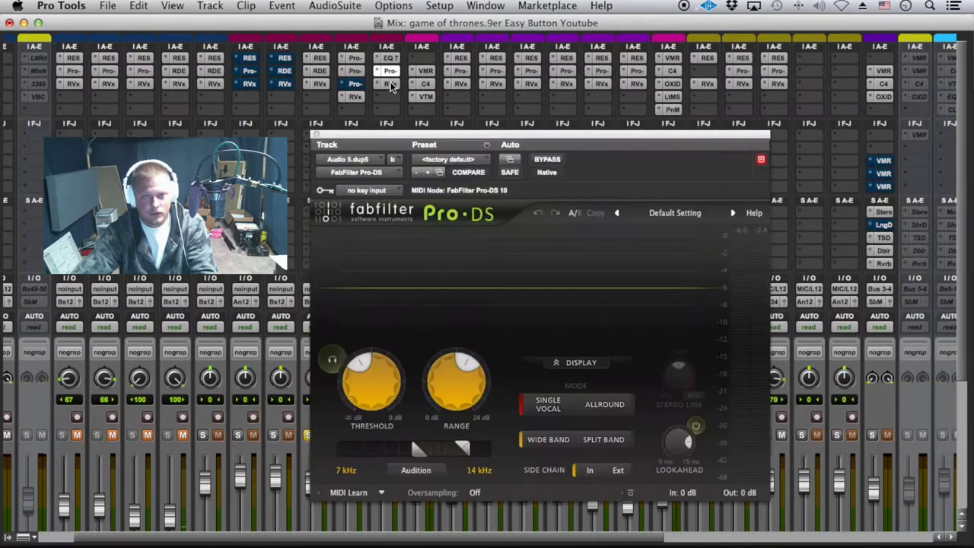
{"action": "left_click", "coordinate": [389, 83]}
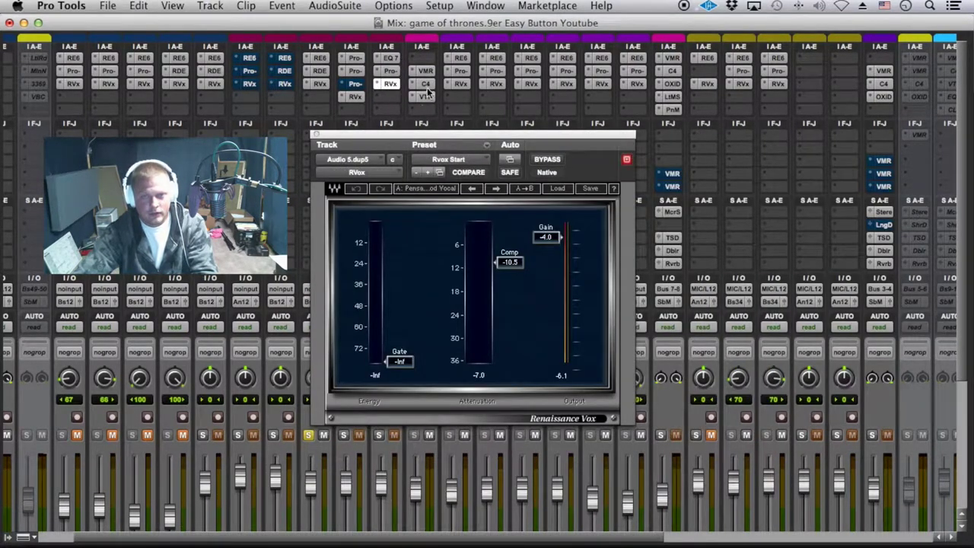
Go through the VMR, C4 and VTM inserts on HSUS in order during playback, and close the plug-in window.
{"action": "left_click", "coordinate": [426, 71]}
{"action": "left_click_drag", "start_coordinate": [371, 16], "coordinate": [614, 29]}
{"action": "left_click", "coordinate": [425, 84]}
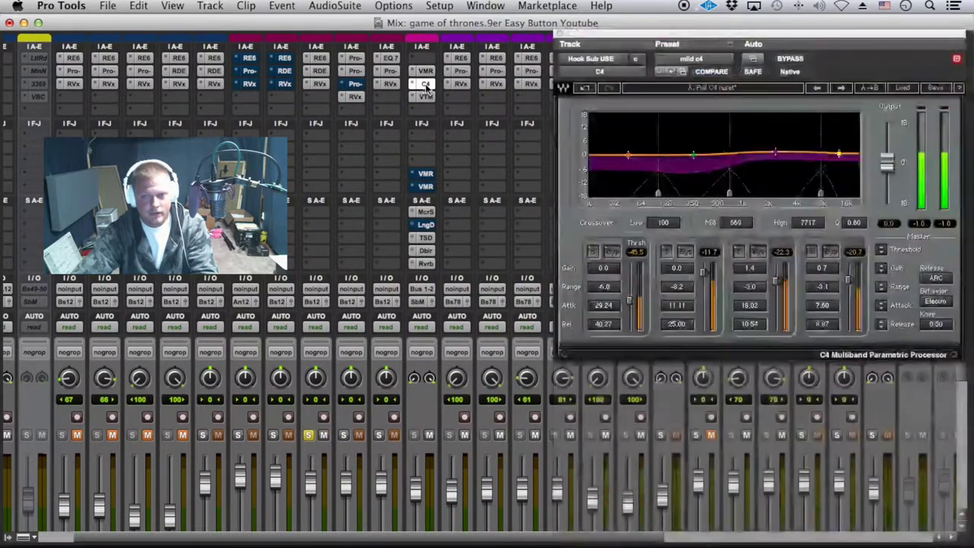
{"action": "left_click", "coordinate": [425, 95]}
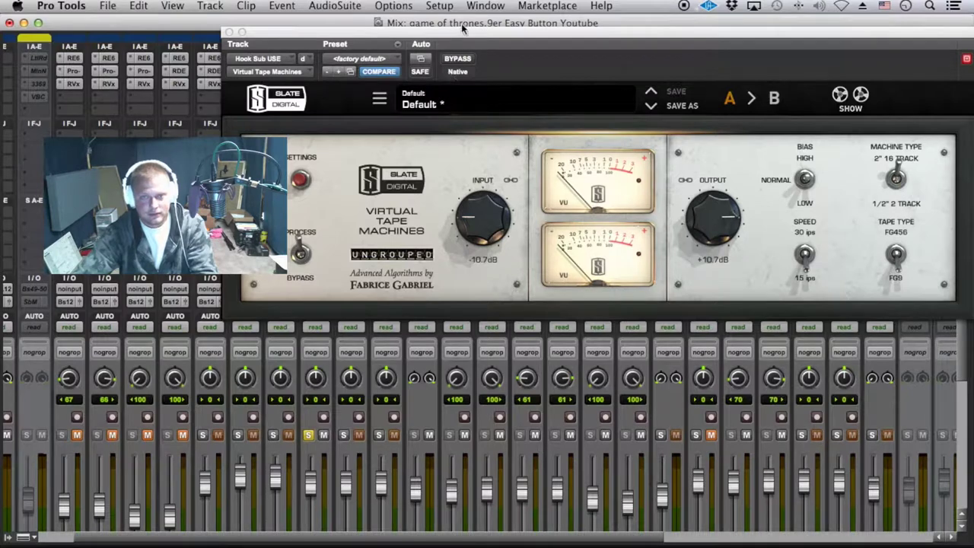
{"action": "left_click", "coordinate": [229, 33]}
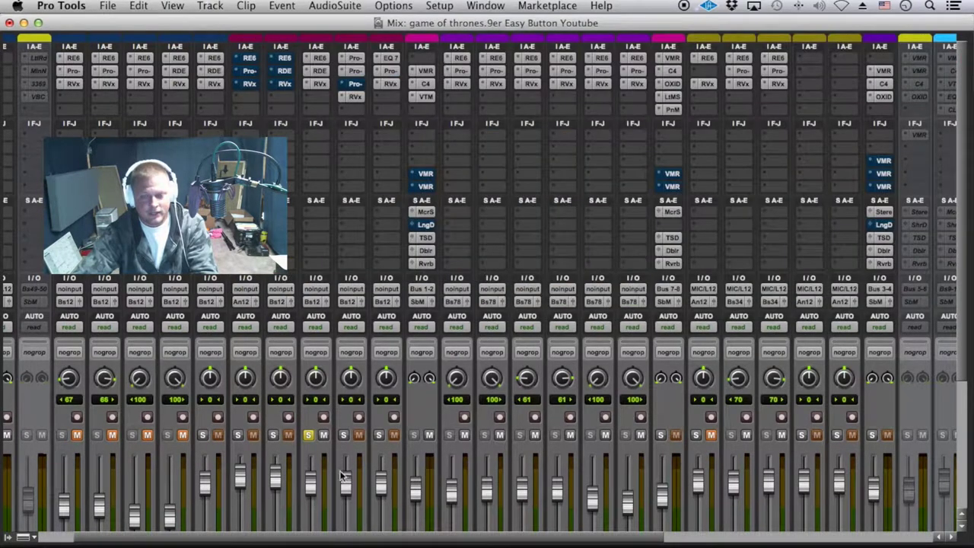
Mute the All FX return track and bypass the VMR, C4 and VTM inserts on HSUS.
{"action": "left_click_drag", "start_coordinate": [347, 541], "coordinate": [639, 541]}
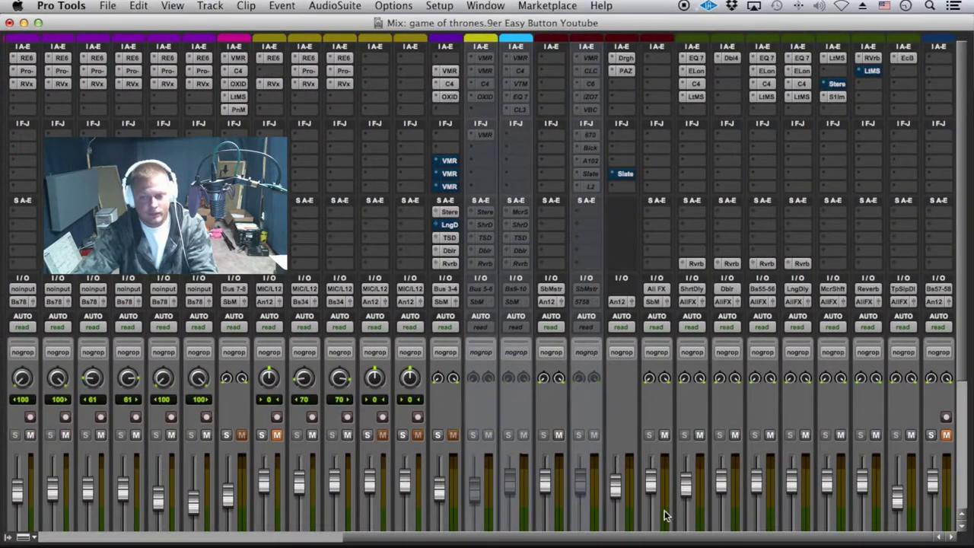
{"action": "scroll", "coordinate": [712, 387], "scroll_direction": "down", "scroll_amount": 2}
{"action": "scroll", "coordinate": [711, 388], "scroll_direction": "down", "scroll_amount": 5}
{"action": "left_click", "coordinate": [664, 252]}
{"action": "left_click_drag", "start_coordinate": [660, 542], "coordinate": [381, 541]}
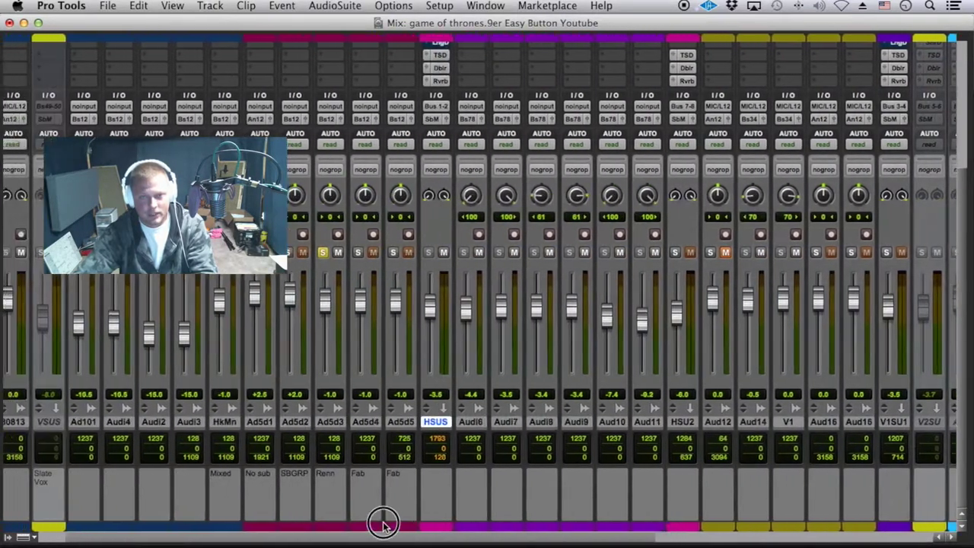
{"action": "scroll", "coordinate": [415, 378], "scroll_direction": "up", "scroll_amount": 6}
{"action": "left_click", "coordinate": [470, 96]}
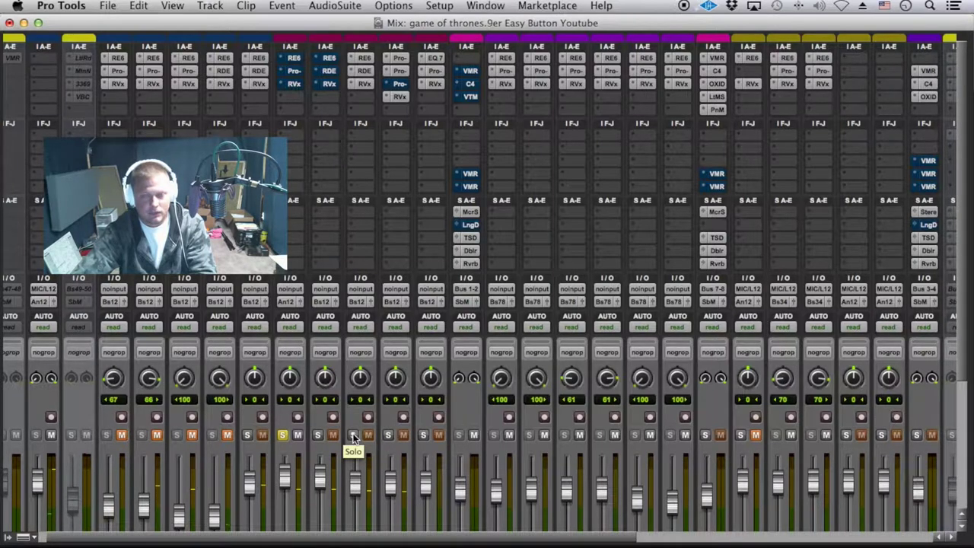
Solo Ad5d3 and then HkMn during playback to compare the two vocal chains.
{"action": "left_click", "coordinate": [353, 435]}
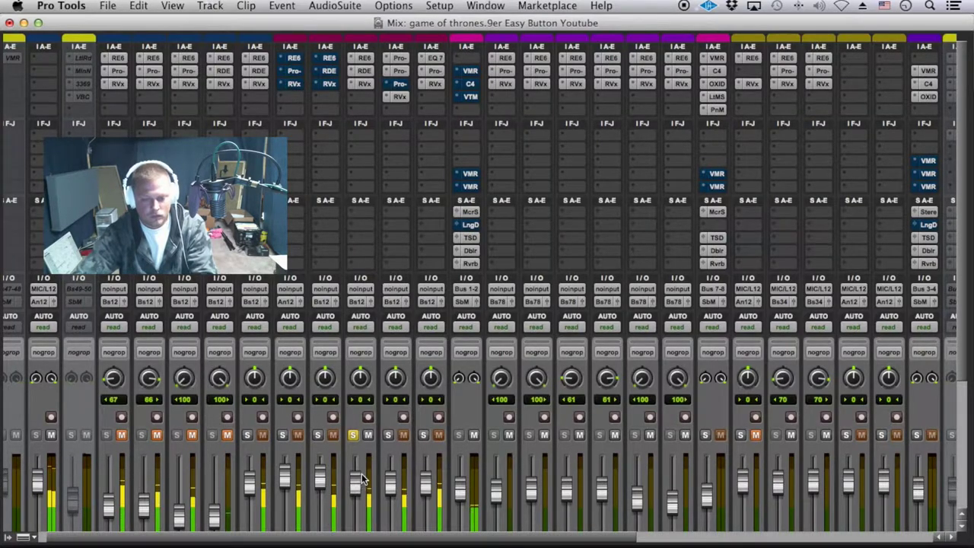
{"action": "scroll", "coordinate": [365, 472], "scroll_direction": "down", "scroll_amount": 2}
{"action": "scroll", "coordinate": [364, 472], "scroll_direction": "down", "scroll_amount": 5}
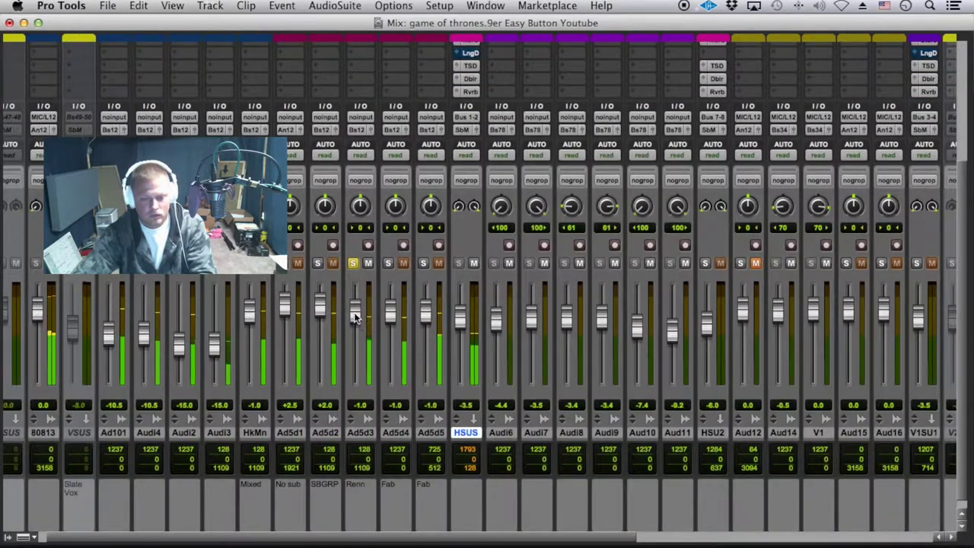
{"action": "scroll", "coordinate": [365, 304], "scroll_direction": "up", "scroll_amount": 5}
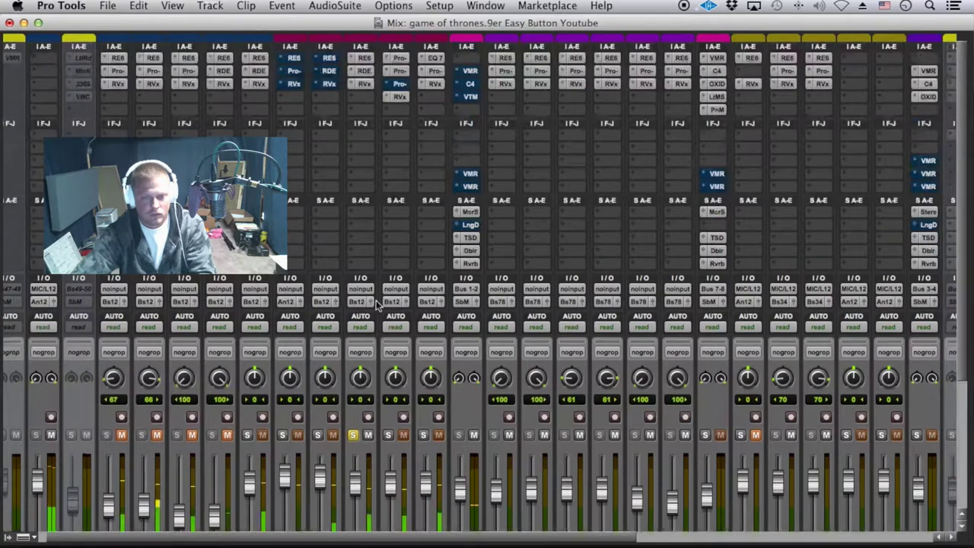
{"action": "left_click", "coordinate": [246, 435]}
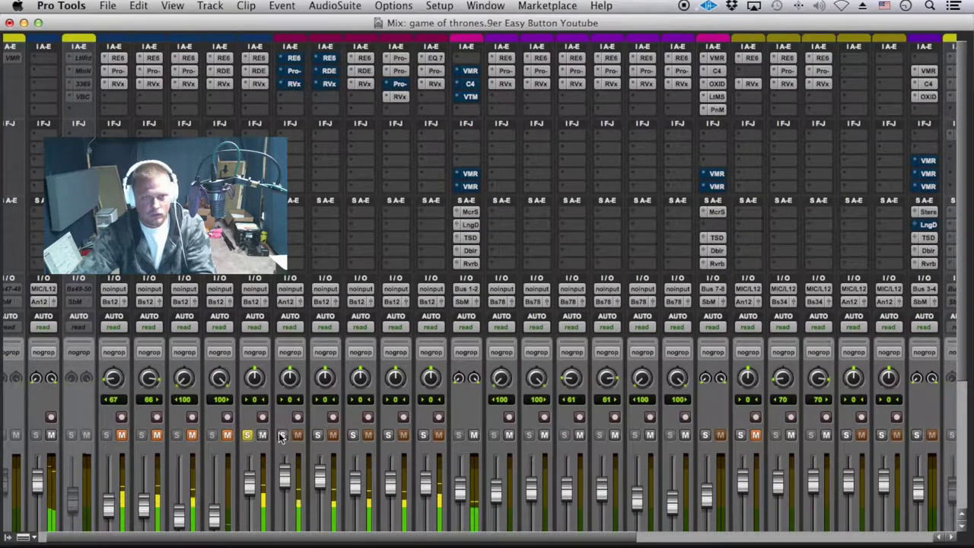
Solo Ad5d1 and reset its volume to 0.0.
{"action": "left_click", "coordinate": [281, 436]}
{"action": "left_click", "coordinate": [285, 403], "text": "alt"}
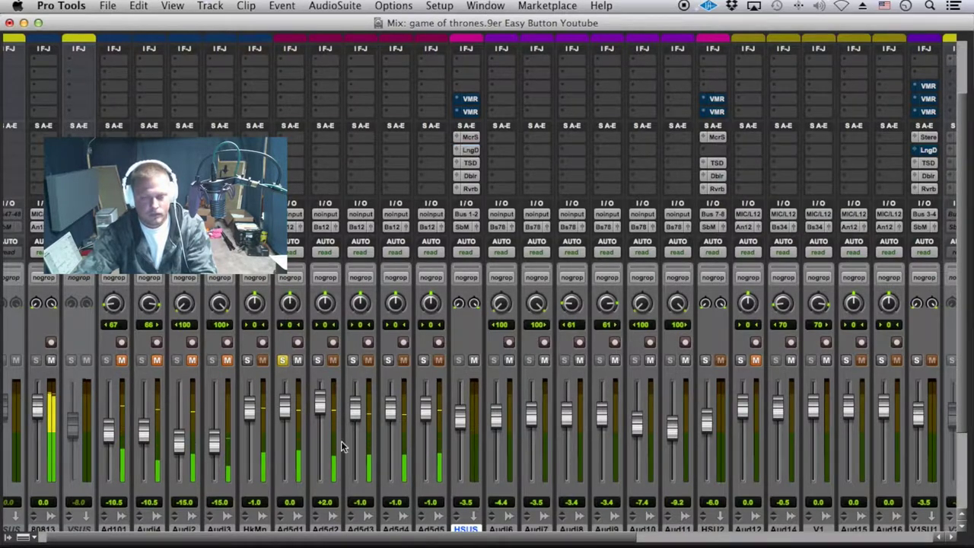
{"action": "scroll", "coordinate": [341, 418], "scroll_direction": "up", "scroll_amount": 2}
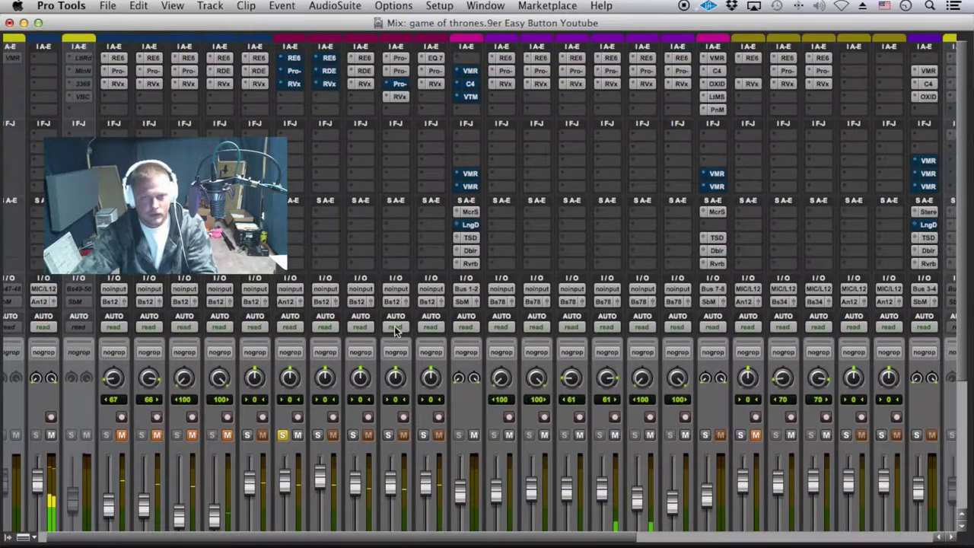
Alternate the solo between Ad5d3 and Ad5d1 during playback, lowering Ad5d1's volume slightly and ending on Ad5d3.
{"action": "left_click", "coordinate": [353, 434]}
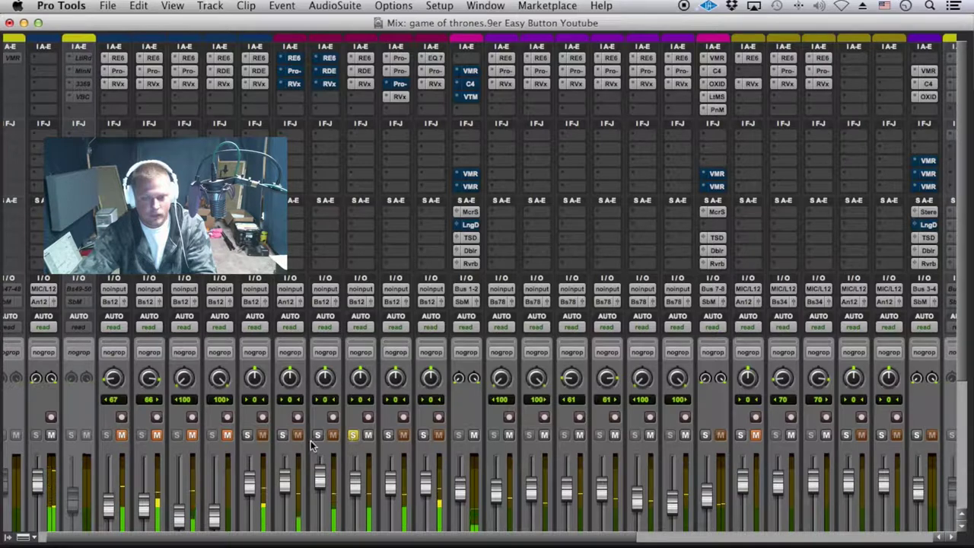
{"action": "left_click", "coordinate": [282, 435]}
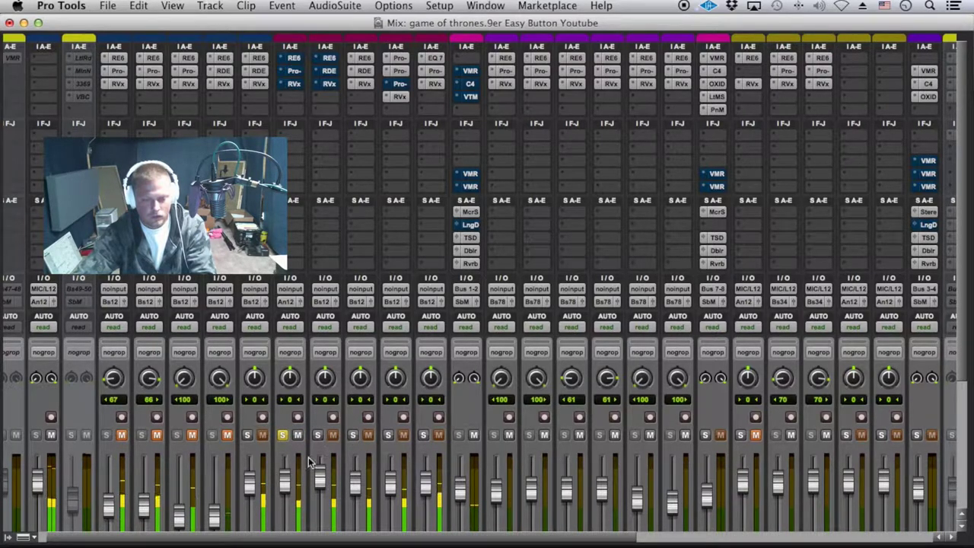
{"action": "left_click", "coordinate": [285, 491]}
{"action": "left_click", "coordinate": [354, 435]}
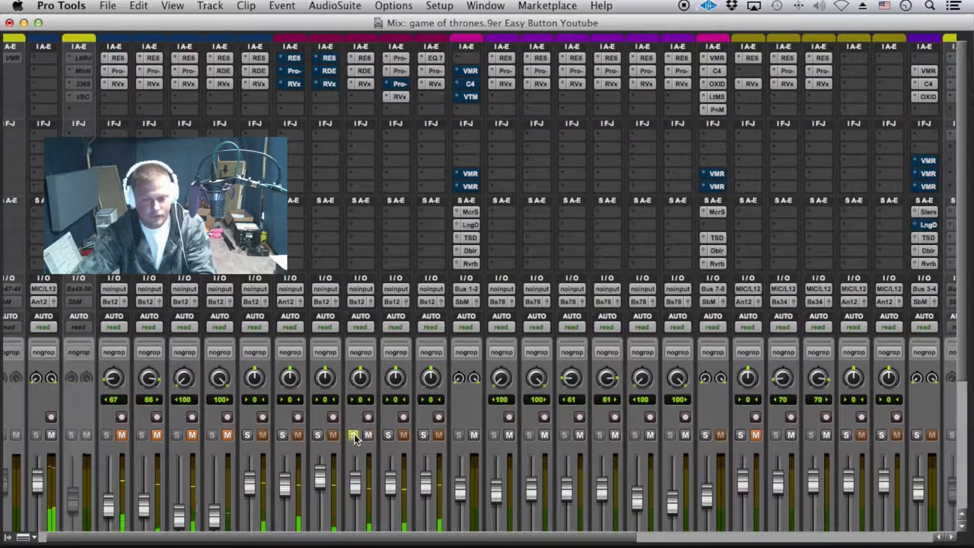
Re-enable the VMR, C4 and VTM inserts on HSUS and alternate the solo between Ad5d1 and Ad5d3 during playback.
{"action": "left_click", "coordinate": [473, 96], "text": "ctrl+super"}
{"action": "left_click", "coordinate": [475, 71], "text": "ctrl+super"}
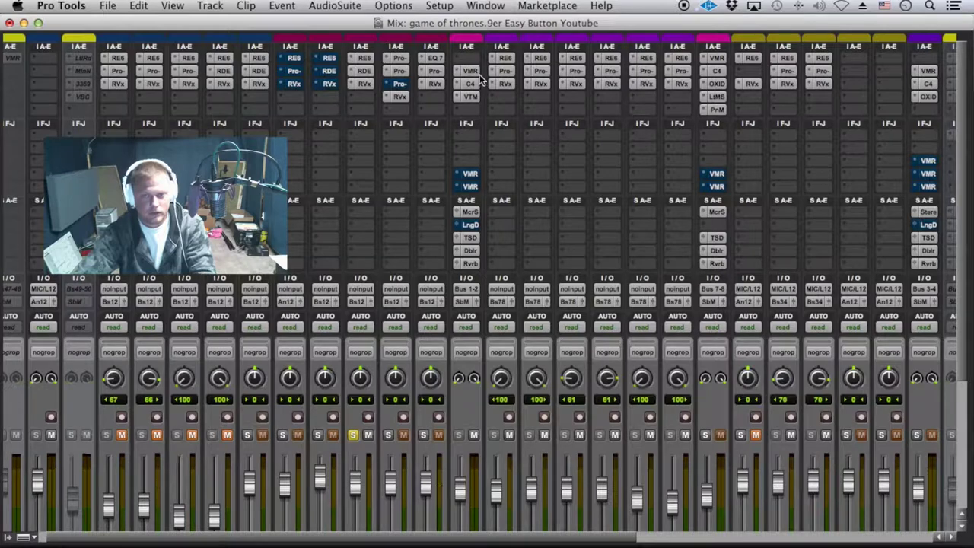
{"action": "left_click_drag", "start_coordinate": [434, 533], "coordinate": [693, 434]}
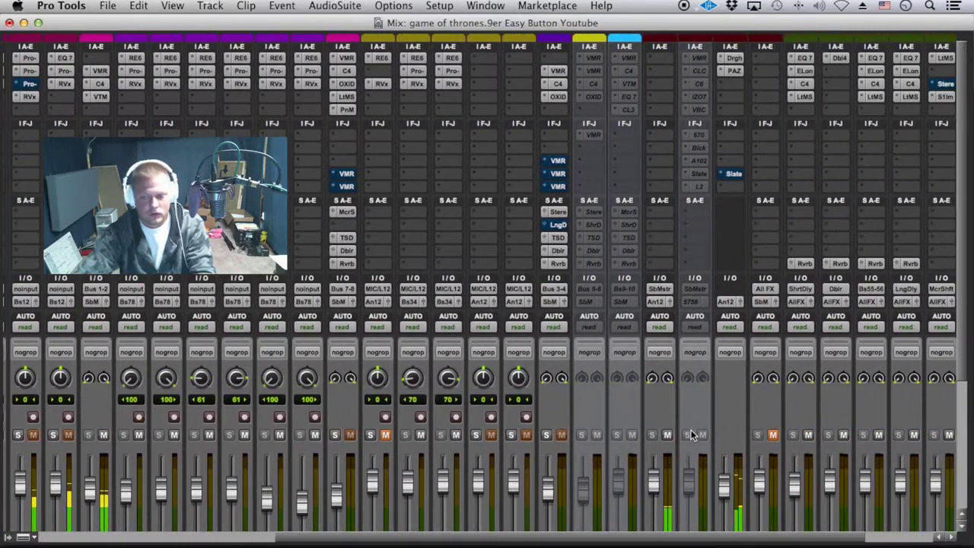
{"action": "left_click_drag", "start_coordinate": [517, 536], "coordinate": [257, 525]}
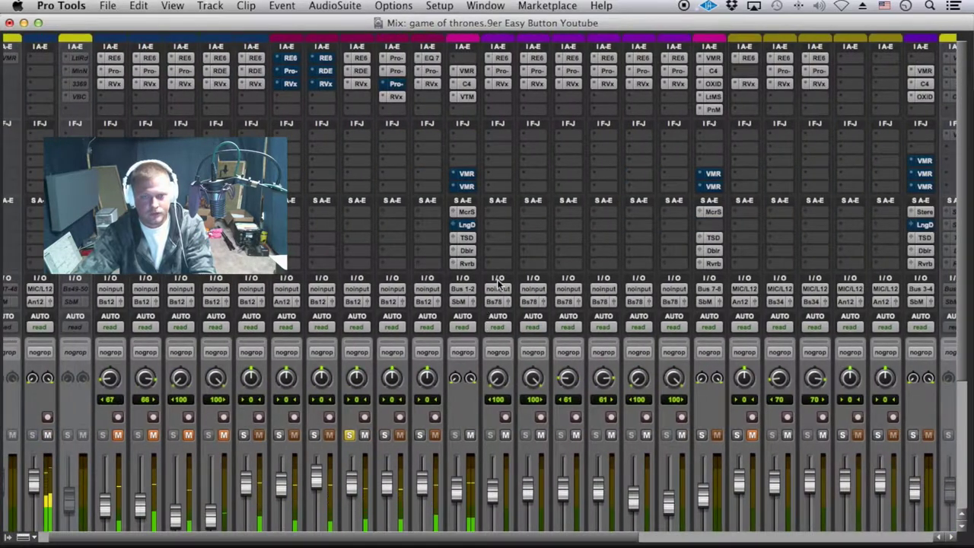
{"action": "left_click", "coordinate": [279, 435]}
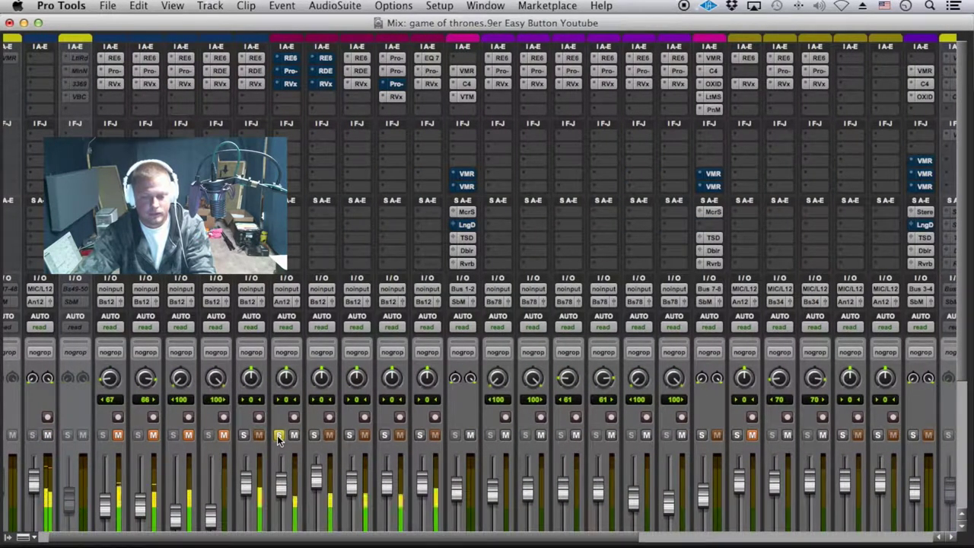
{"action": "left_click", "coordinate": [350, 435]}
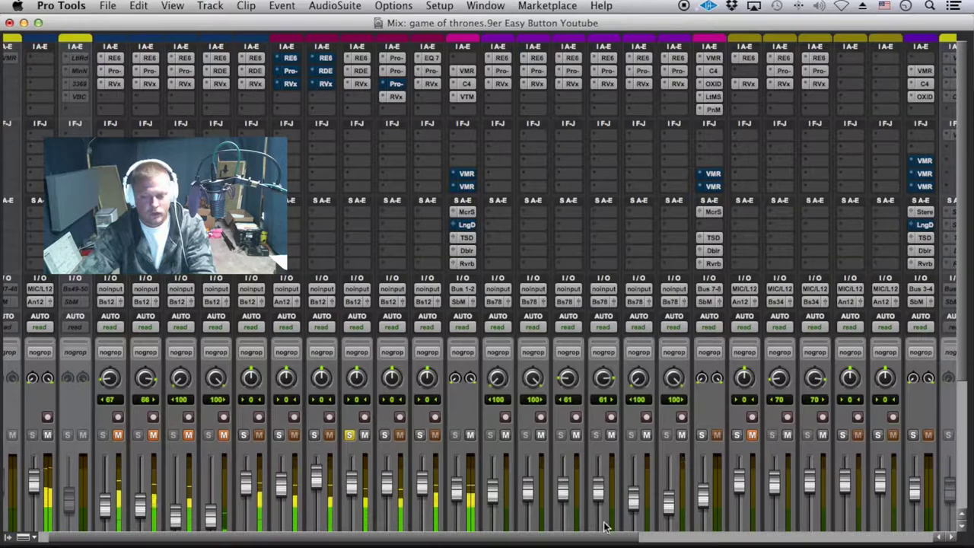
Unmute the All FX return track during playback.
{"action": "left_click", "coordinate": [919, 537]}
{"action": "left_click", "coordinate": [919, 537]}
{"action": "scroll", "coordinate": [797, 375], "scroll_direction": "down", "scroll_amount": 3}
{"action": "scroll", "coordinate": [667, 480], "scroll_direction": "up", "scroll_amount": 4}
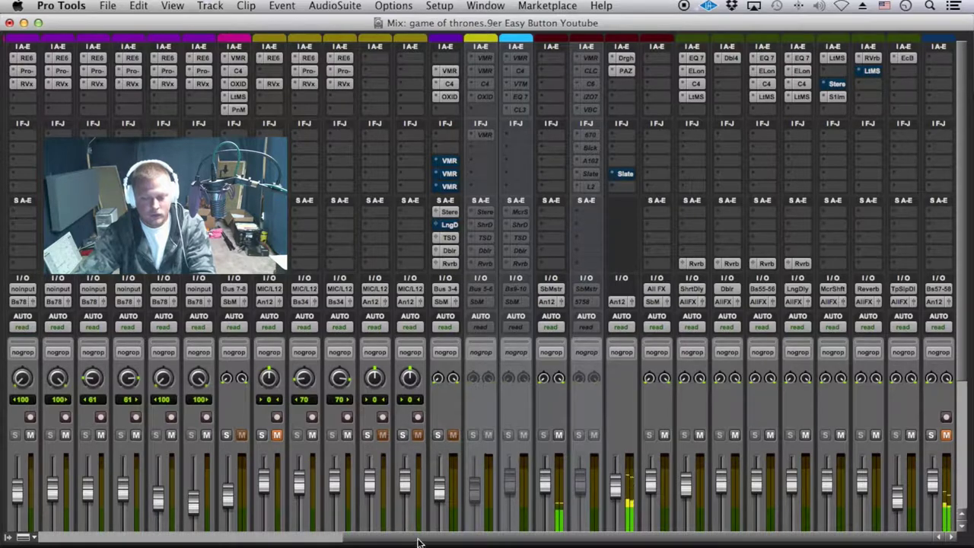
Mute the 80813 track and alternate the solo between Ad5d1 and Ad5d3 during playback, ending on Ad5d3.
{"action": "scroll", "coordinate": [278, 512], "scroll_direction": "left", "scroll_amount": 5}
{"action": "scroll", "coordinate": [278, 511], "scroll_direction": "left", "scroll_amount": 6}
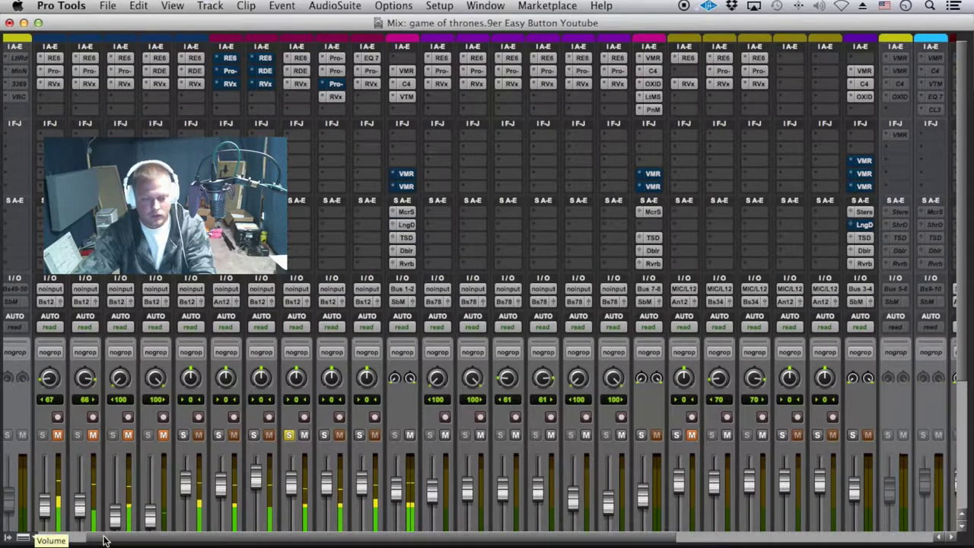
{"action": "scroll", "coordinate": [90, 539], "scroll_direction": "left", "scroll_amount": 1}
{"action": "scroll", "coordinate": [90, 538], "scroll_direction": "left", "scroll_amount": 2}
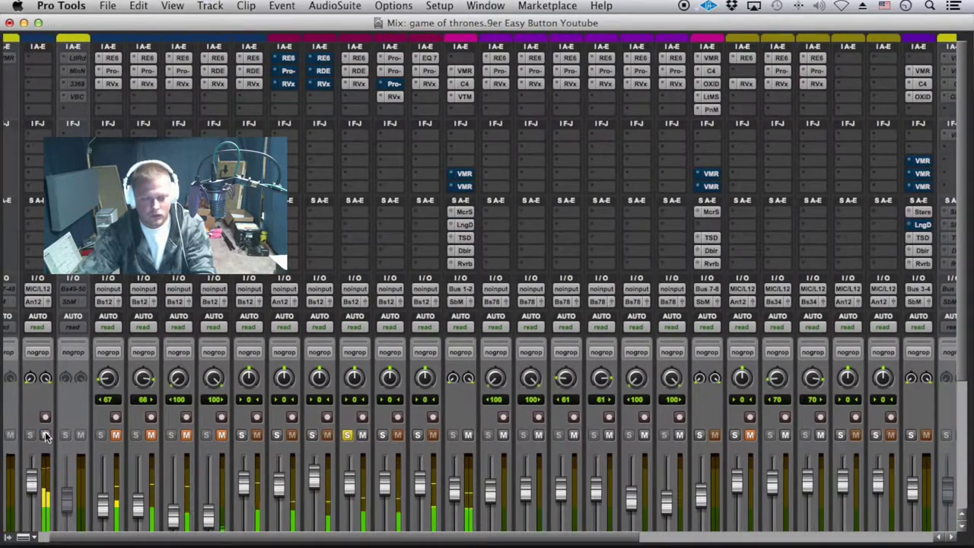
{"action": "left_click", "coordinate": [276, 435]}
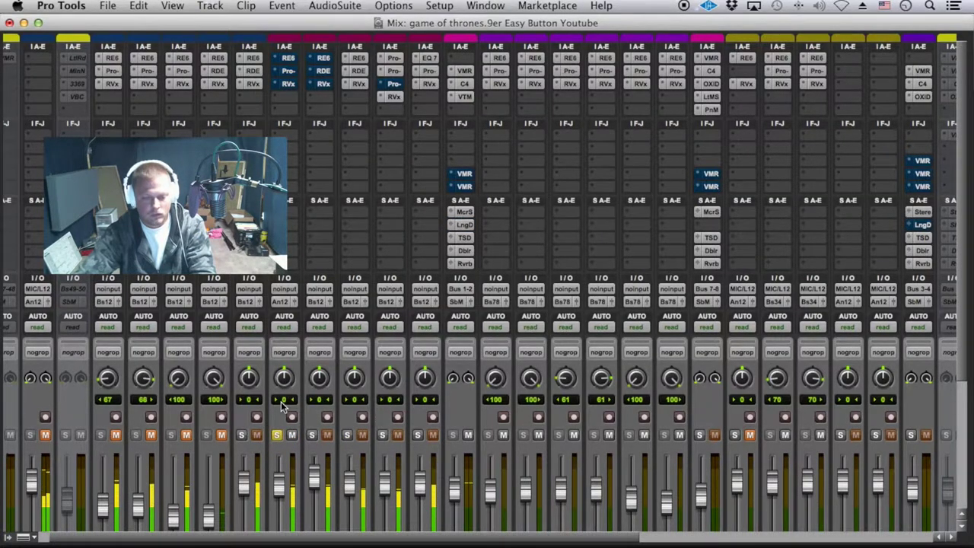
{"action": "scroll", "coordinate": [291, 410], "scroll_direction": "down", "scroll_amount": 3}
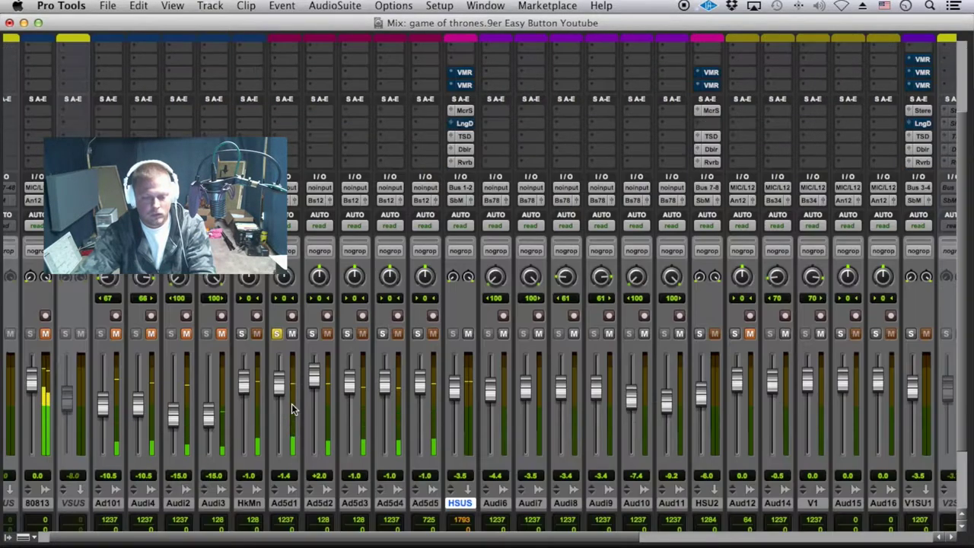
{"action": "left_click", "coordinate": [347, 334]}
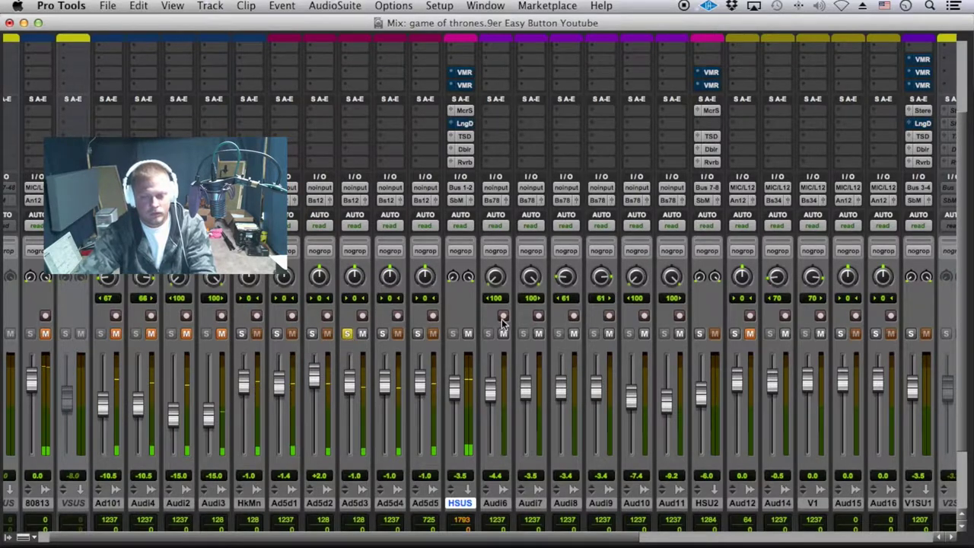
Review the REQ 6, de-esser and Renaissance Vox settings in the insert chain of Ad5d3.
{"action": "scroll", "coordinate": [510, 335], "scroll_direction": "up", "scroll_amount": 3}
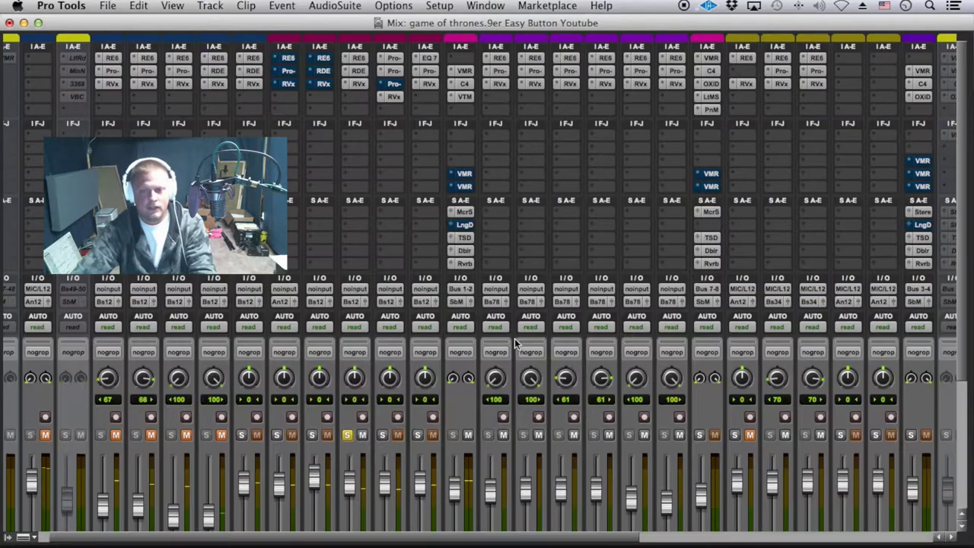
{"action": "left_click", "coordinate": [365, 54]}
{"action": "left_click_drag", "start_coordinate": [368, 47], "coordinate": [834, 69]}
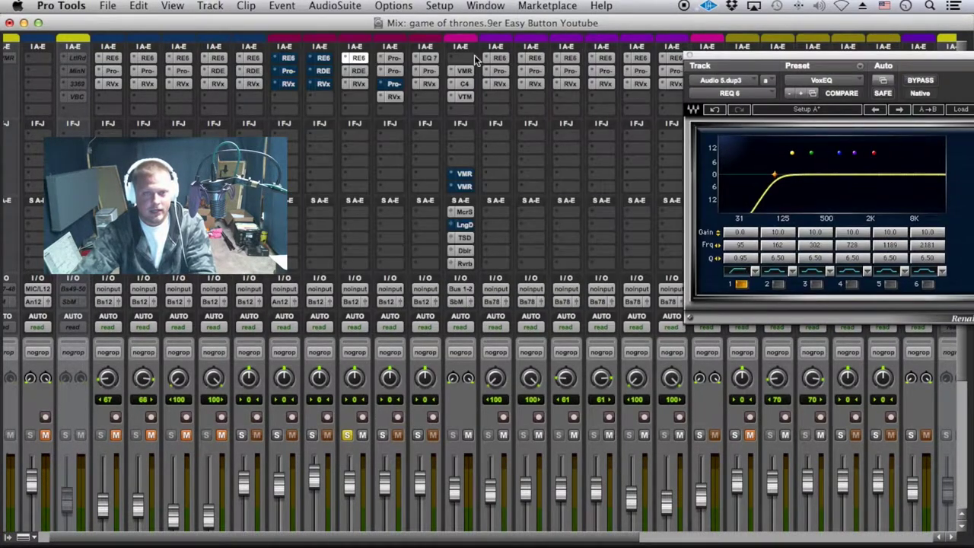
{"action": "left_click", "coordinate": [363, 72]}
{"action": "left_click", "coordinate": [359, 83]}
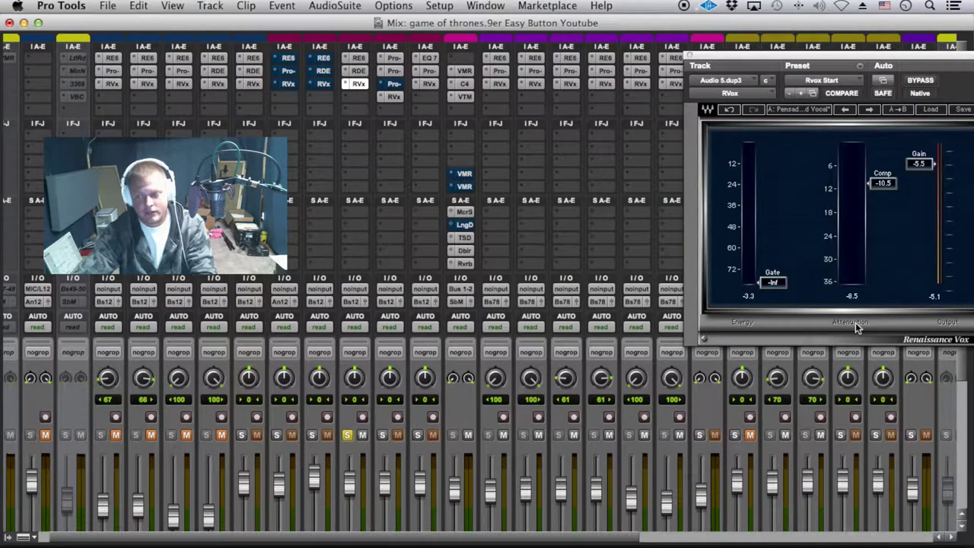
{"action": "left_click_drag", "start_coordinate": [784, 62], "coordinate": [200, 176]}
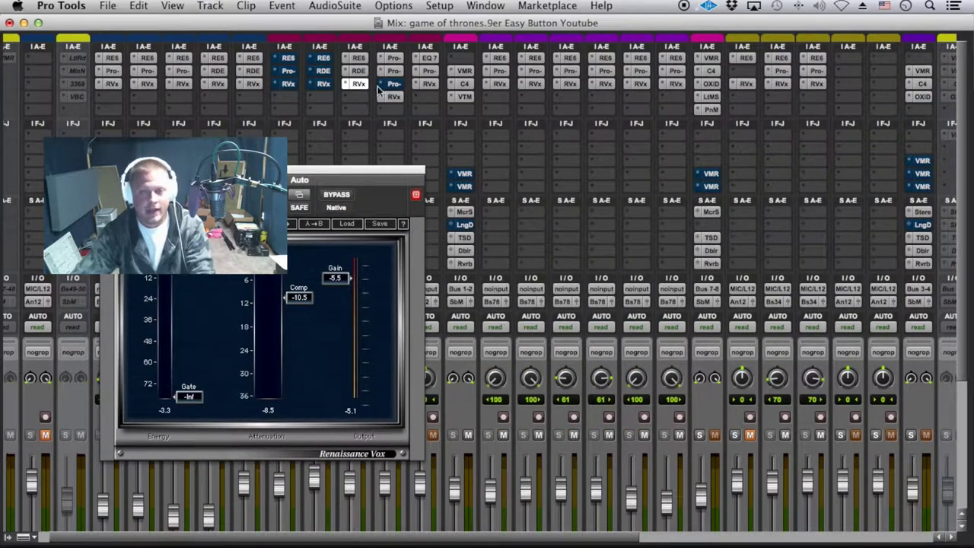
Review the Virtual Mix Rack, C4 multiband and Virtual Tape Machines settings on the HSUS submix.
{"action": "left_click", "coordinate": [466, 72]}
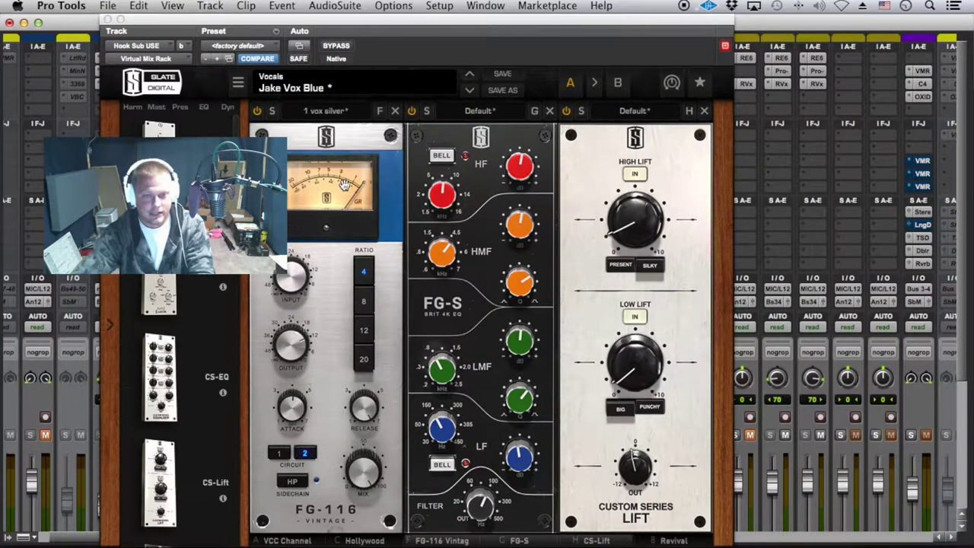
{"action": "left_click", "coordinate": [108, 20]}
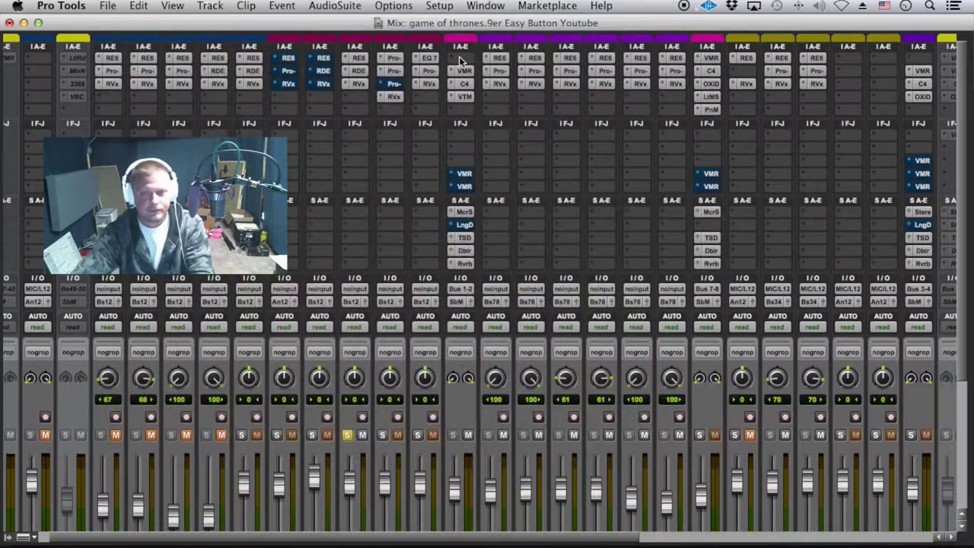
{"action": "left_click", "coordinate": [469, 83]}
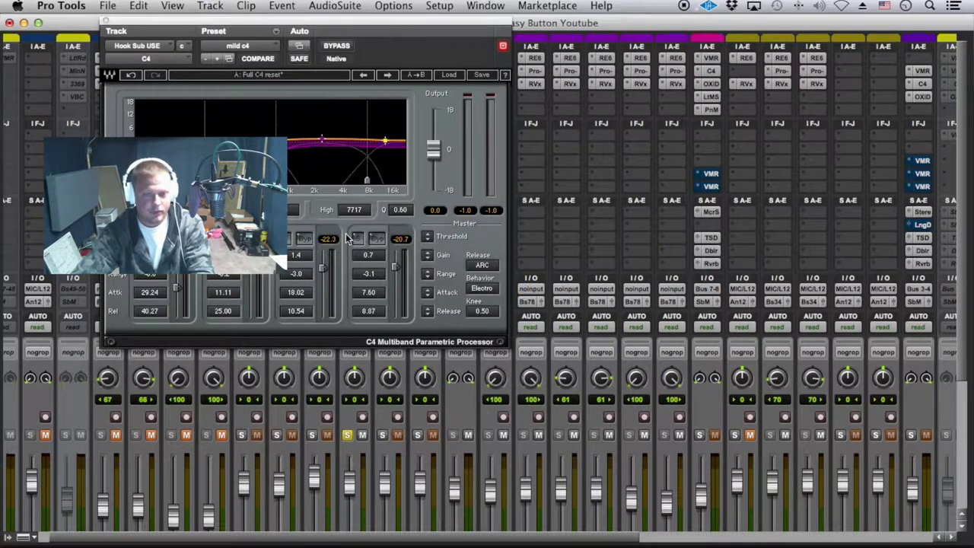
{"action": "left_click", "coordinate": [108, 23]}
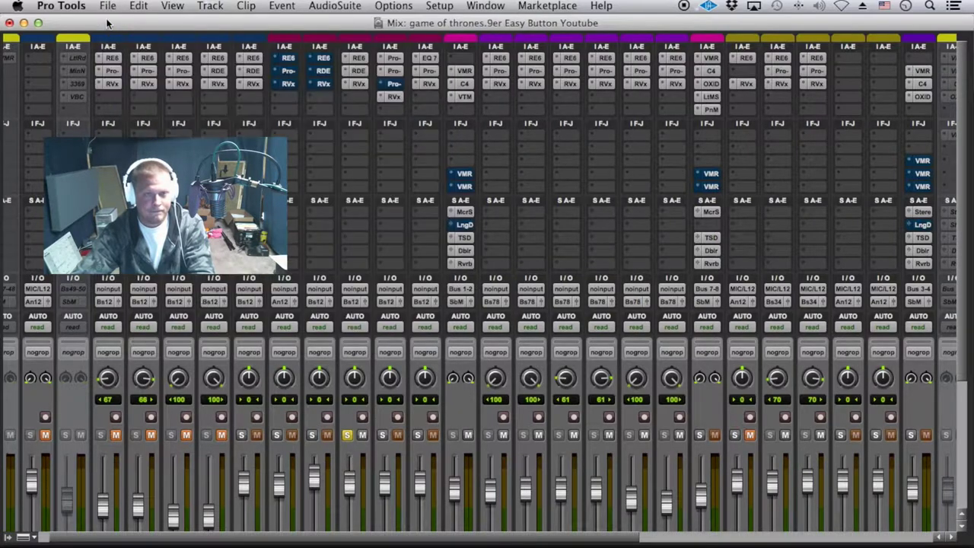
{"action": "left_click", "coordinate": [467, 97]}
{"action": "left_click_drag", "start_coordinate": [427, 21], "coordinate": [472, 105]}
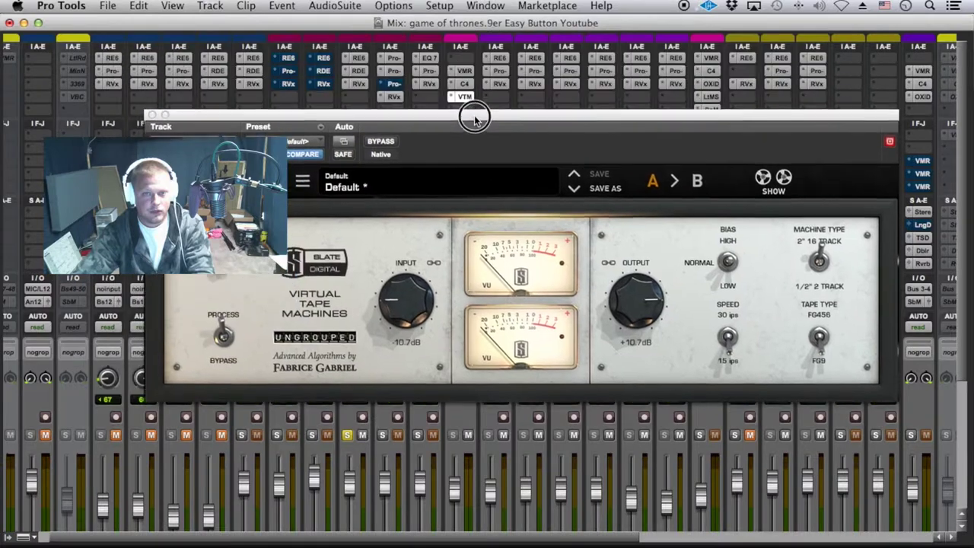
Examine the Virtual Channel, Hollywood and FG-116 modules in the Virtual Mix Rack on HSUS and close the plug-in.
{"action": "left_click", "coordinate": [464, 71]}
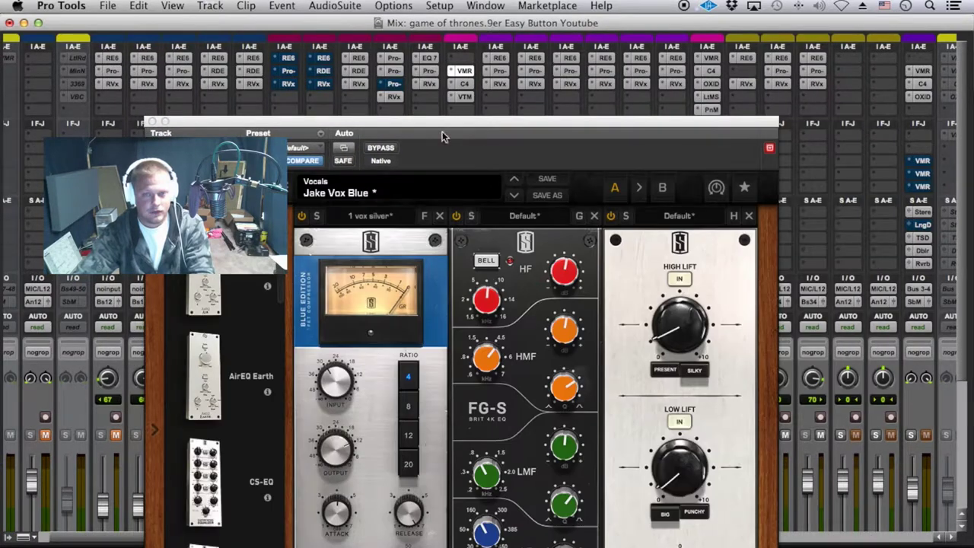
{"action": "left_click_drag", "start_coordinate": [445, 143], "coordinate": [524, 43]}
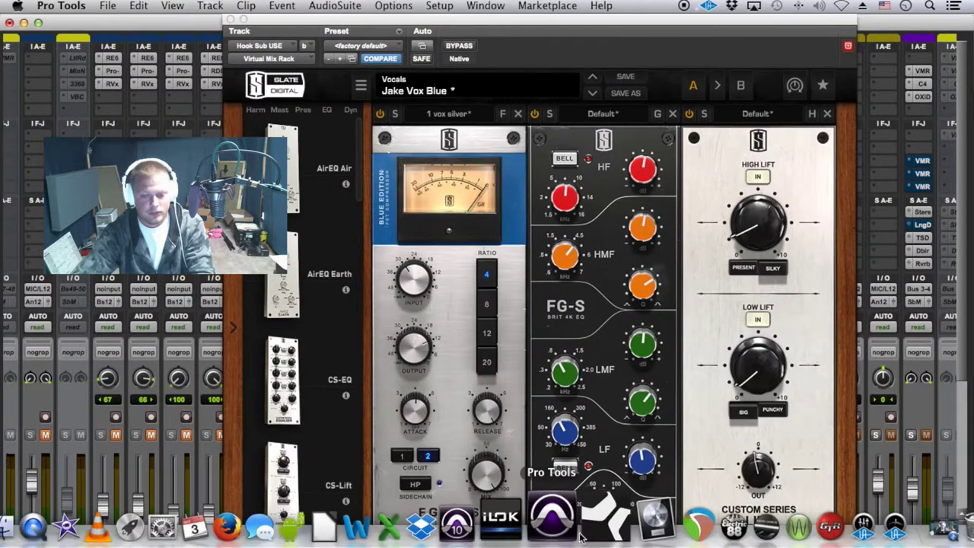
{"action": "left_click_drag", "start_coordinate": [578, 540], "coordinate": [315, 537]}
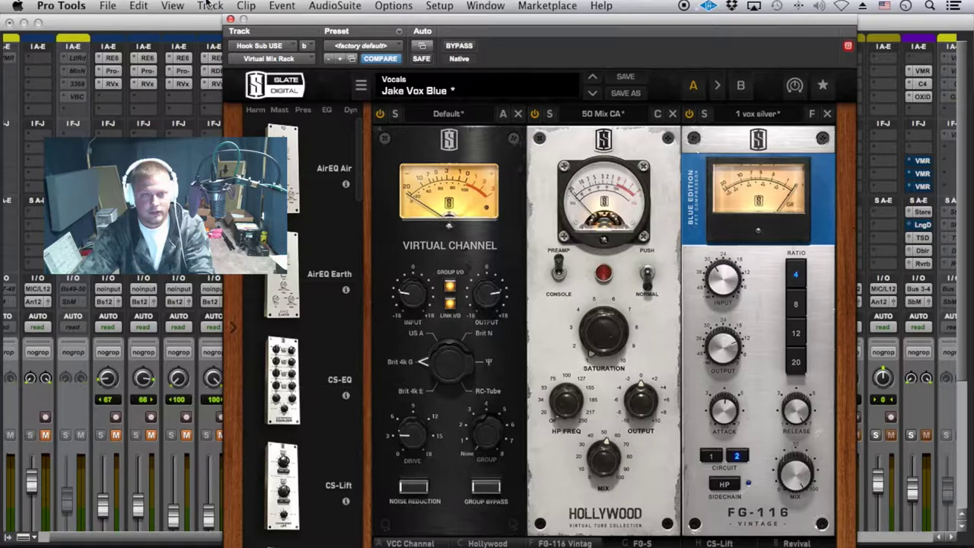
{"action": "left_click", "coordinate": [231, 19]}
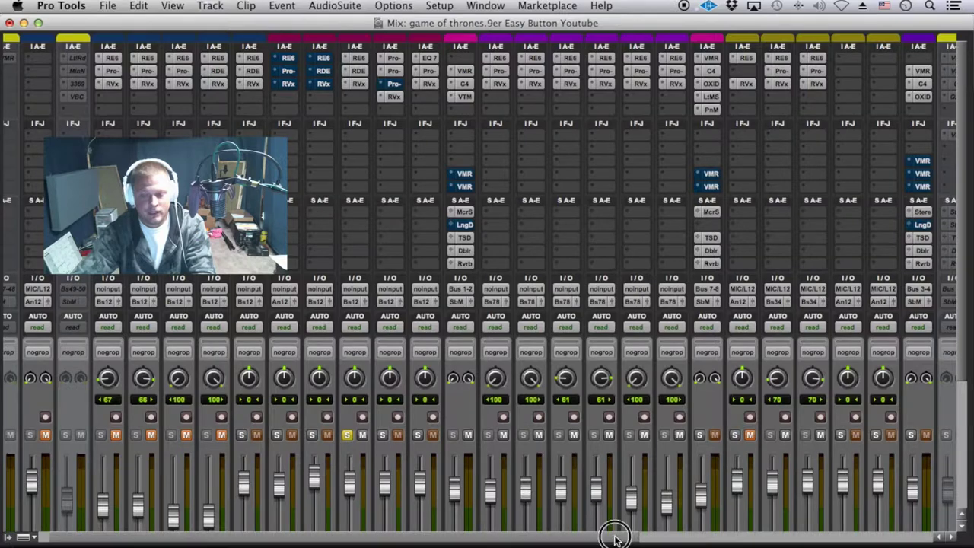
Point out the effect return tracks by selecting Delay1 and Delay2, and examine the insert chains on the returns.
{"action": "scroll", "coordinate": [615, 525], "scroll_direction": "right", "scroll_amount": 10}
{"action": "scroll", "coordinate": [793, 368], "scroll_direction": "down", "scroll_amount": 5}
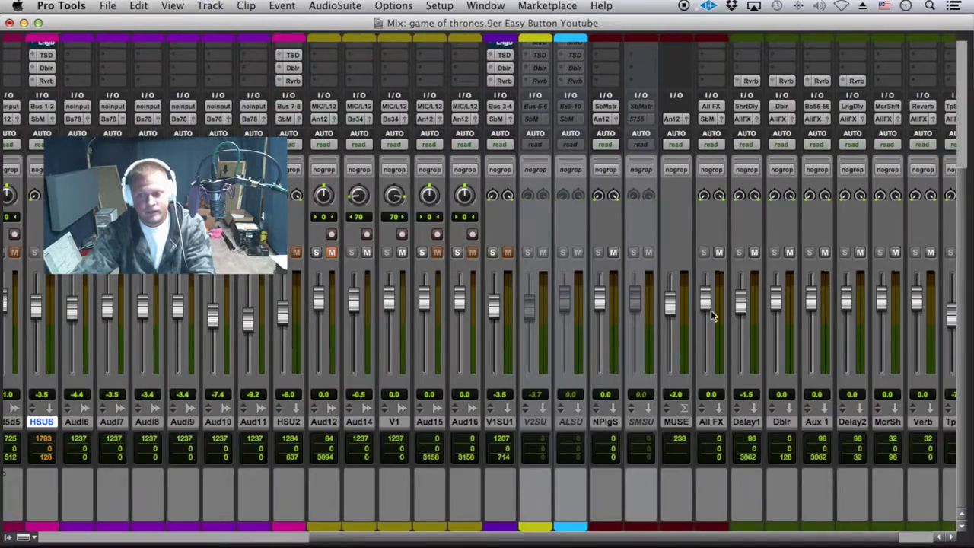
{"action": "left_click", "coordinate": [750, 422]}
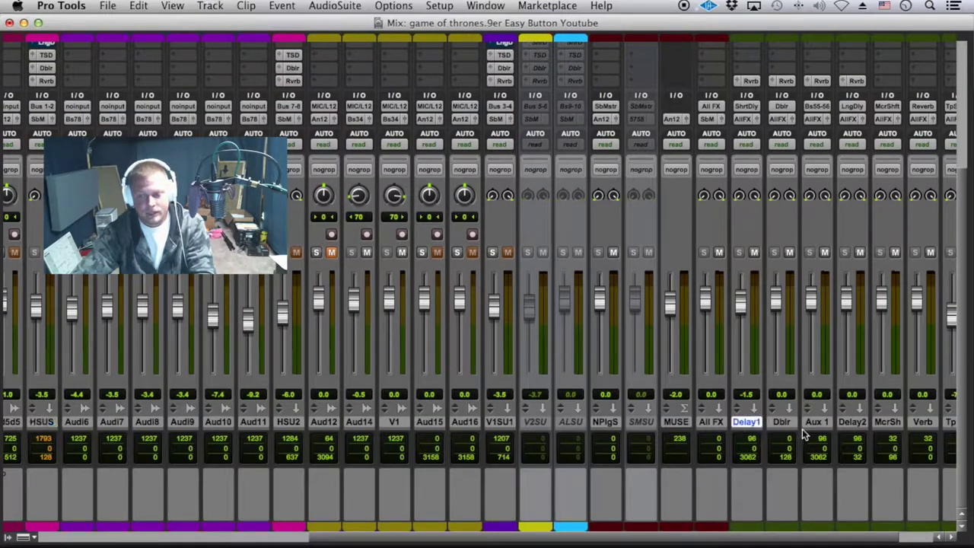
{"action": "left_click", "coordinate": [851, 423]}
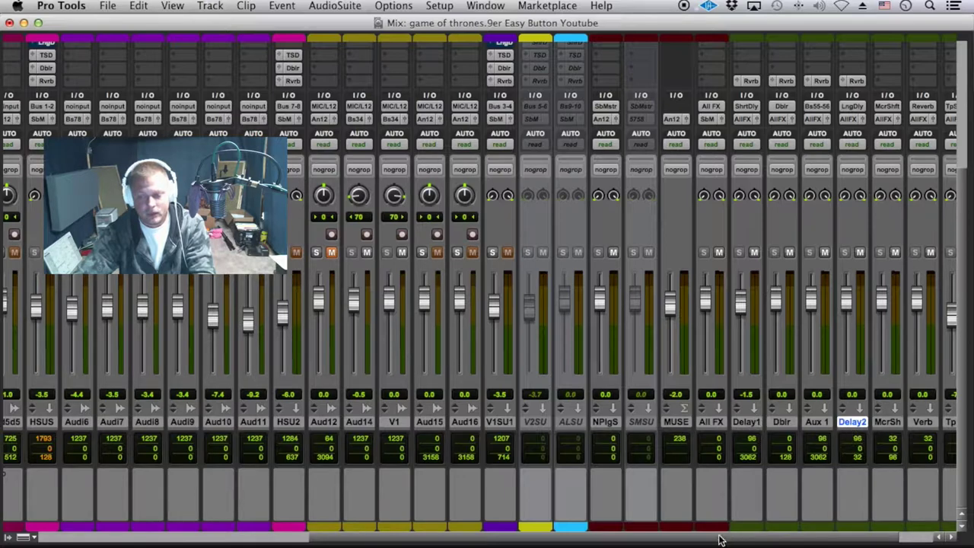
{"action": "scroll", "coordinate": [730, 536], "scroll_direction": "right", "scroll_amount": 2}
{"action": "scroll", "coordinate": [837, 471], "scroll_direction": "up", "scroll_amount": 1}
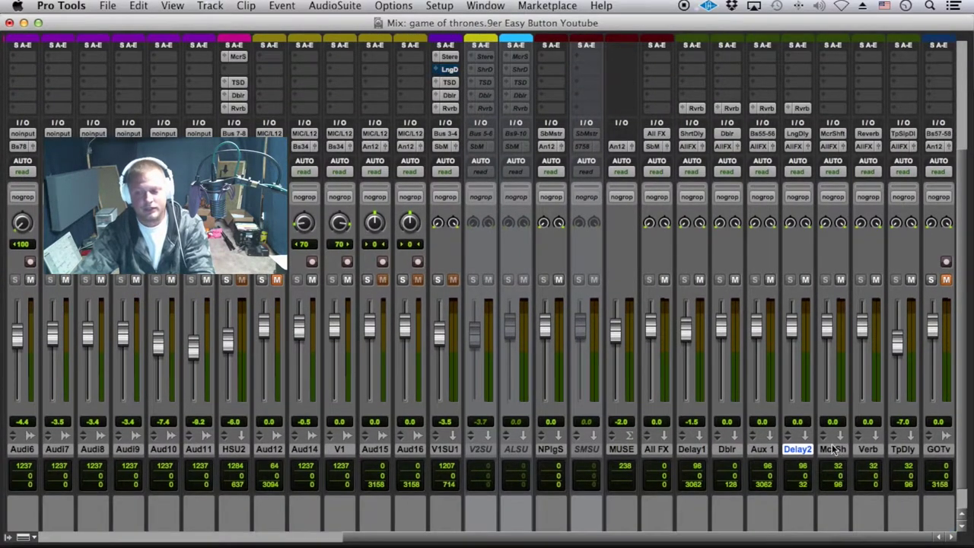
{"action": "scroll", "coordinate": [761, 487], "scroll_direction": "up", "scroll_amount": 3}
{"action": "scroll", "coordinate": [791, 220], "scroll_direction": "up", "scroll_amount": 2}
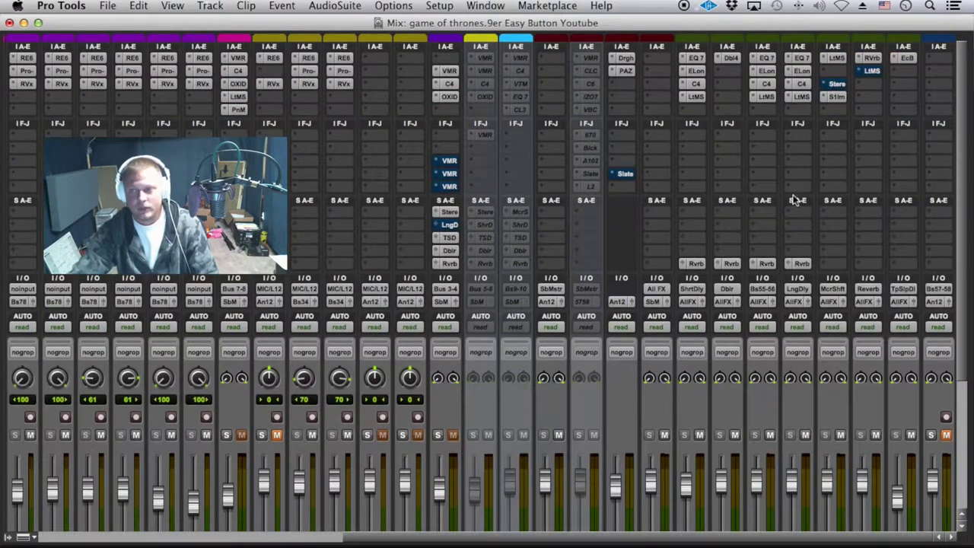
Inspect the Little MicroShift plug-in on the McrSh return, close it and look over the return tracks.
{"action": "left_click", "coordinate": [836, 58]}
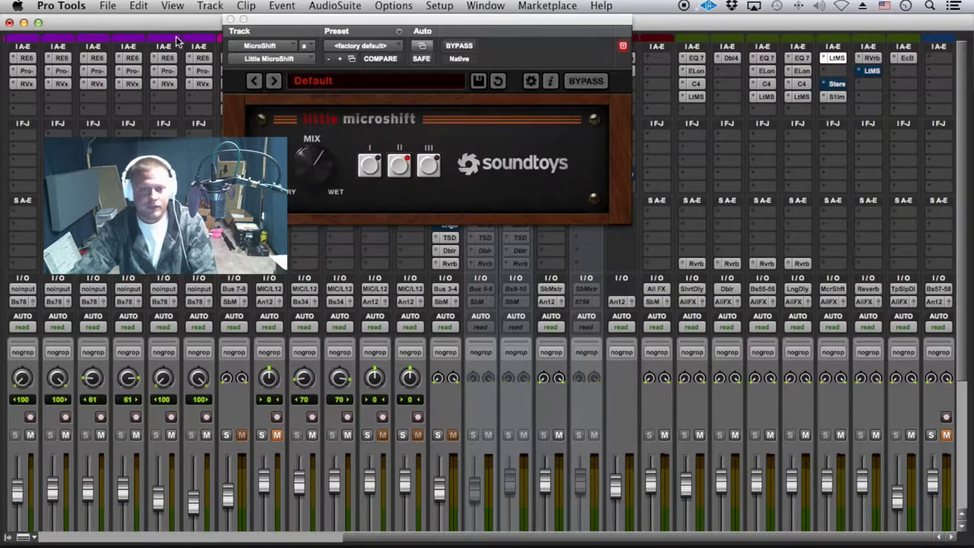
{"action": "left_click", "coordinate": [622, 46]}
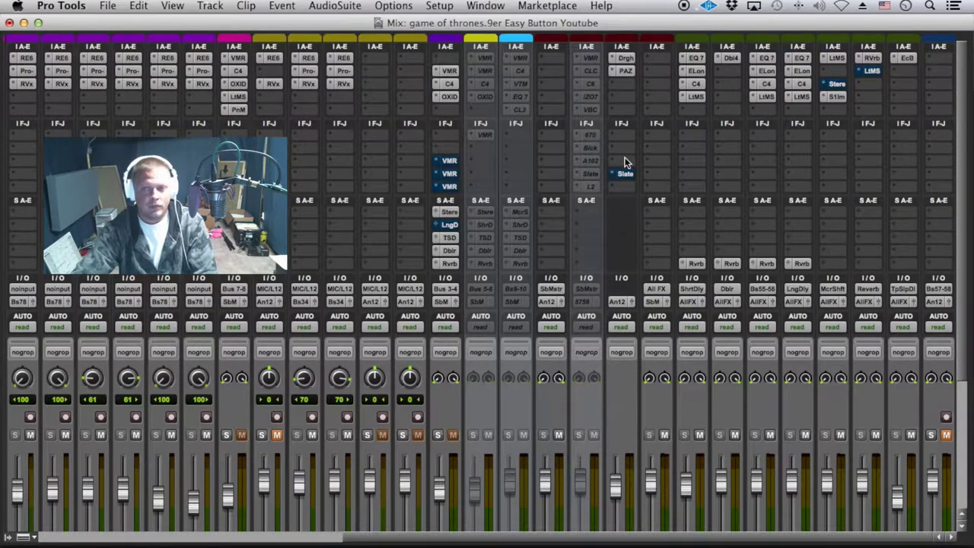
{"action": "scroll", "coordinate": [624, 162], "scroll_direction": "down", "scroll_amount": 5}
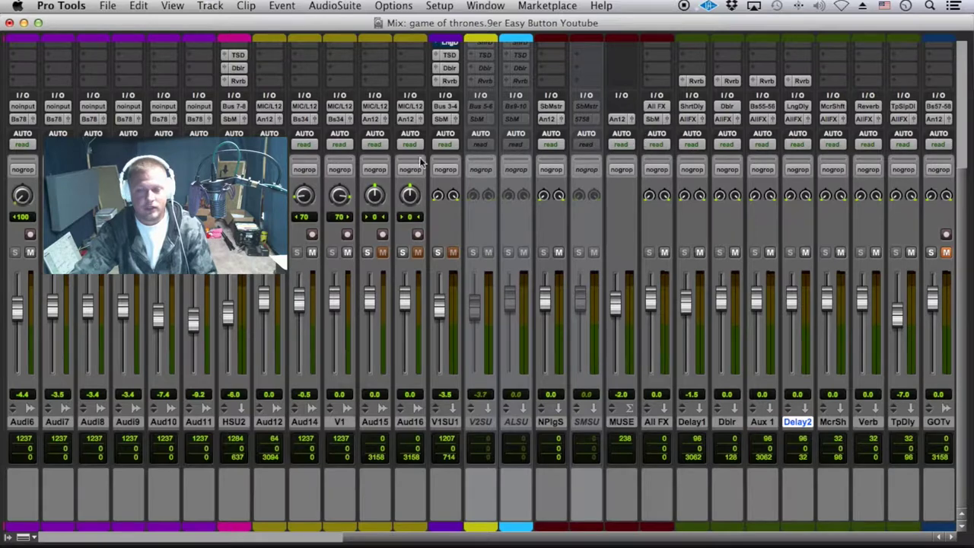
{"action": "scroll", "coordinate": [387, 202], "scroll_direction": "up", "scroll_amount": 5}
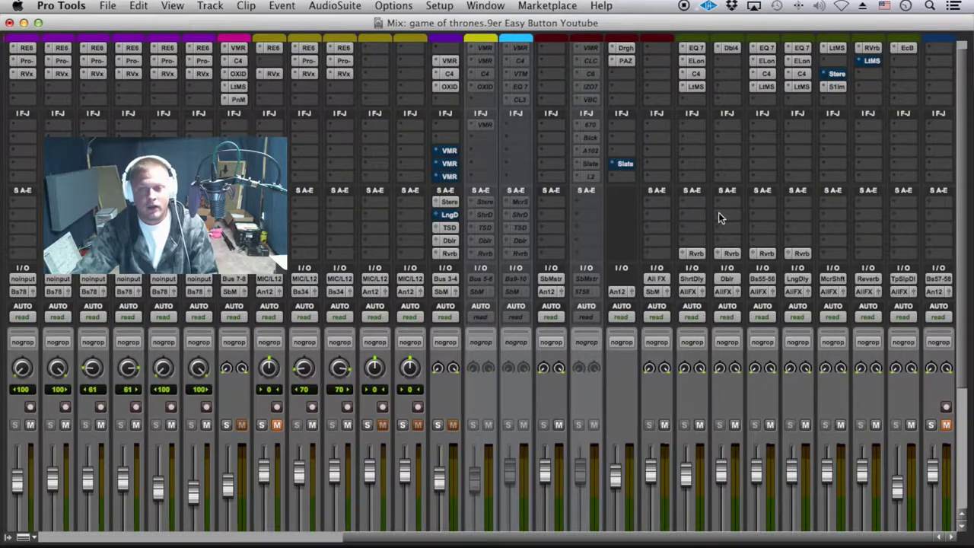